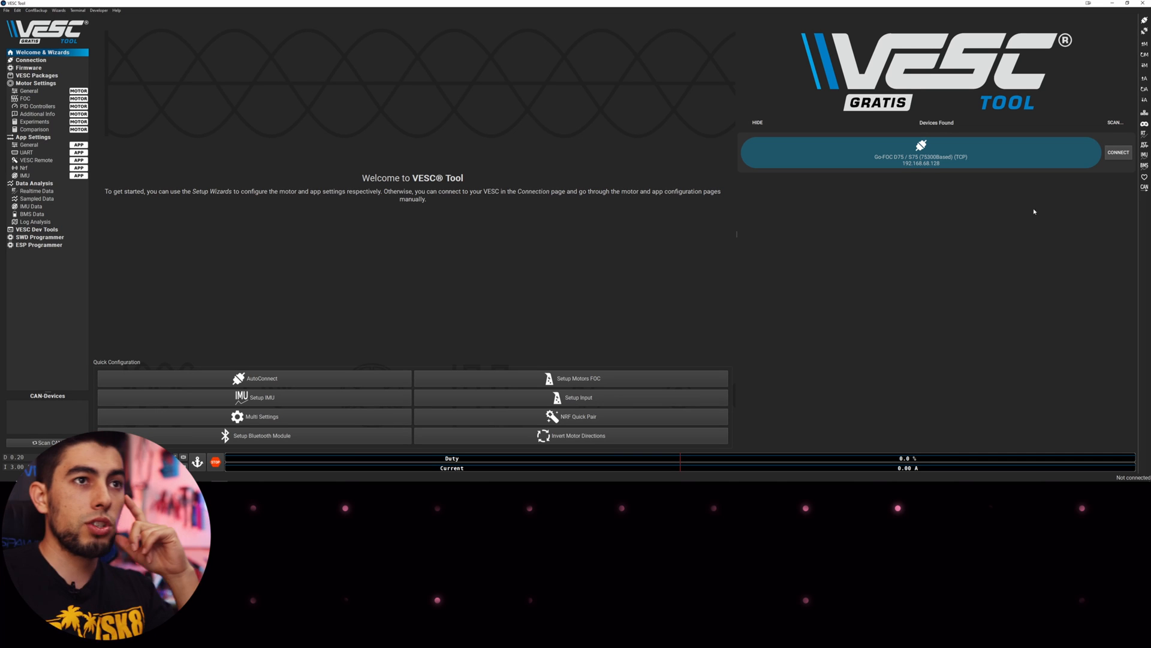
Connect to the found VESC, dismiss the firmware warning, and stream realtime and app data to the gauges
left_click(1107, 155)
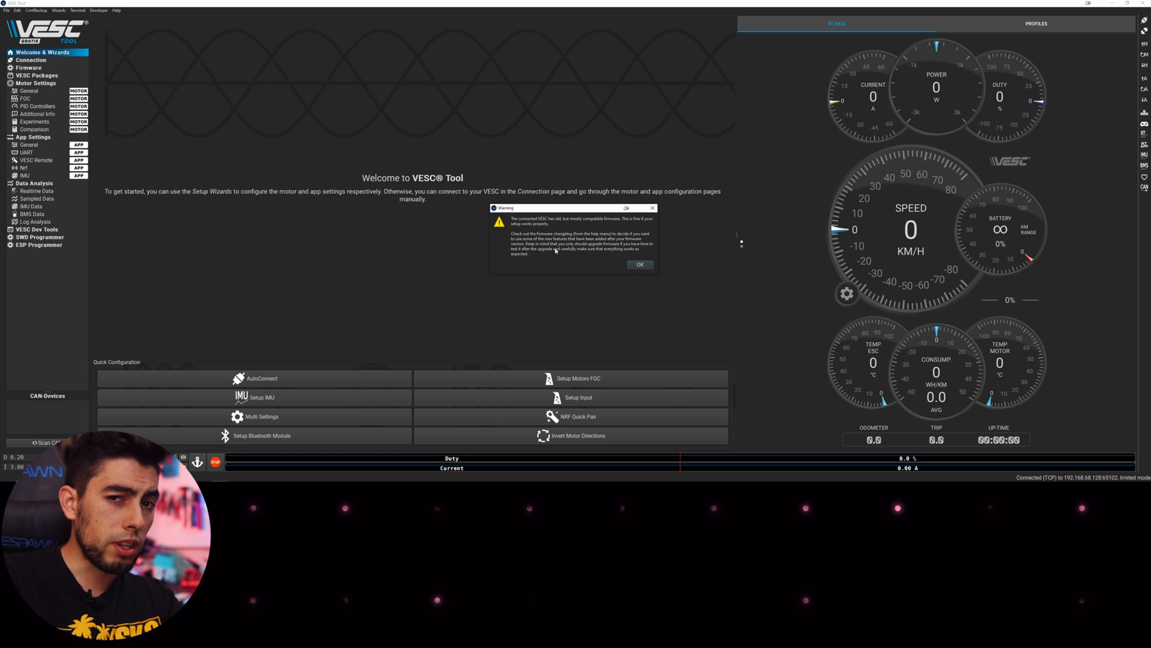
left_click(637, 264)
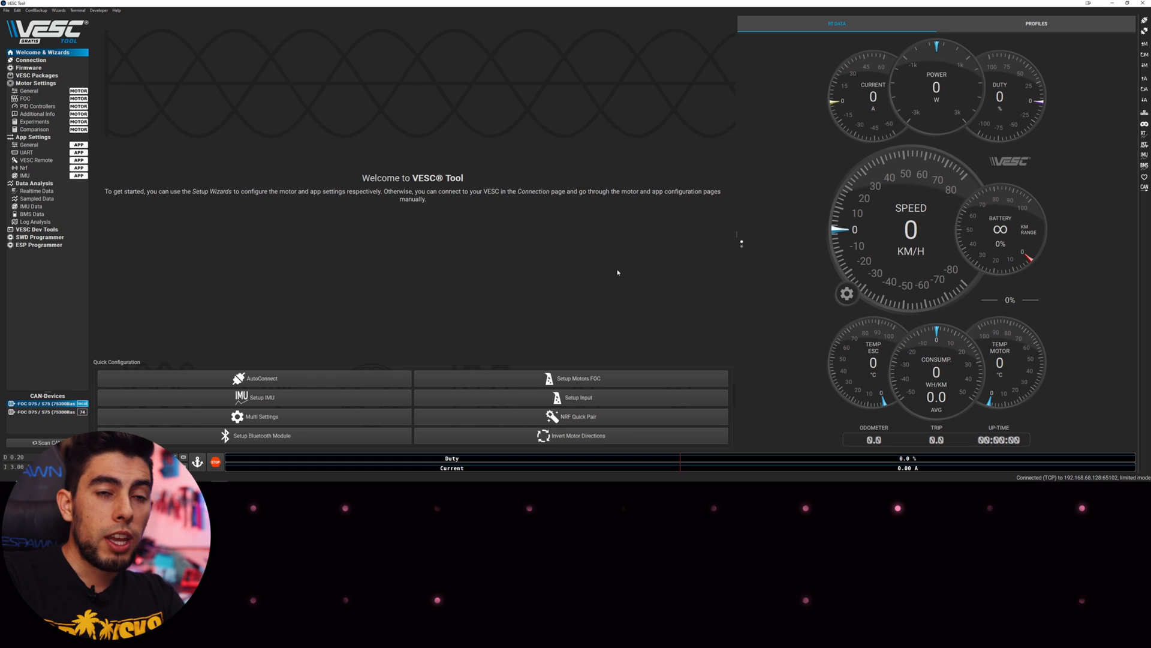
left_click(1143, 135)
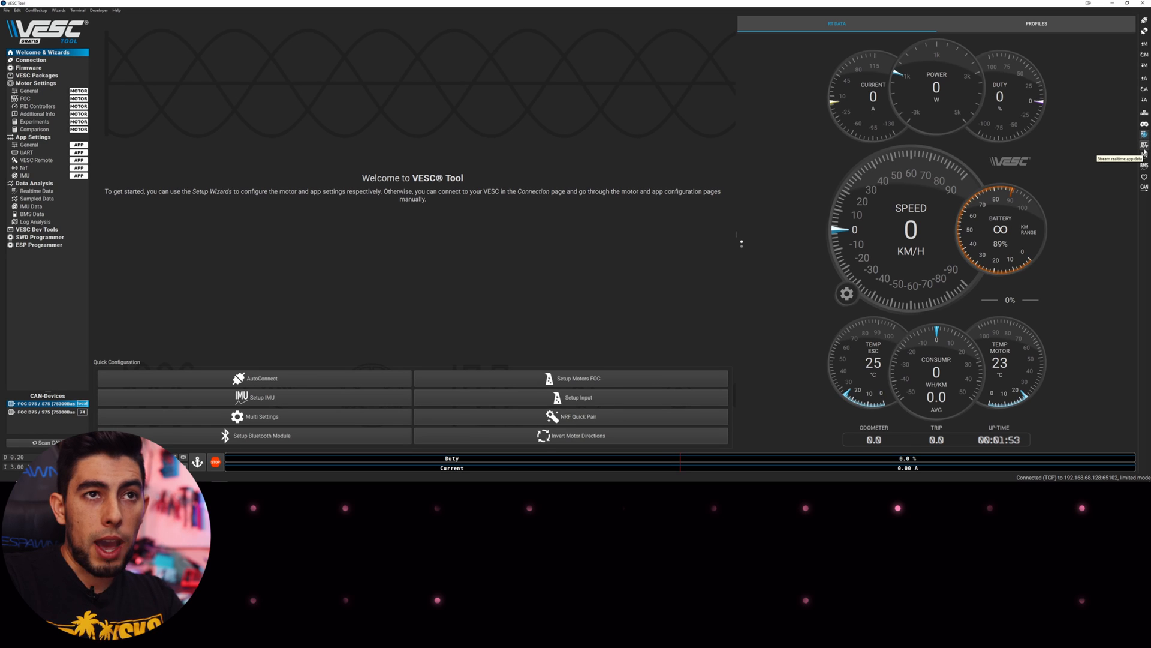
left_click(1144, 147)
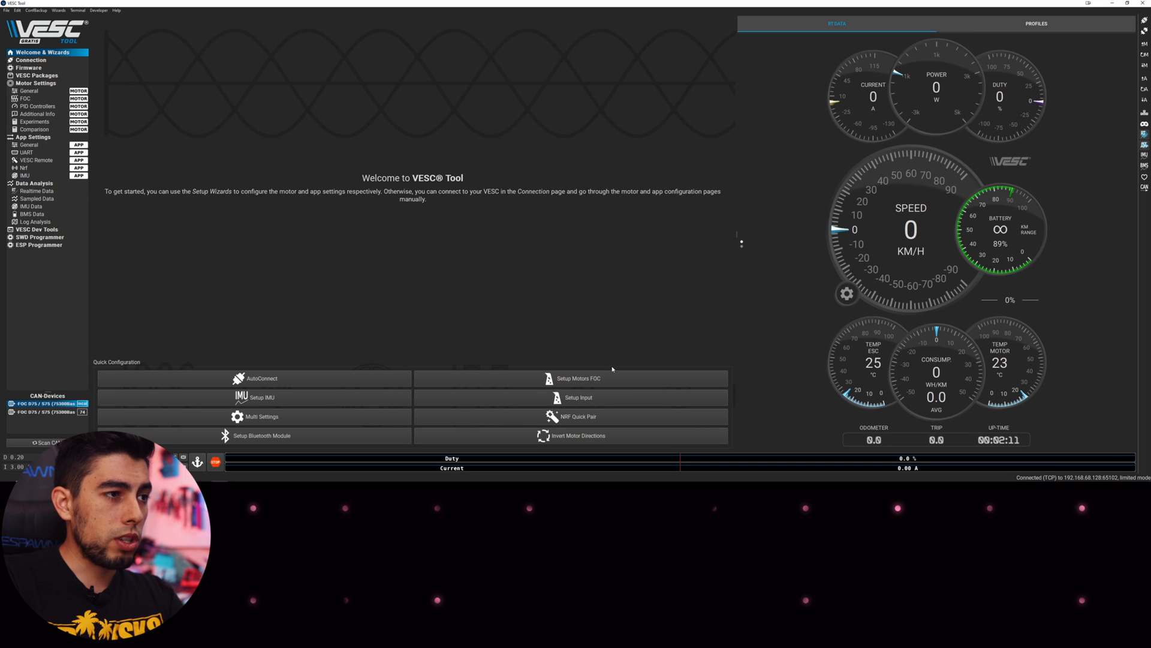
Start FOC setup without loading defaults, choose E-Skate usage, and override duty current limit start at 85%
left_click(582, 384)
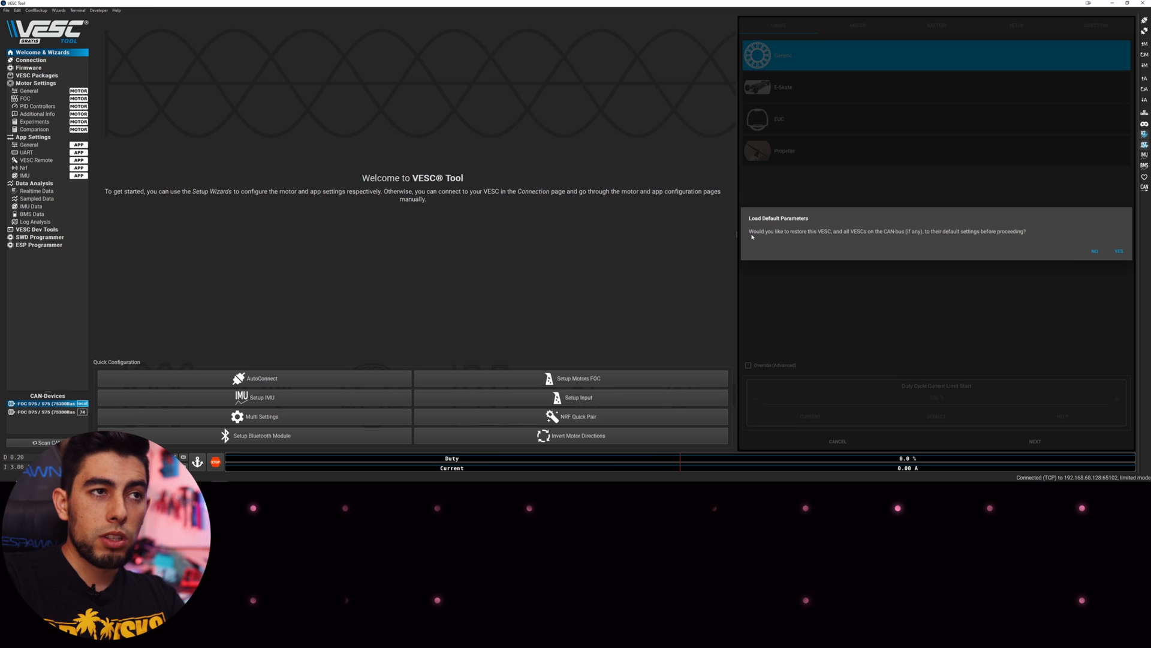
left_click(1095, 252)
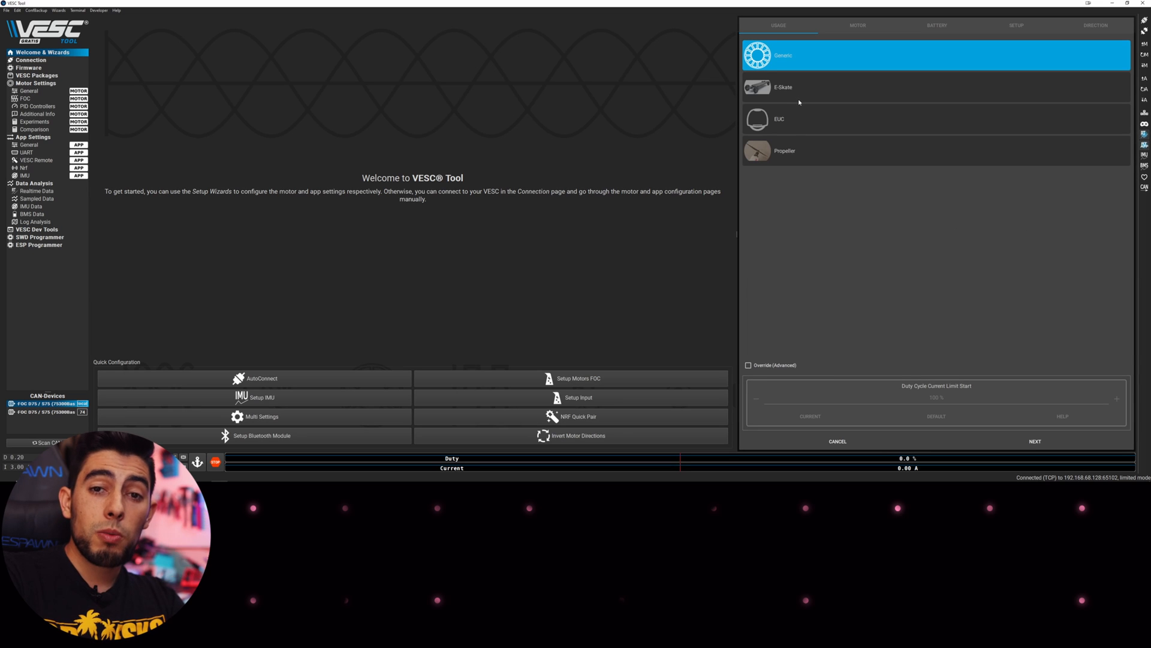
left_click(776, 91)
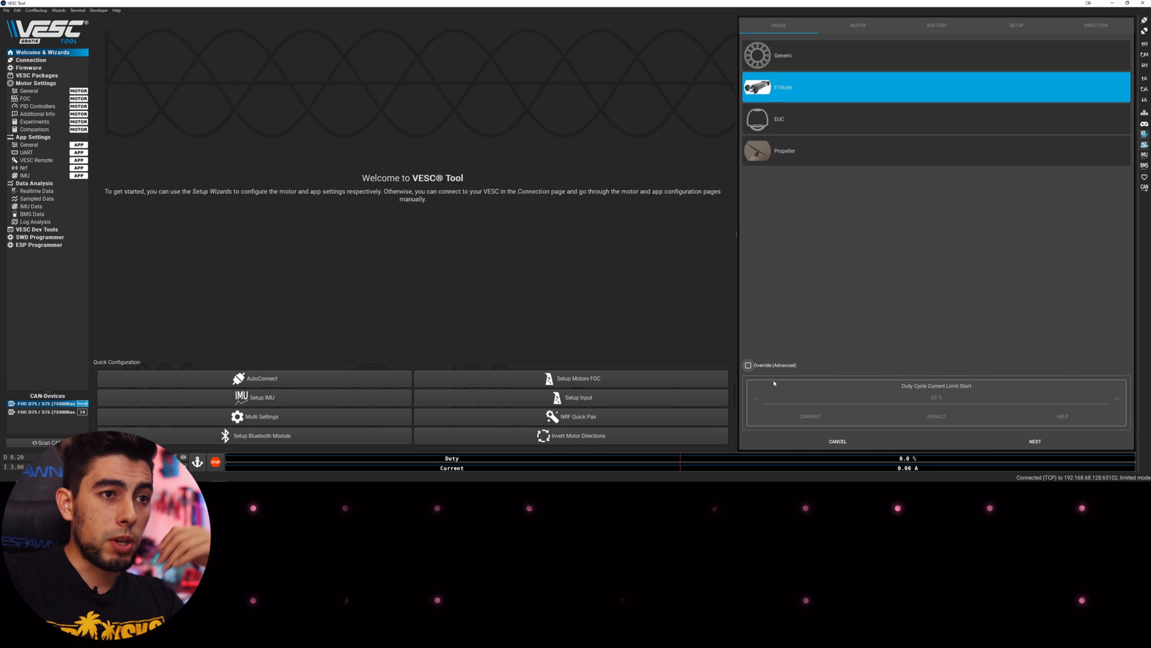
left_click(748, 365)
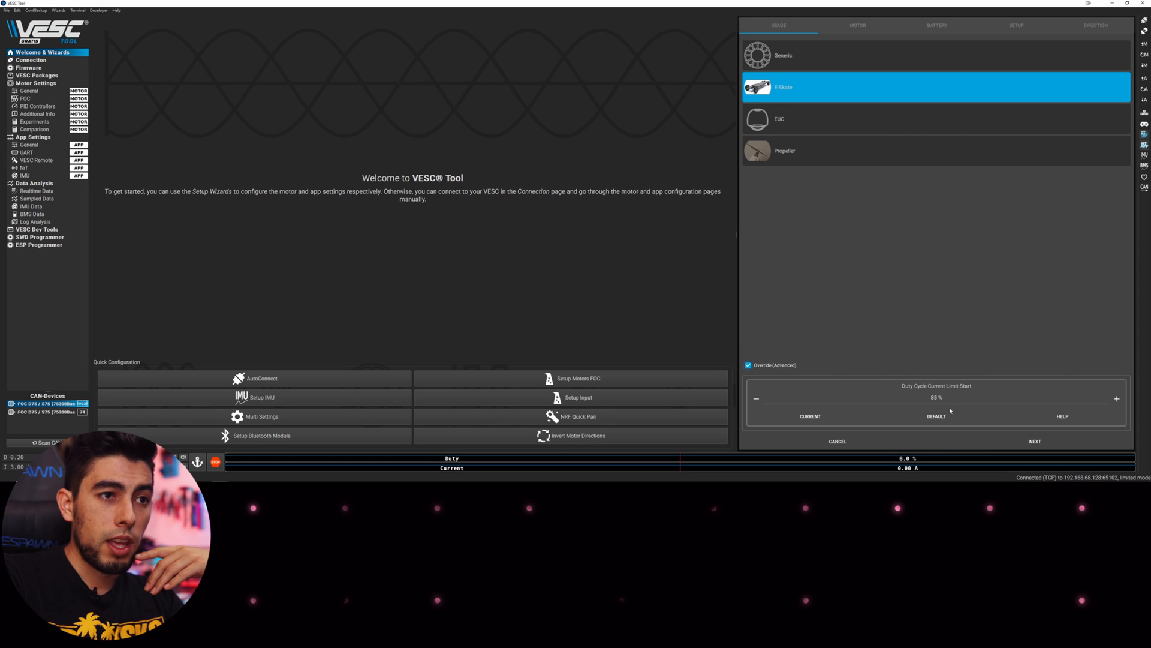
left_click(938, 399)
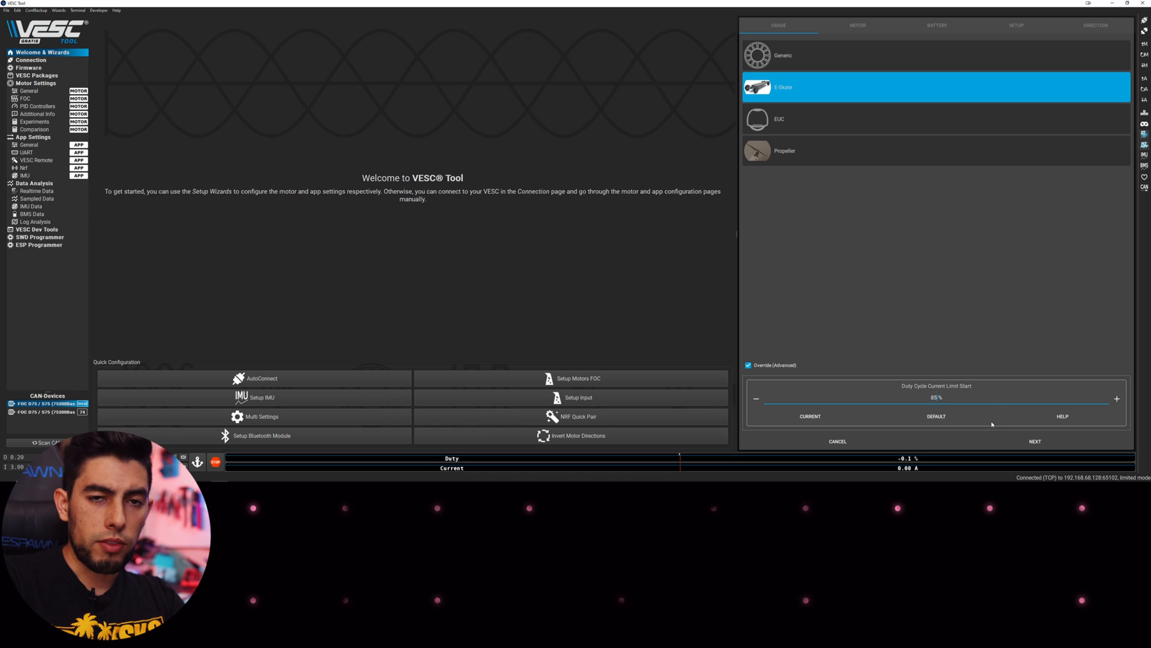
Select the Medium Outrunner (~750 g) motor size and accept the motor selection warning
left_click(1028, 442)
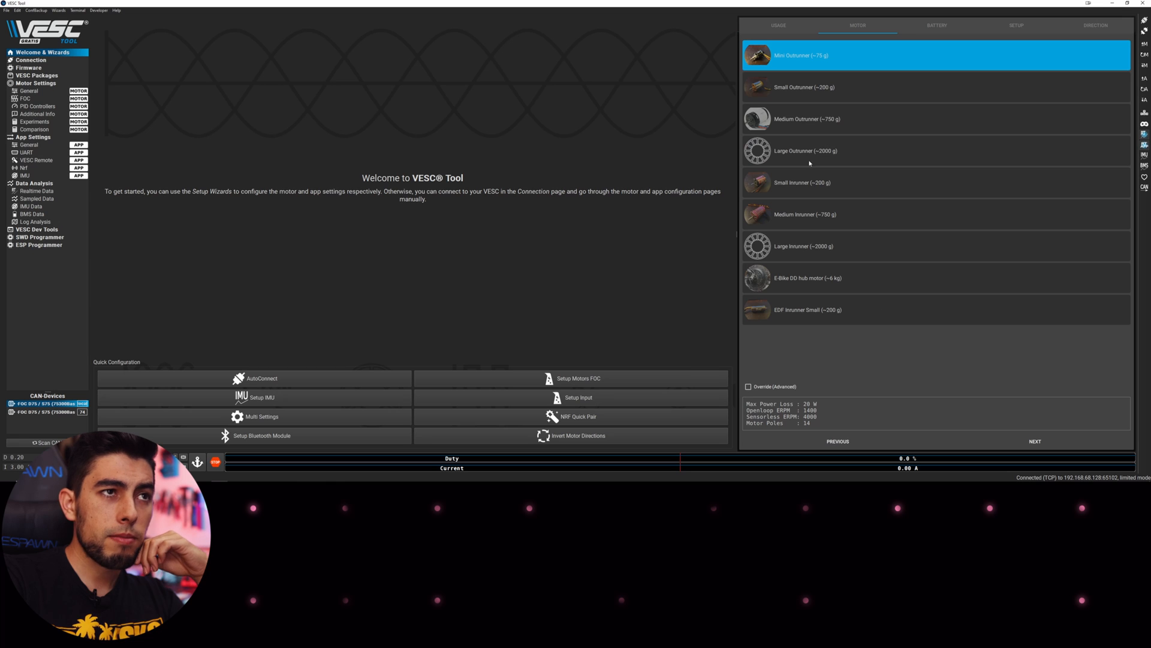
left_click(808, 123)
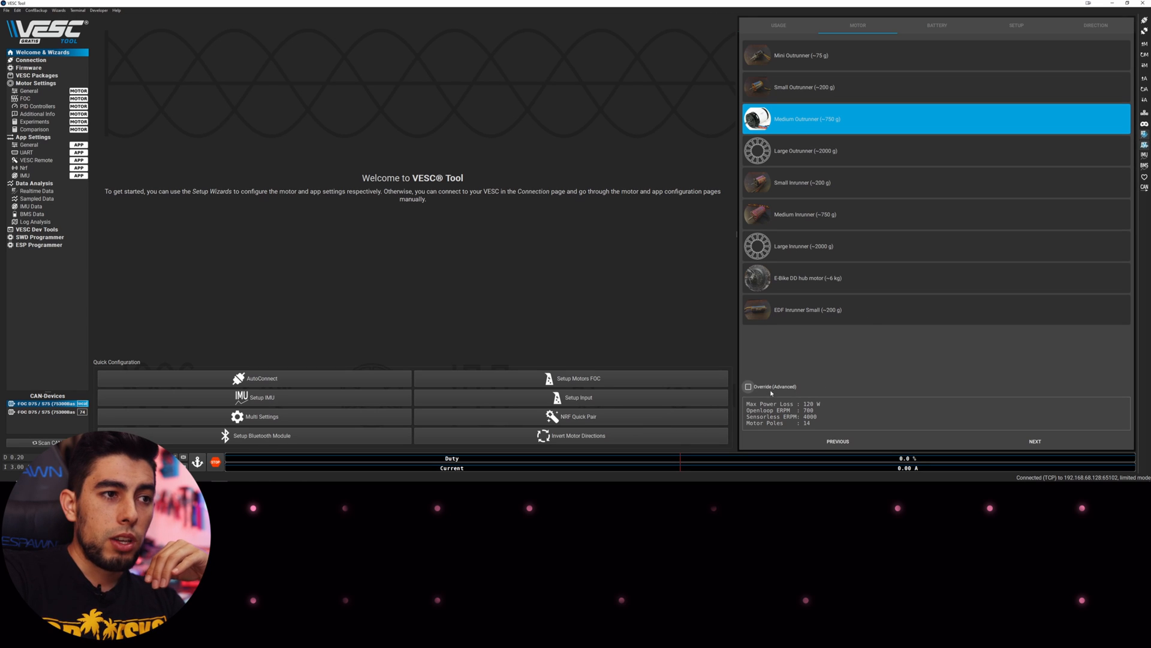
left_click(1028, 442)
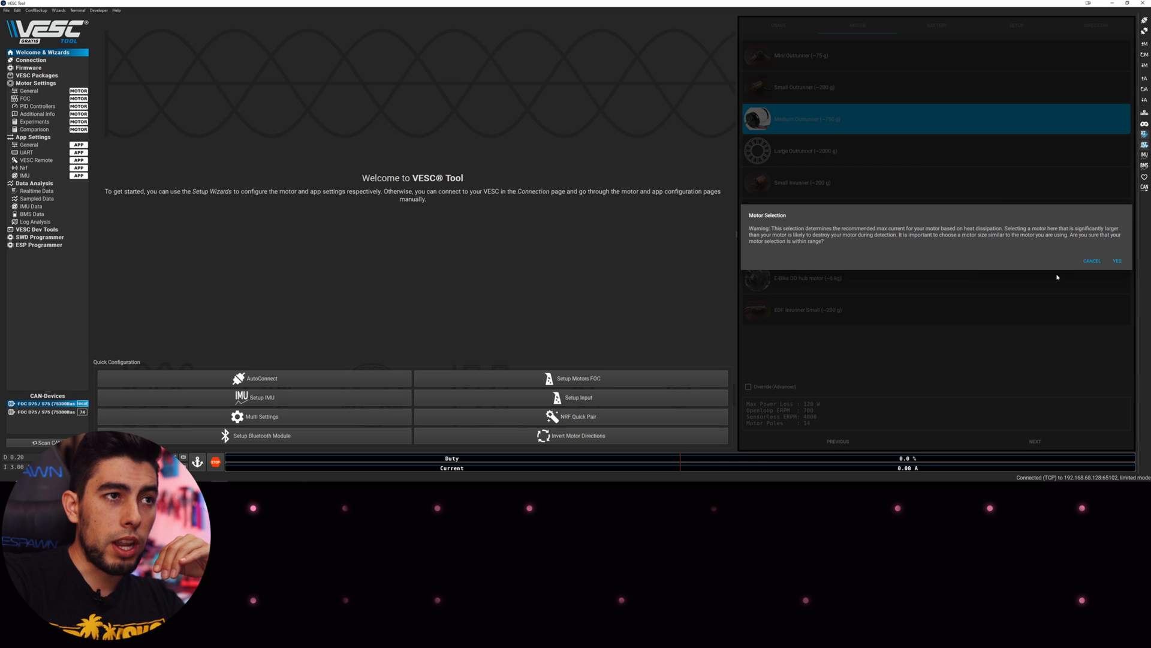
left_click(1117, 260)
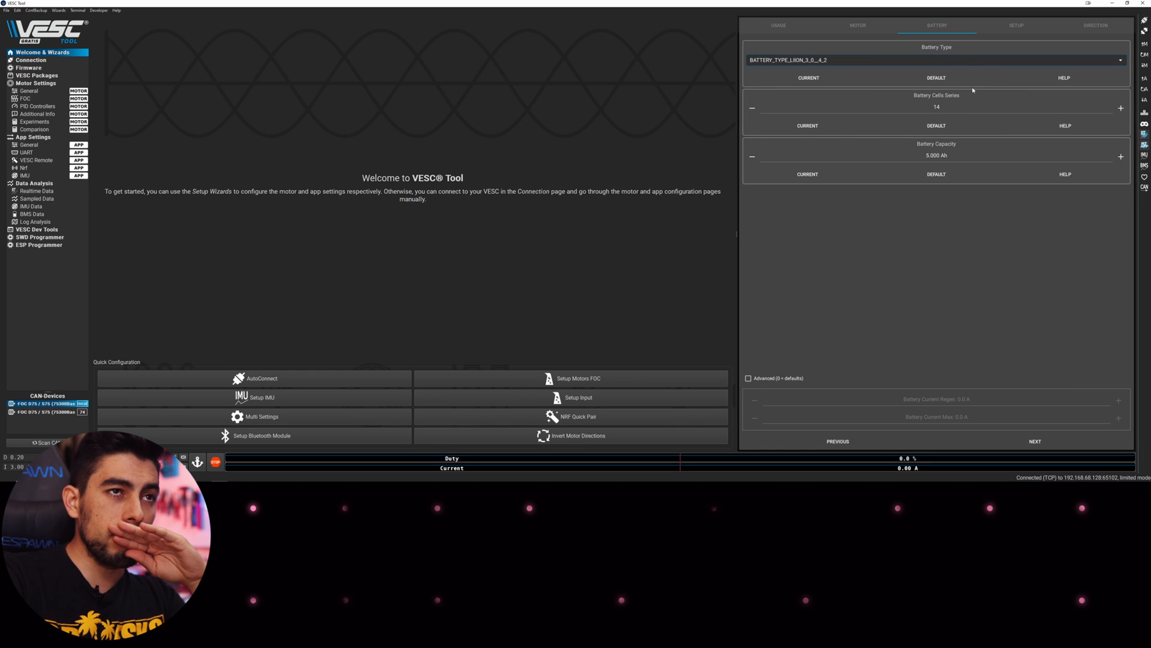
Set battery capacity to 25 Ah with 14 series cells and enable advanced battery current limits
left_click(947, 108)
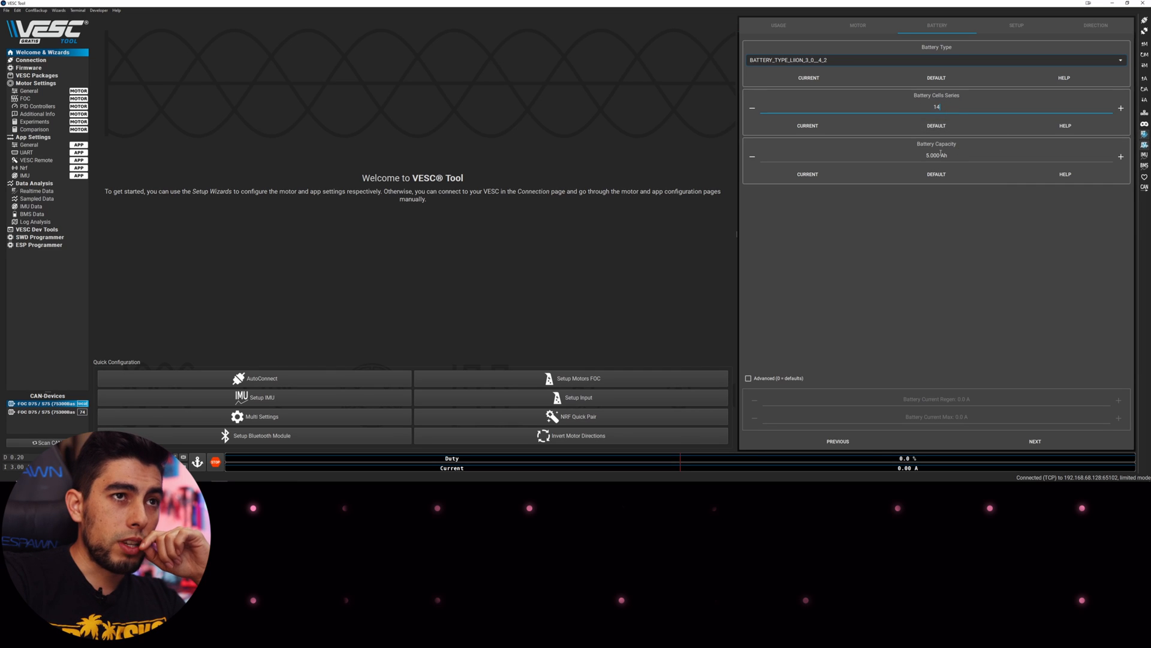
left_click(905, 156)
key("Delete")
key("Delete")
key("Delete")
key("Delete")
key("Delete")
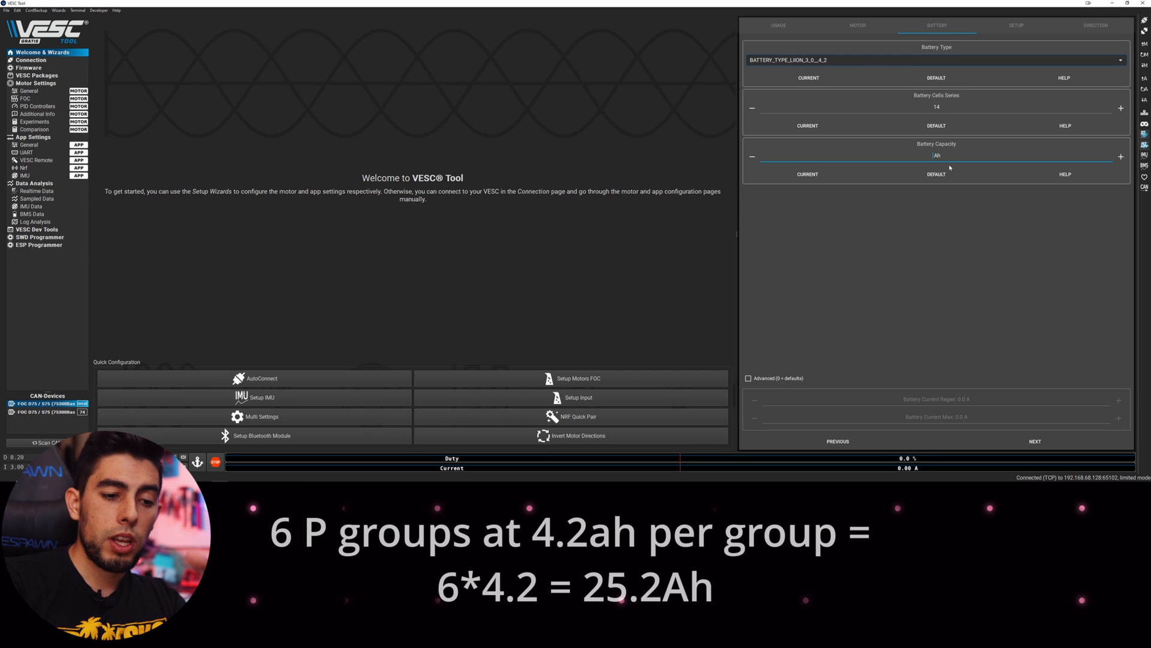
key("alt+Tab")
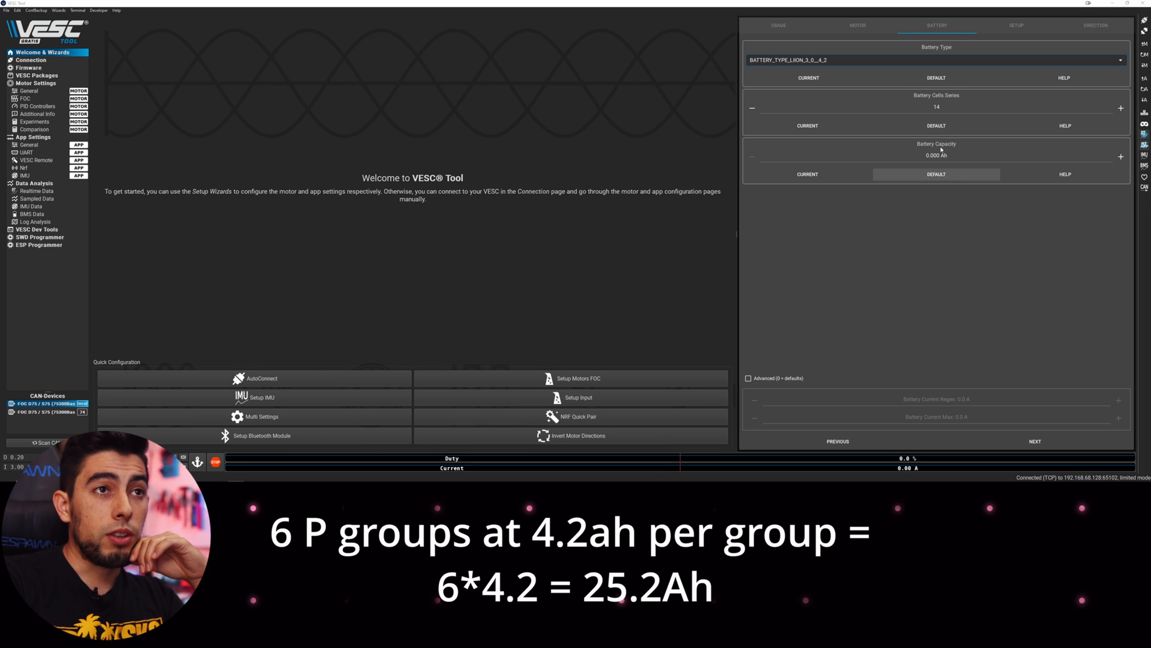
left_click(936, 155)
key("BackSpace")
key("BackSpace")
key("BackSpace")
key("BackSpace")
key("BackSpace")
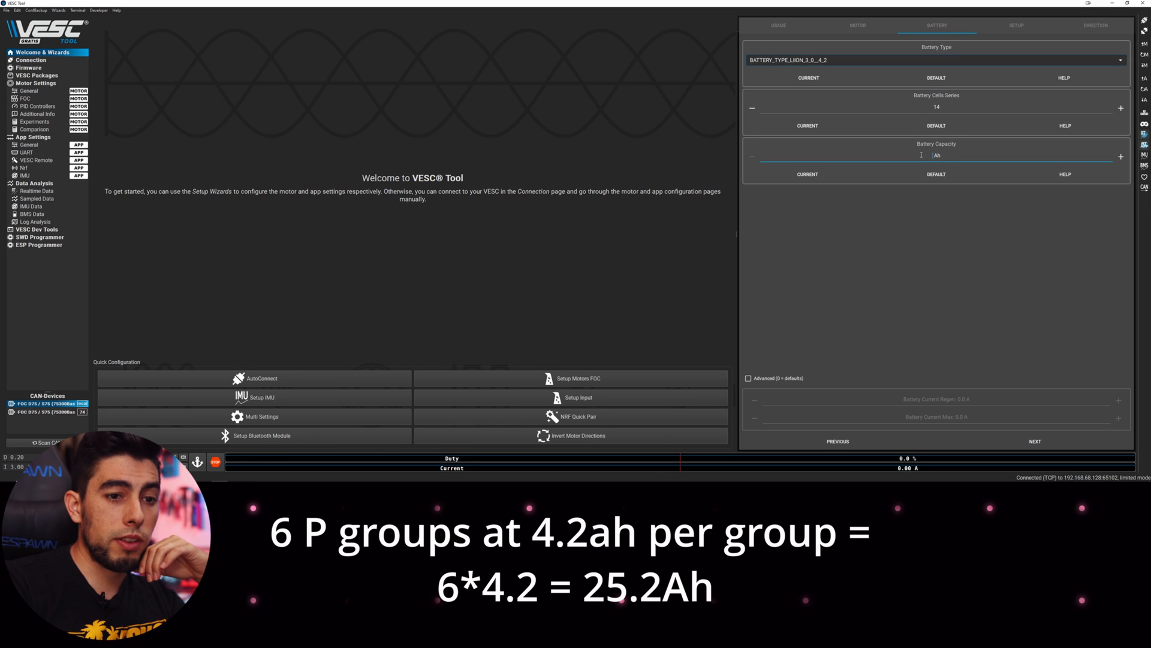
type("25")
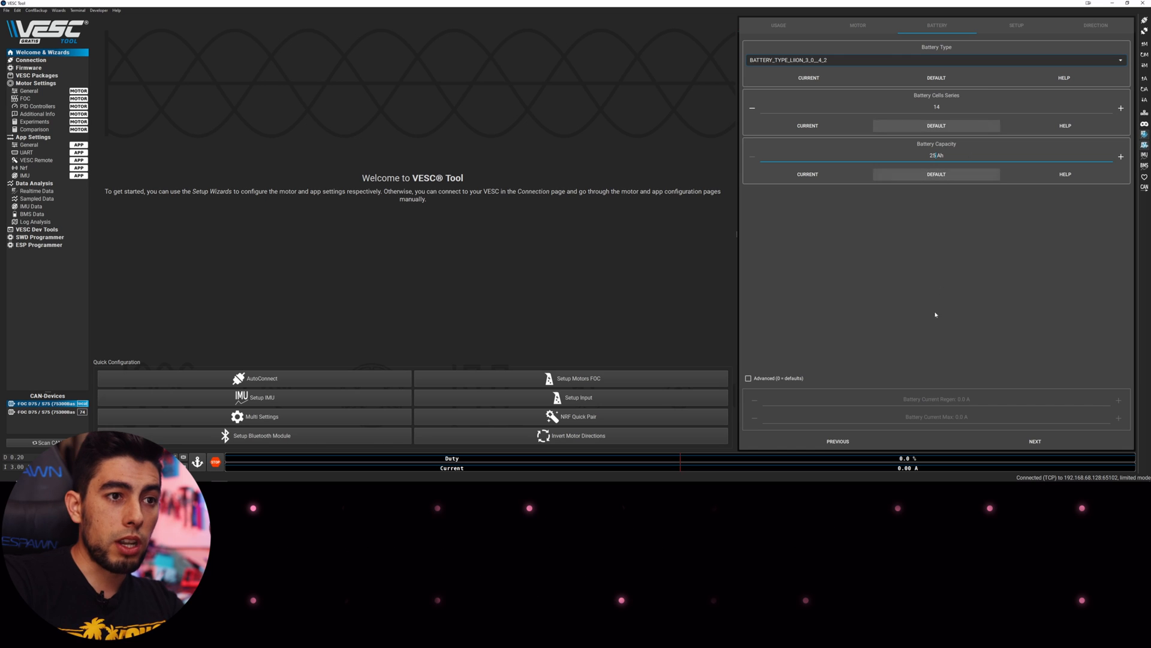
left_click(777, 378)
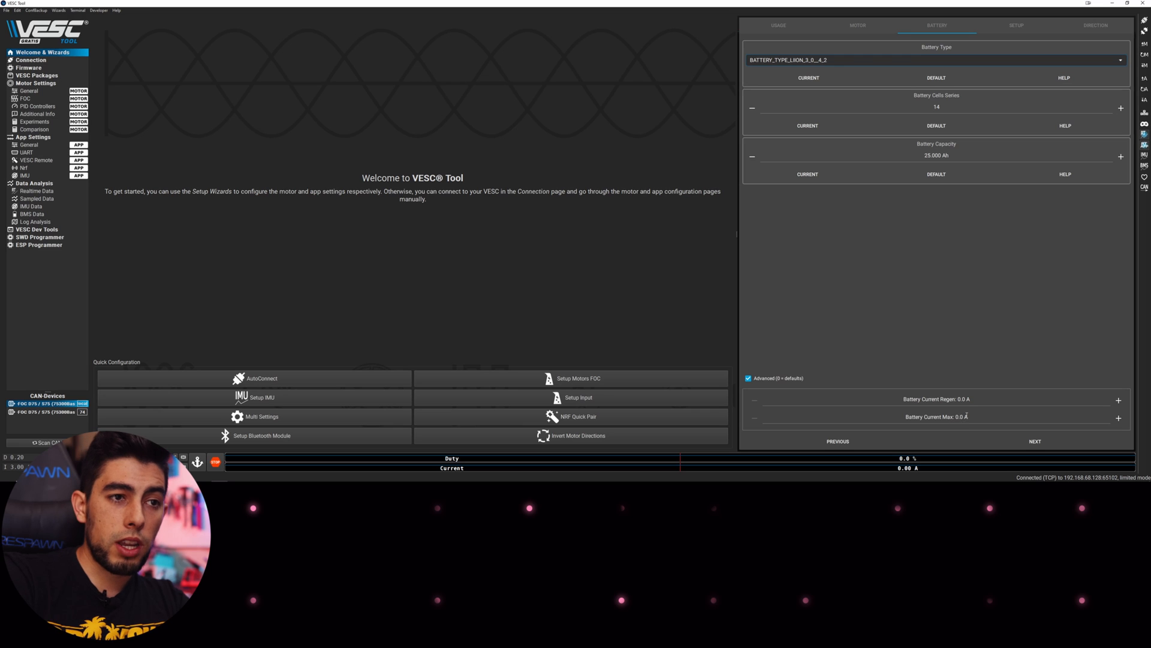
Set Battery Current Max to 50 A and Battery Current Regen to -15 A, then continue
left_click(962, 417)
key("BackSpace")
key("BackSpace")
key("BackSpace")
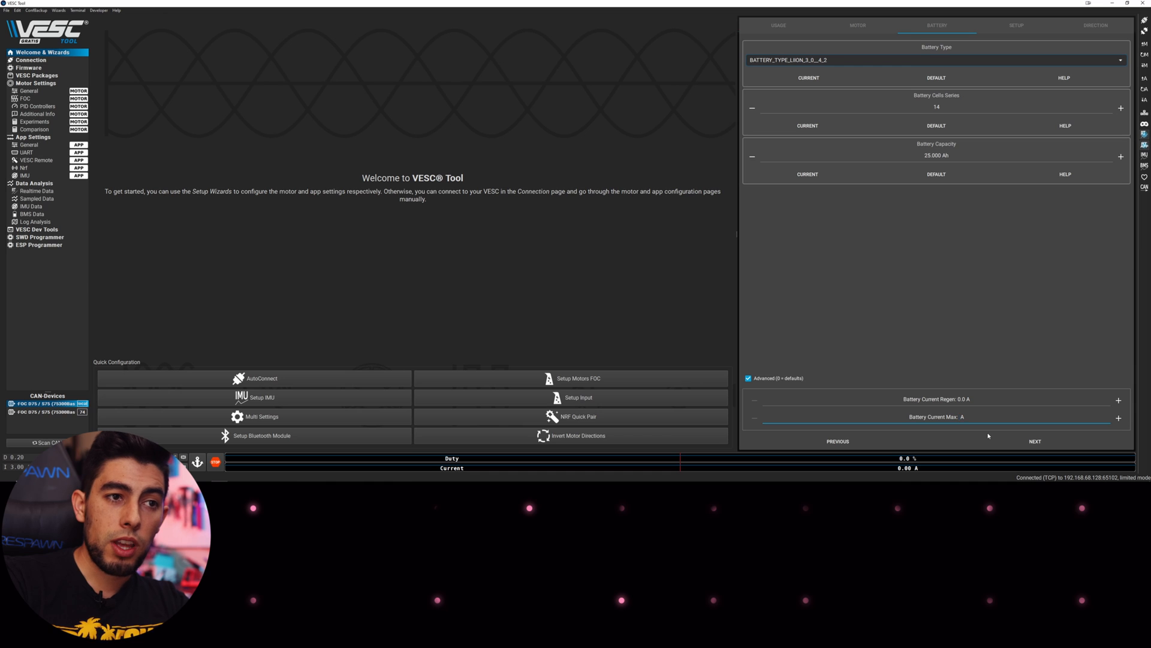
type("50")
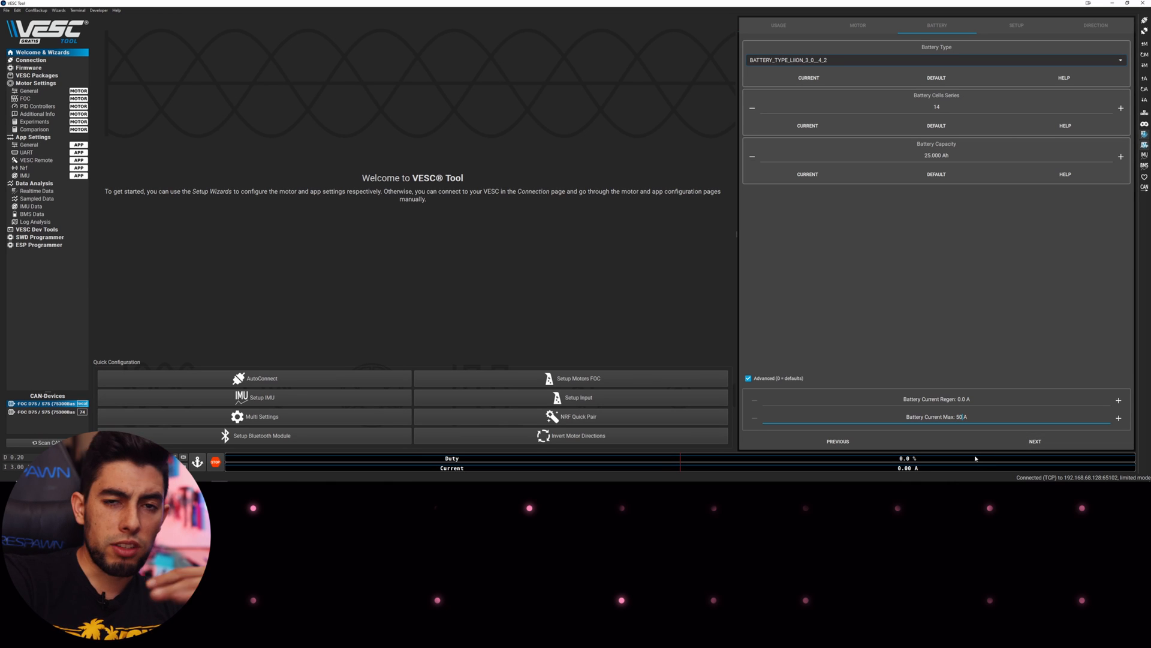
left_click(949, 400)
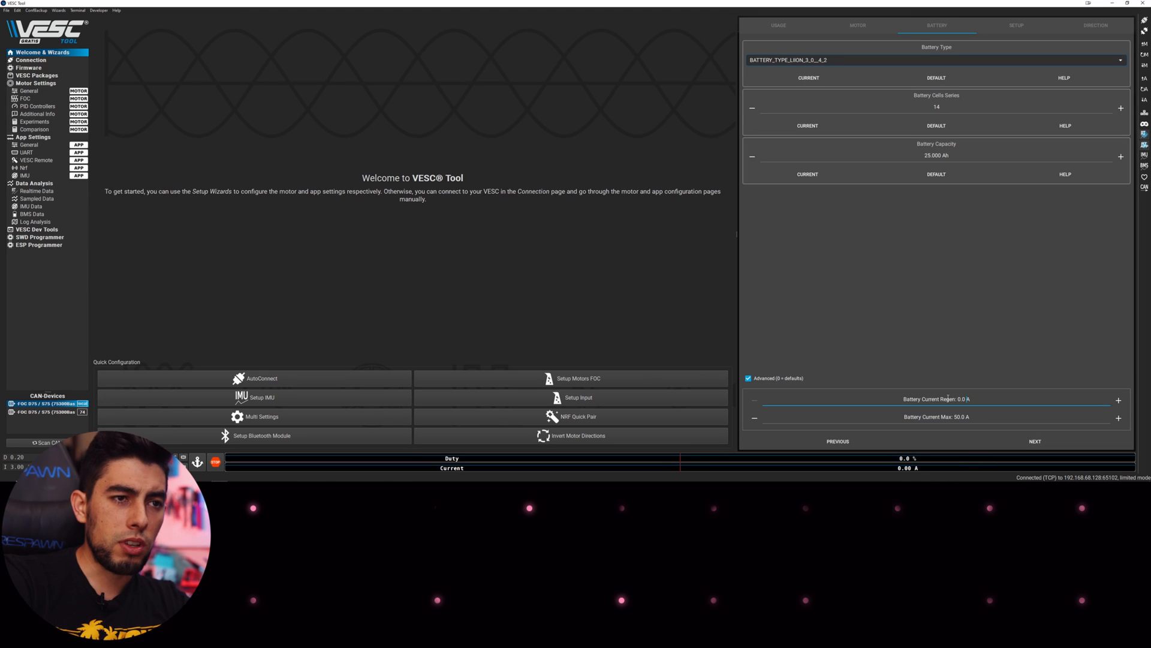
key("BackSpace")
key("BackSpace")
key("BackSpace")
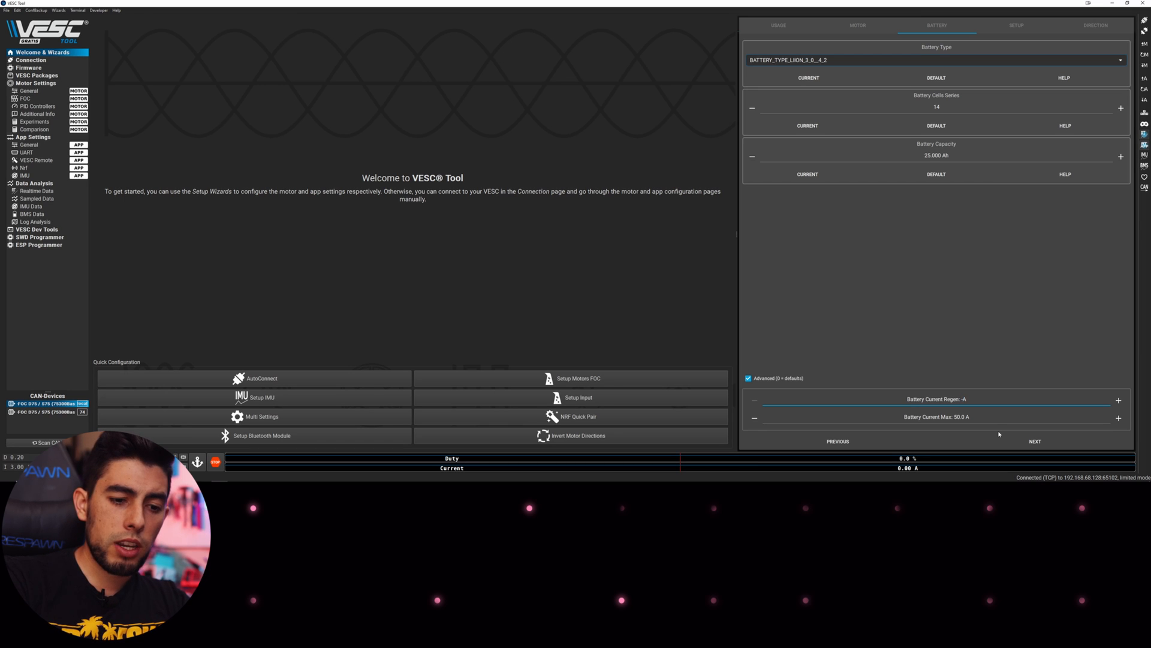
type("15")
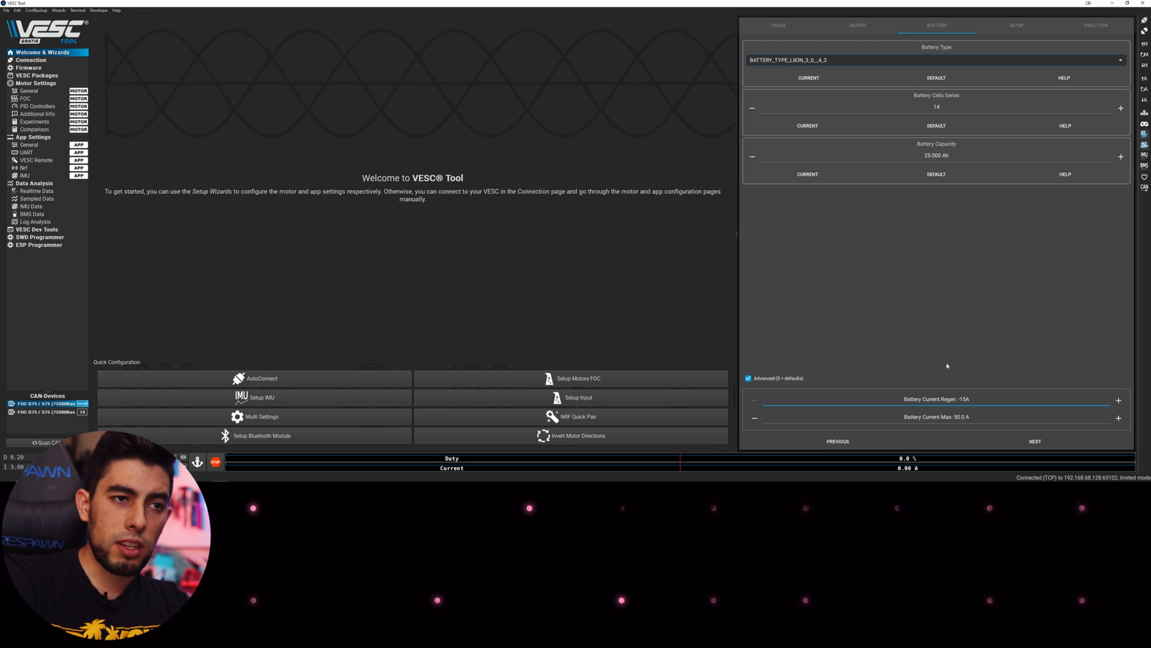
left_click(1032, 444)
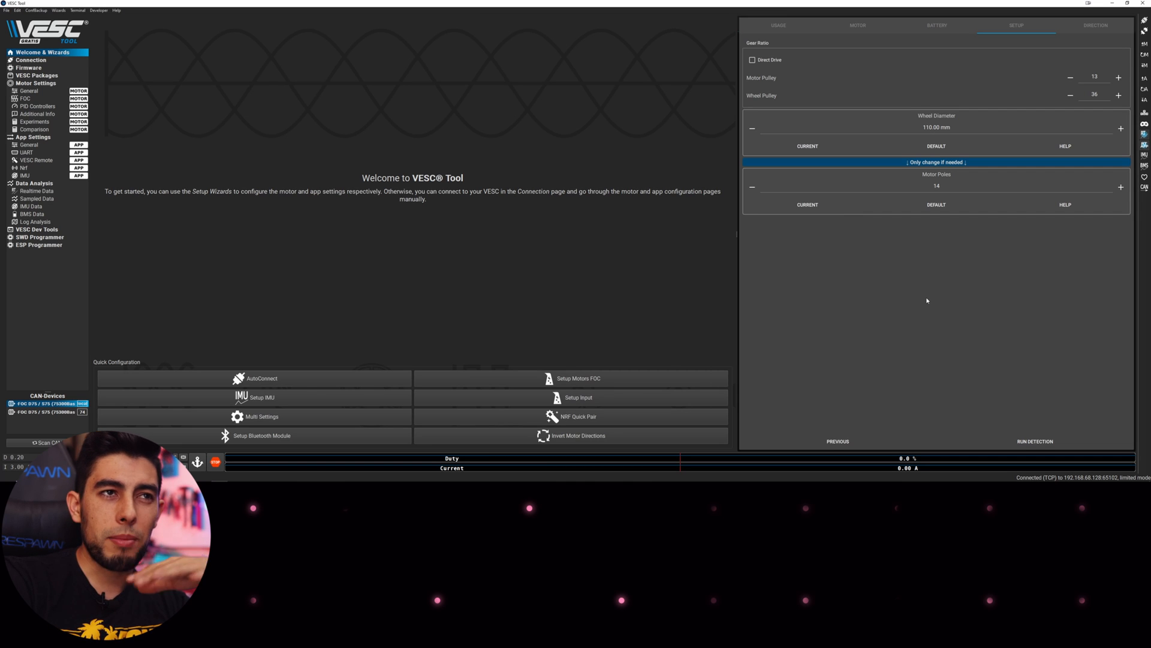
Set wheel diameter to 175 mm, motor pulley to 16 teeth and wheel pulley to 68 teeth
left_click(925, 126)
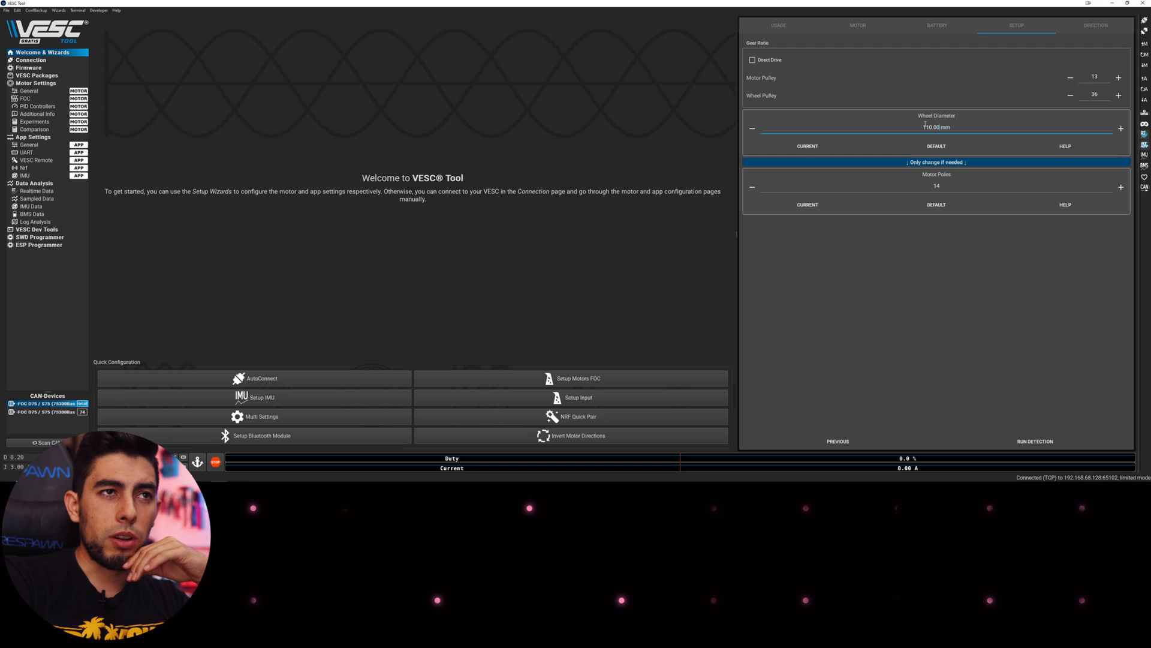
key("BackSpace")
key("BackSpace")
key("BackSpace")
key("BackSpace")
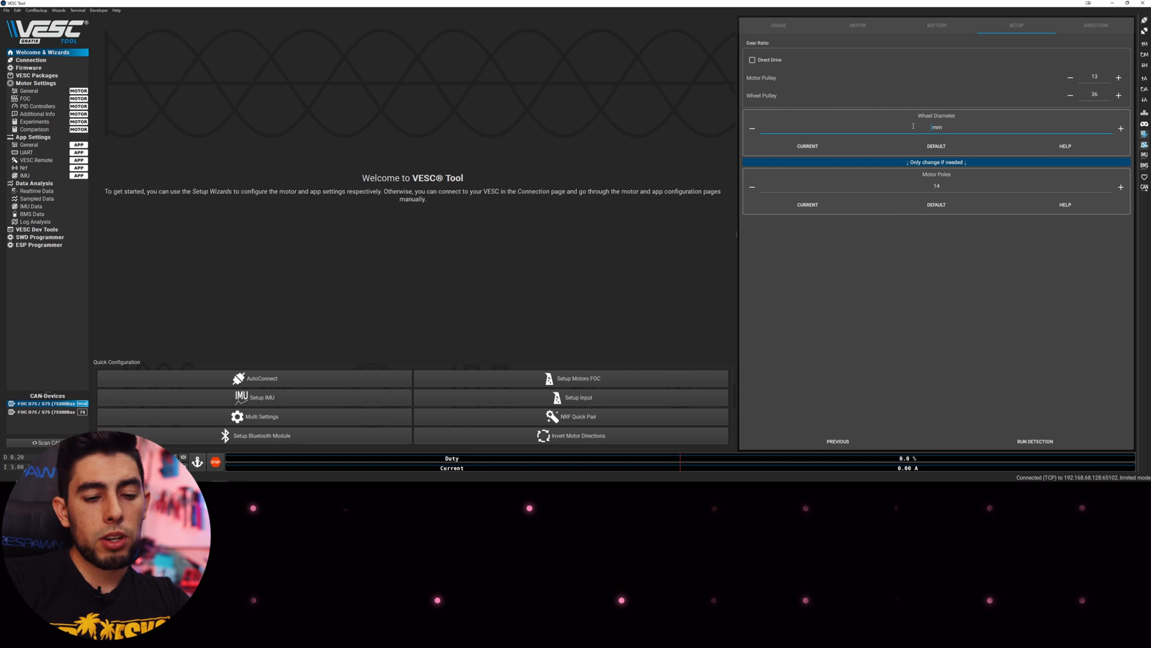
type("165")
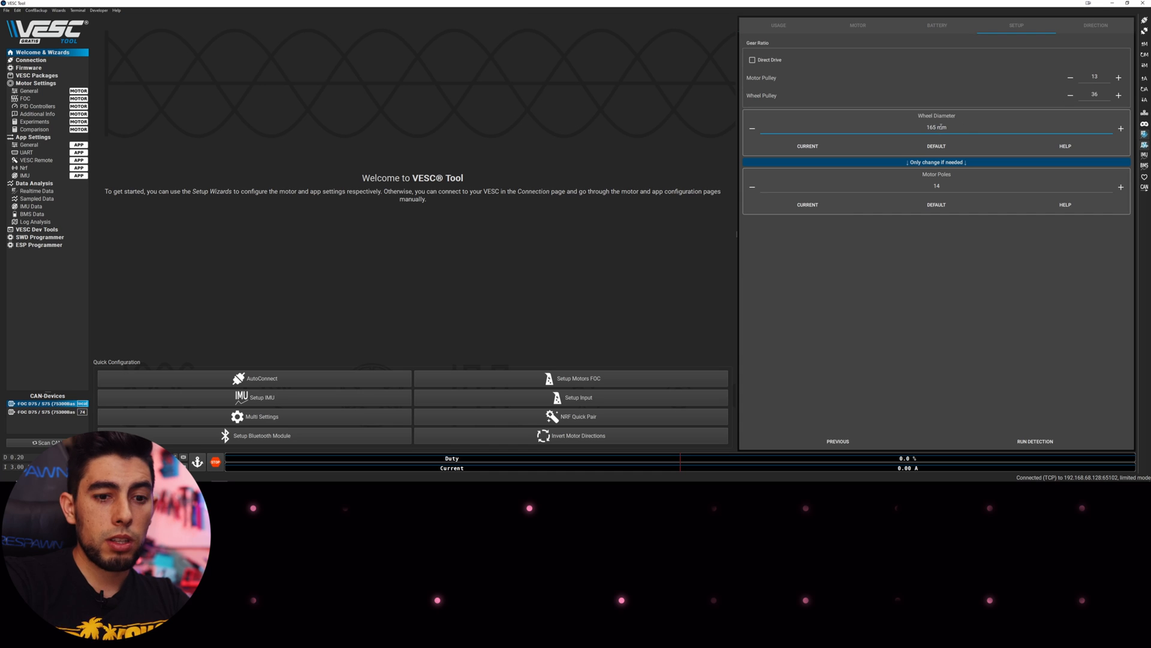
key("BackSpace")
key("BackSpace")
type("75")
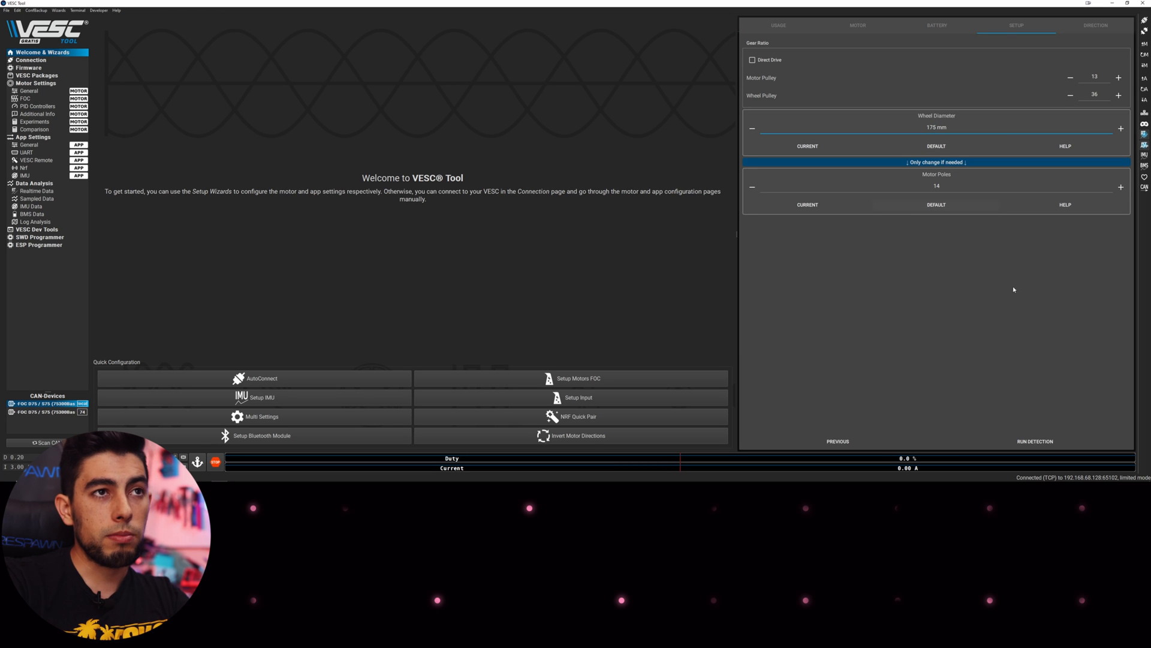
left_click(1089, 76)
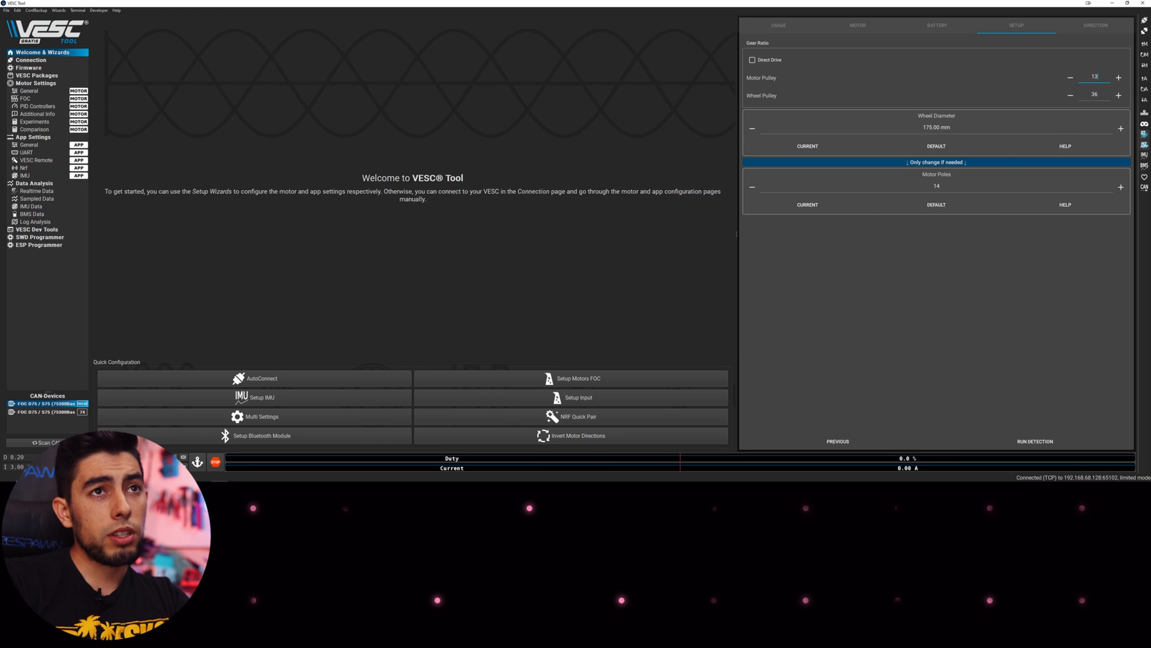
key("BackSpace")
type("6")
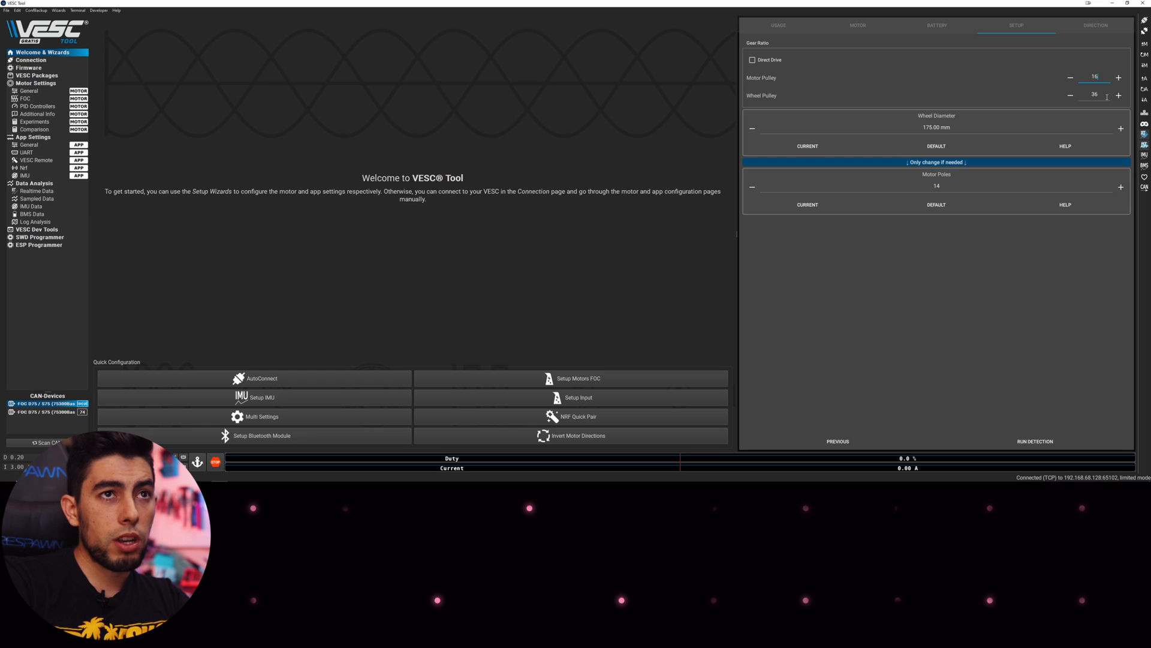
left_click(1101, 94)
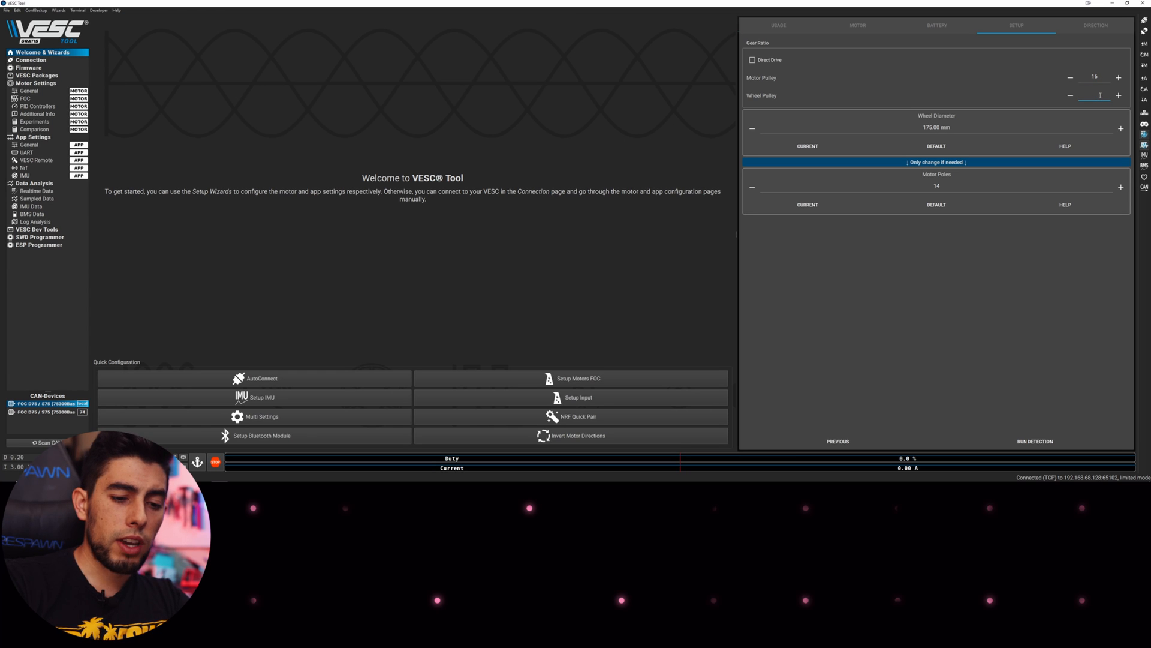
type("68")
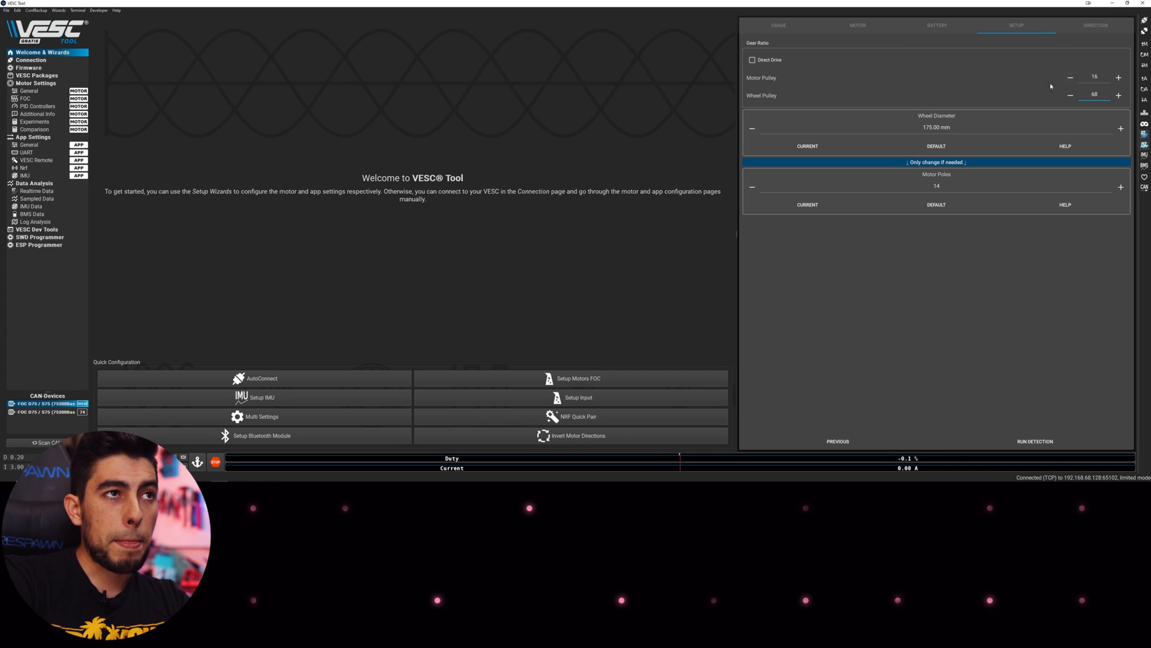
Run FOC parameter detection with 'Detect all motors over CAN bus' enabled
left_click(1033, 444)
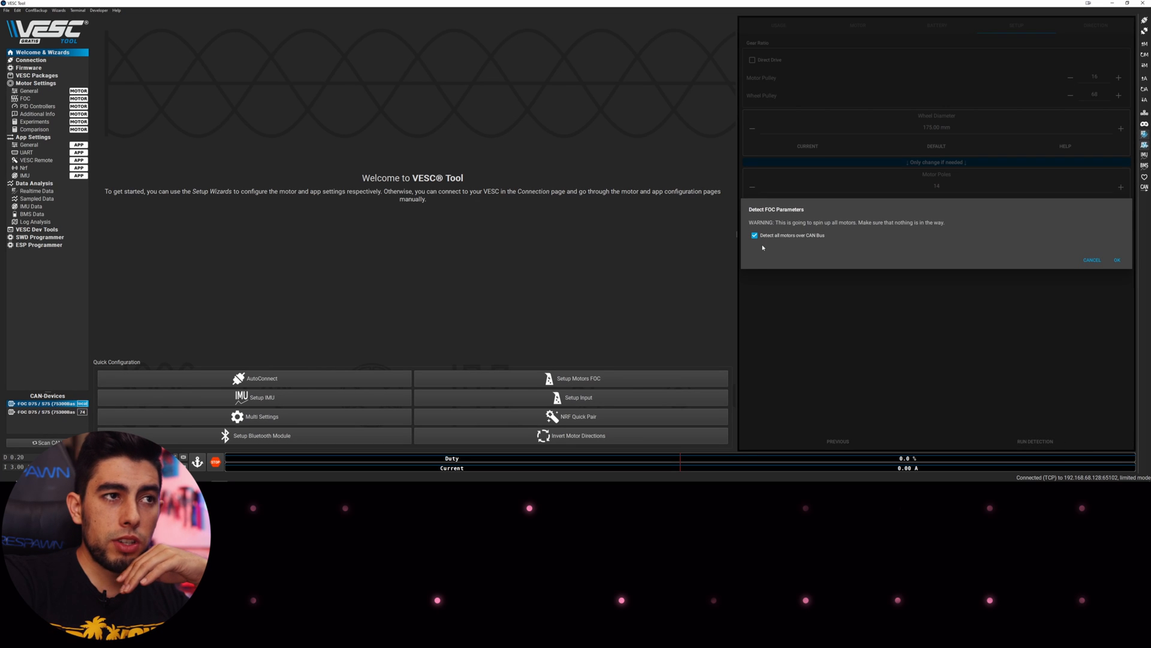
left_click(1118, 262)
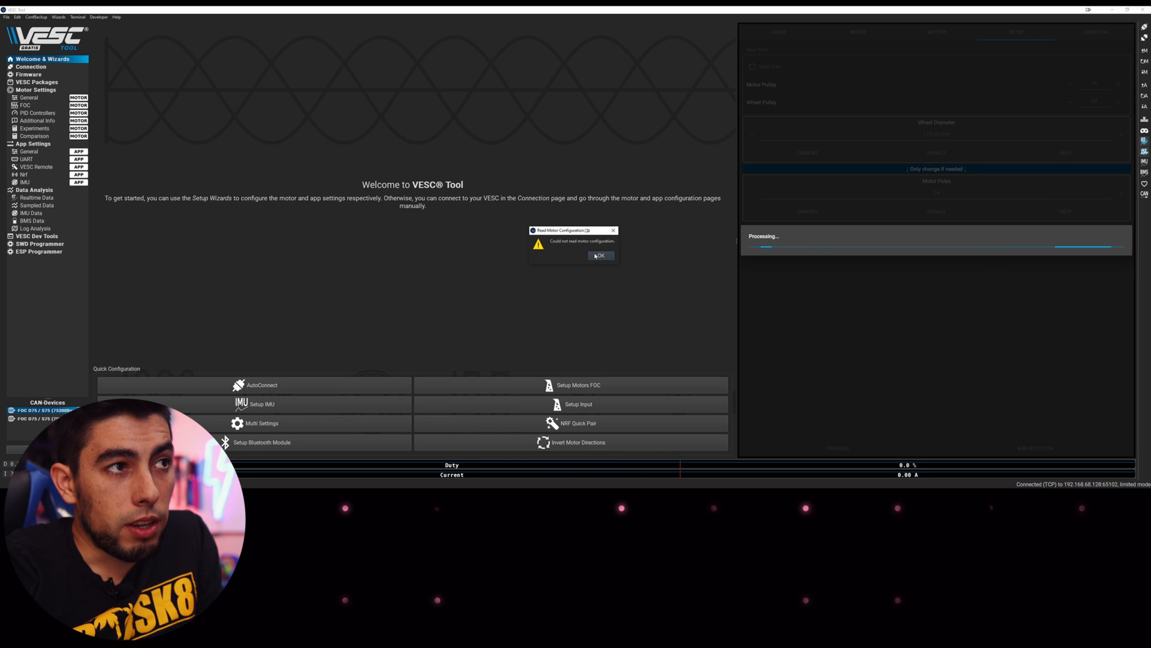
Dismiss the configuration-read and firmware warnings and accept the detection results
left_click(600, 256)
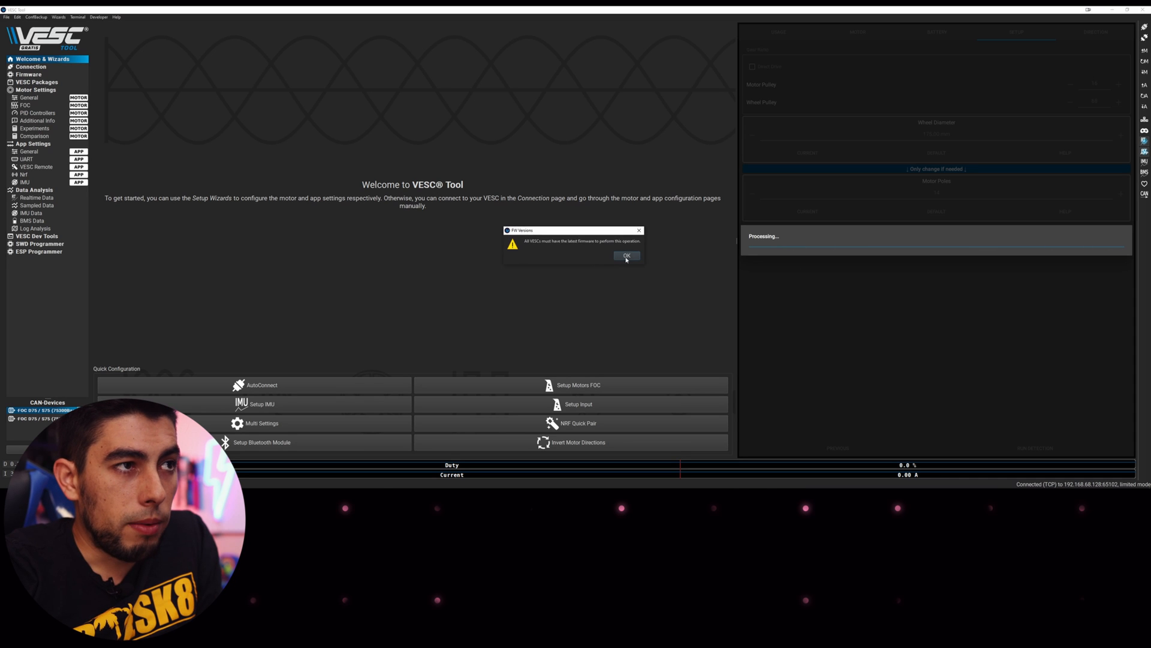
left_click(624, 254)
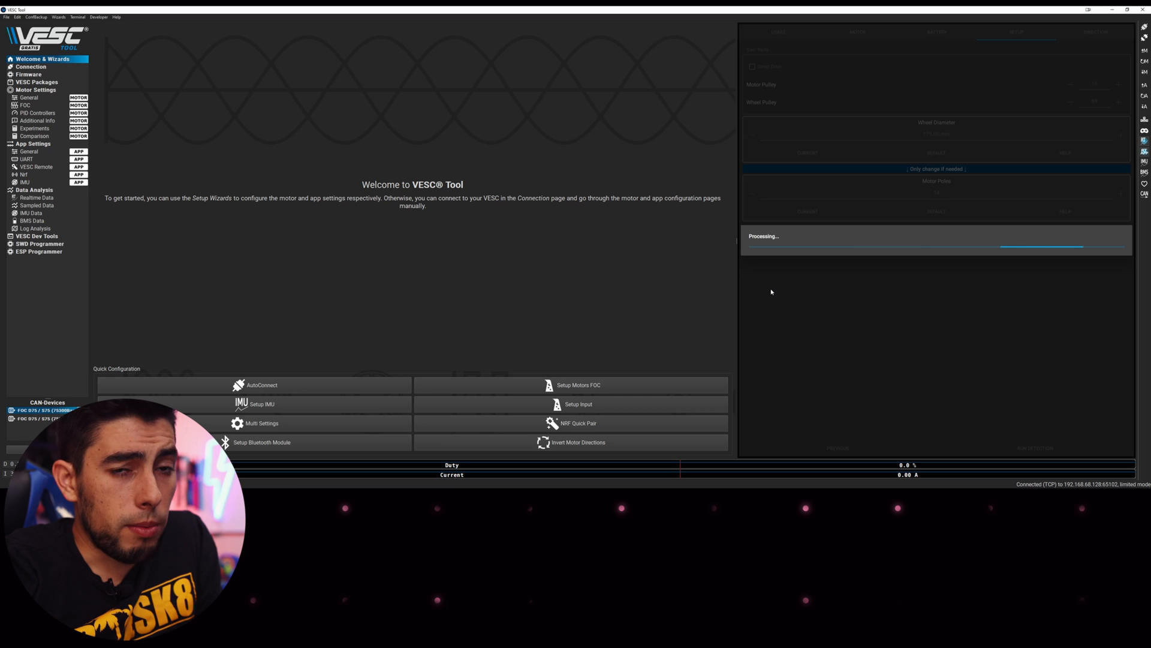
left_click(603, 257)
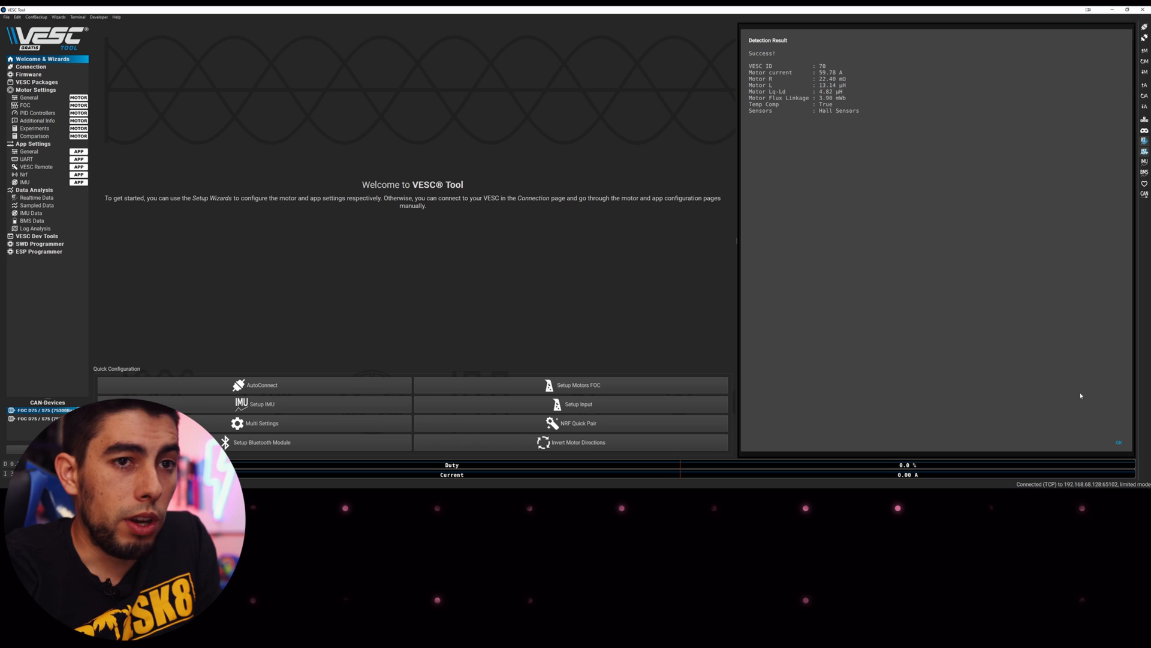
left_click(1119, 442)
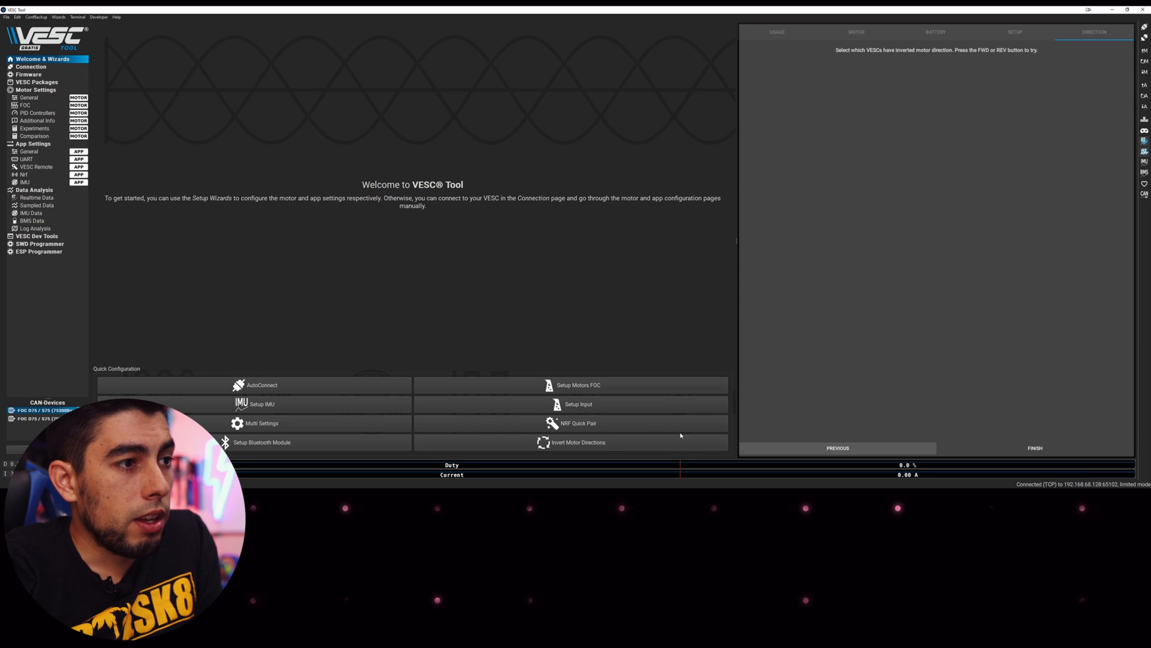
Step back through the wizard pages to exit the motor setup wizard
left_click(851, 449)
left_click(852, 448)
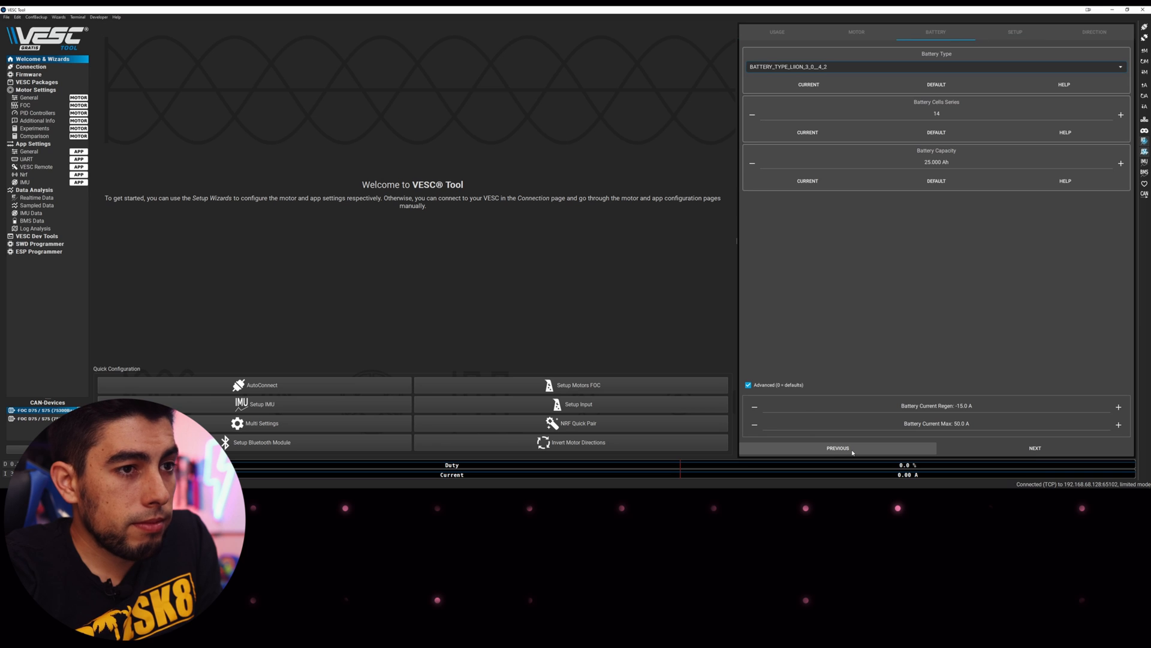
left_click(851, 449)
left_click(852, 449)
left_click(852, 449)
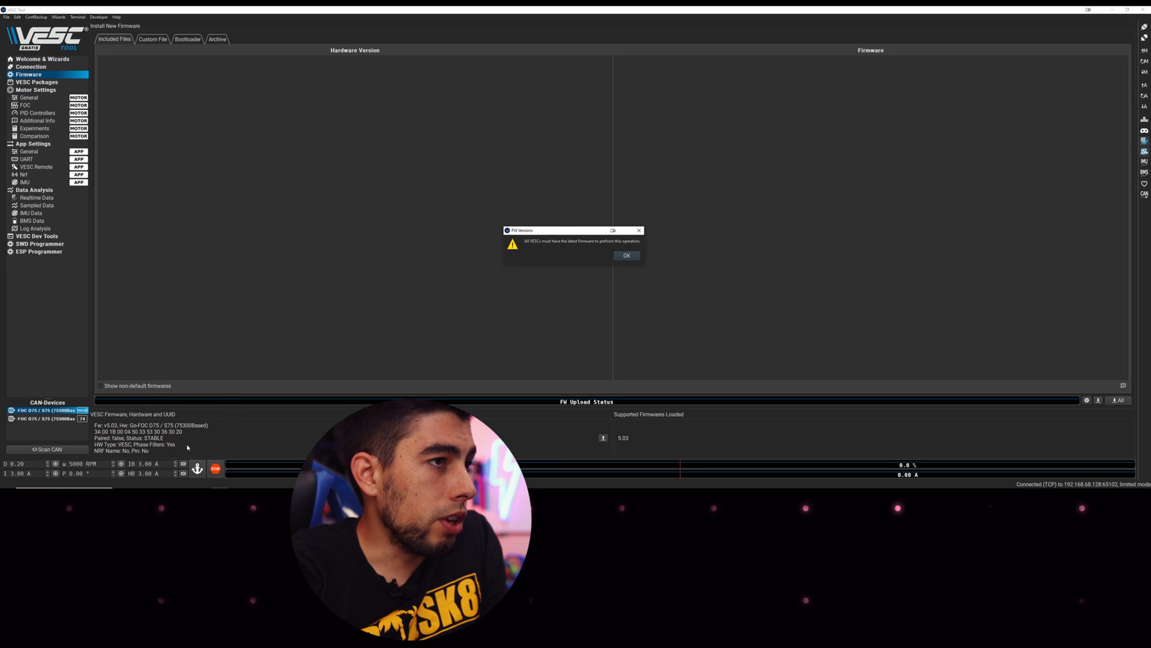
Dismiss the FW Versions warning, then switch to Custom File and back to Included Files
left_click(624, 255)
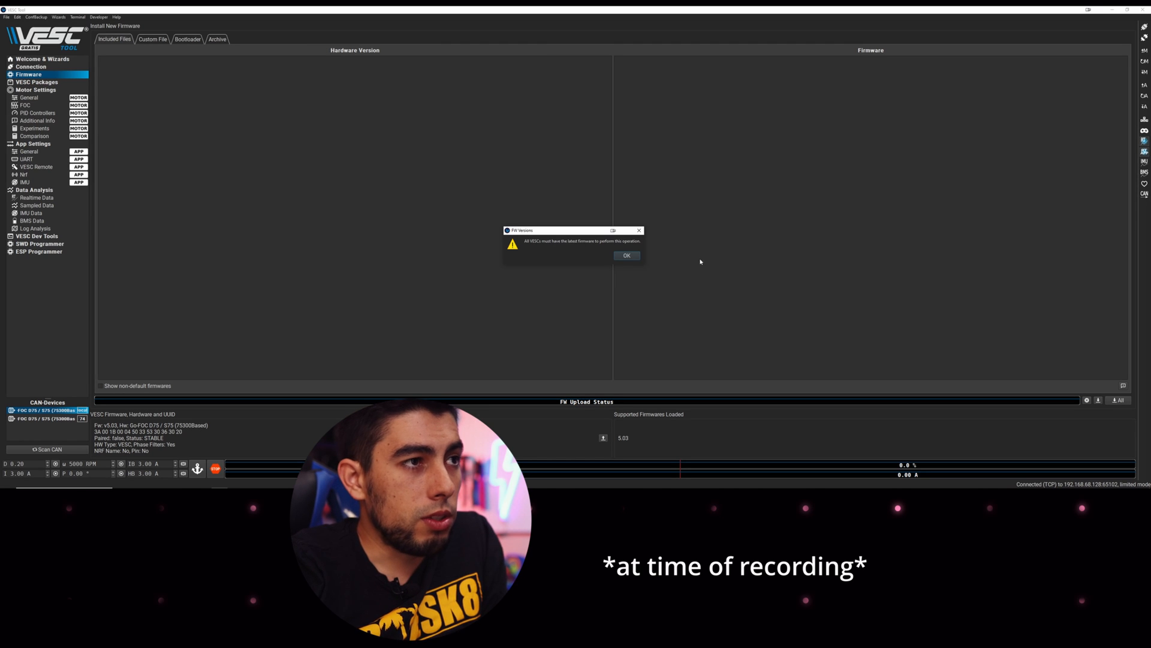
left_click(625, 258)
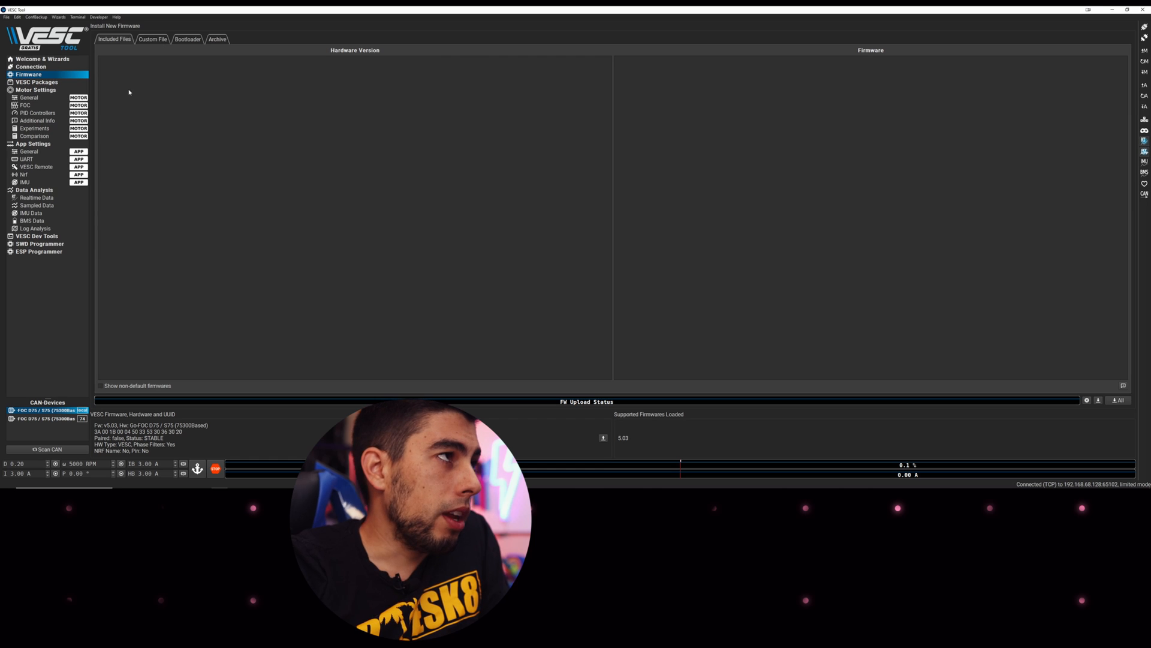
left_click(154, 41)
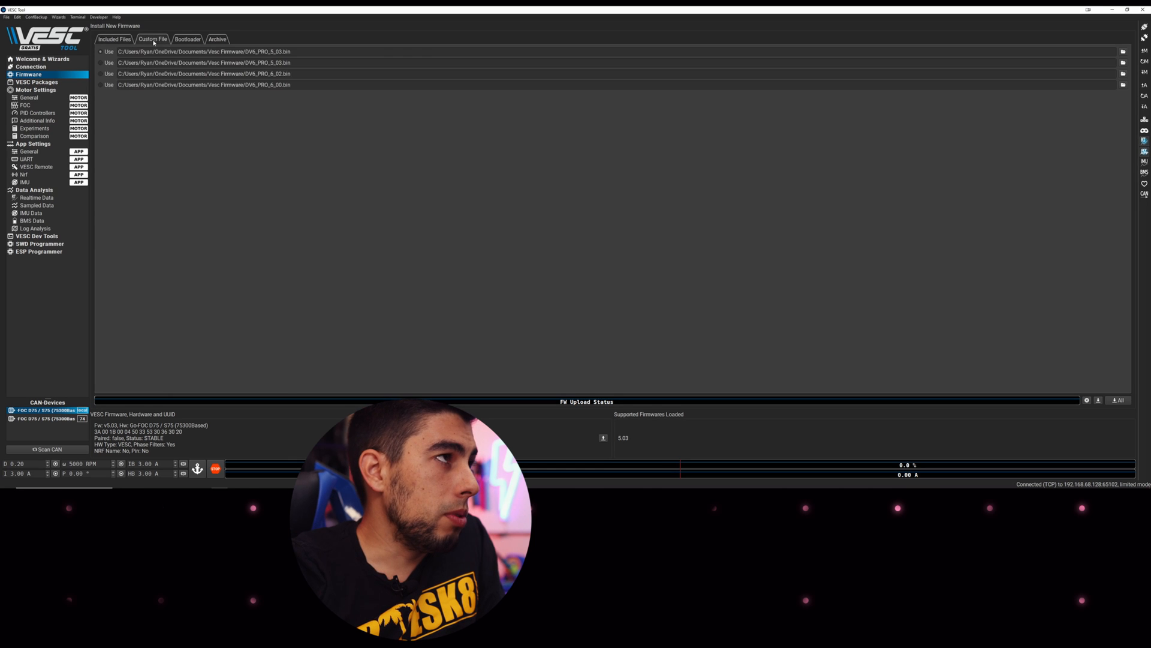
left_click(114, 40)
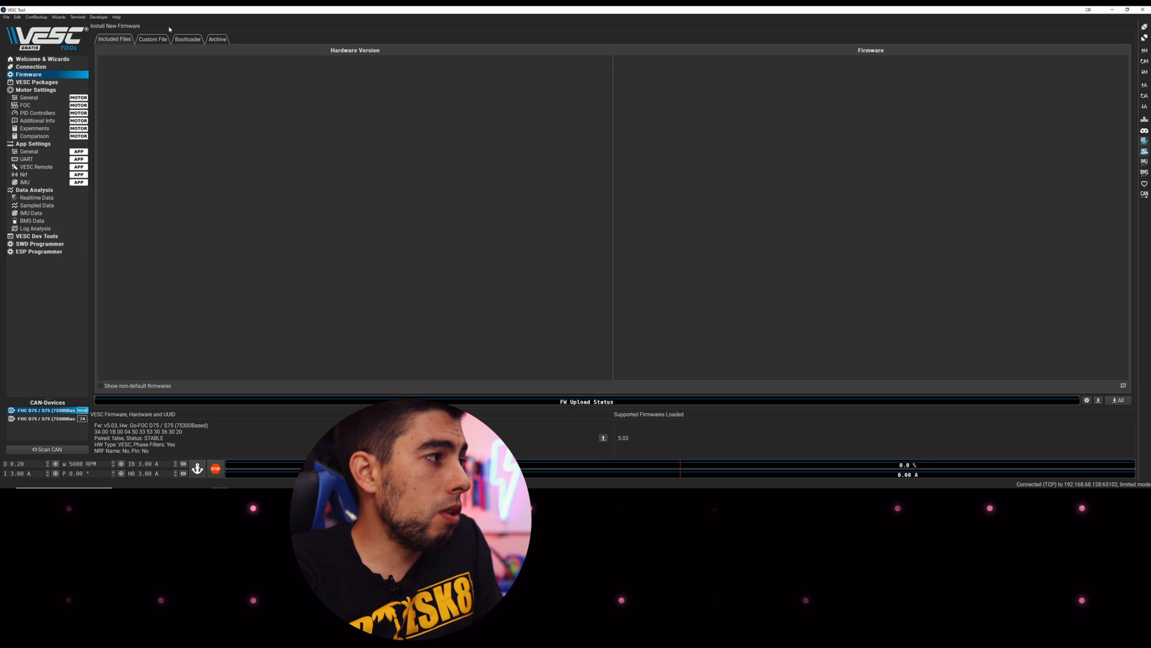
Browse the Bootloader and Included Files tabs, ending on the Custom File list of DV6_PRO .bin files
left_click(187, 40)
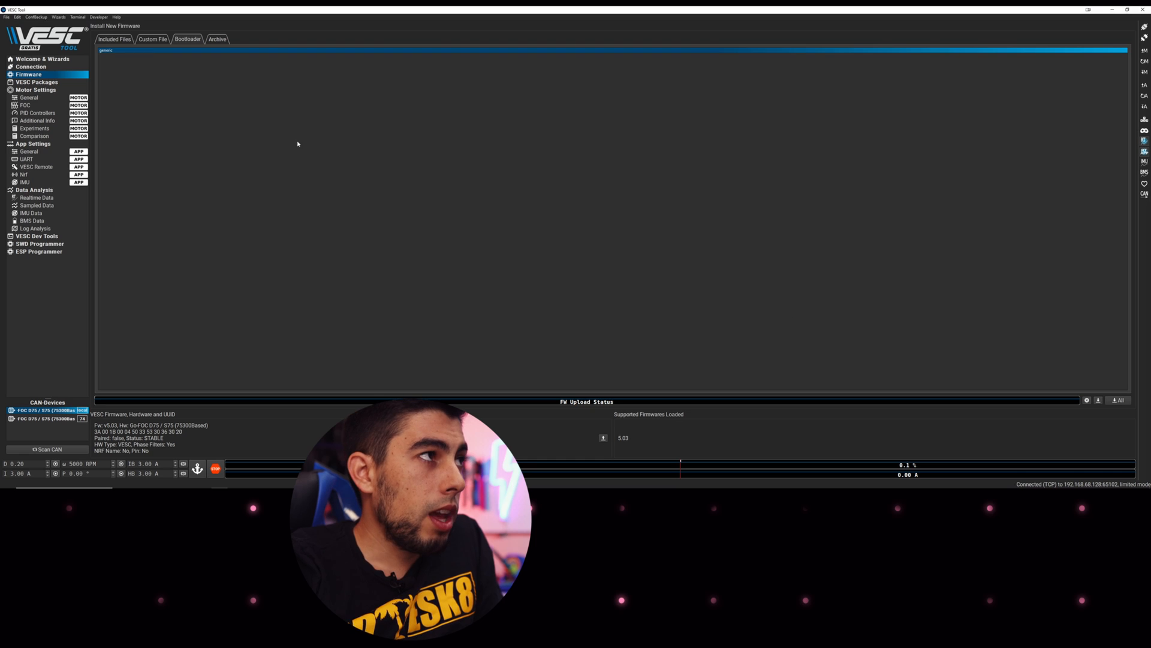
left_click(114, 40)
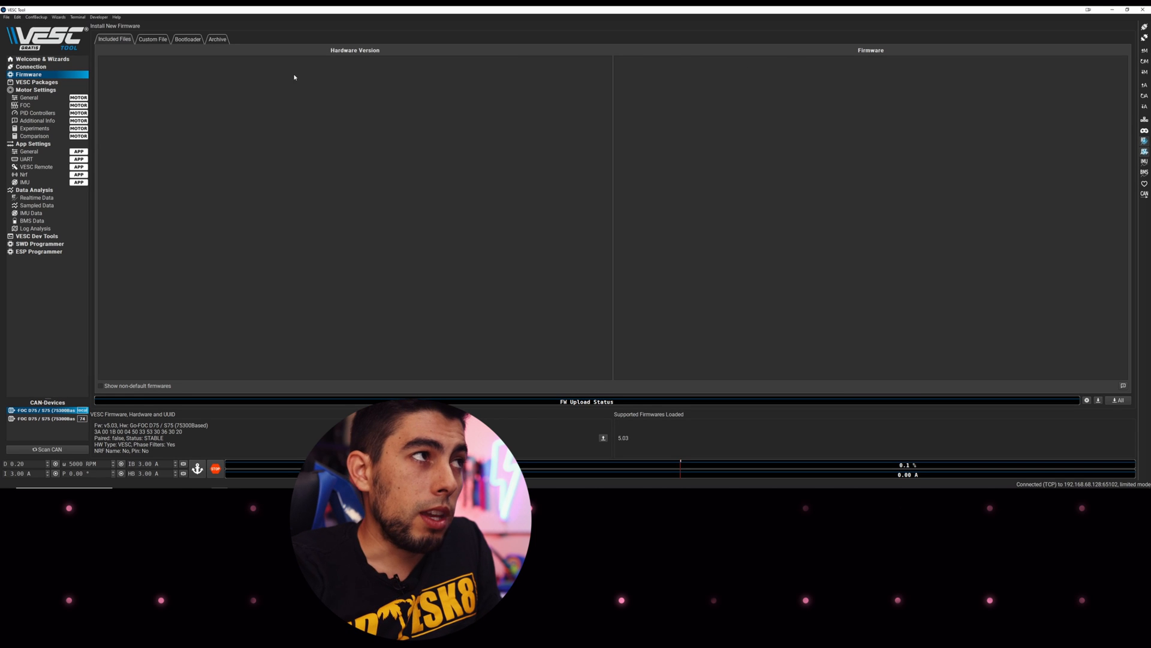
left_click(188, 40)
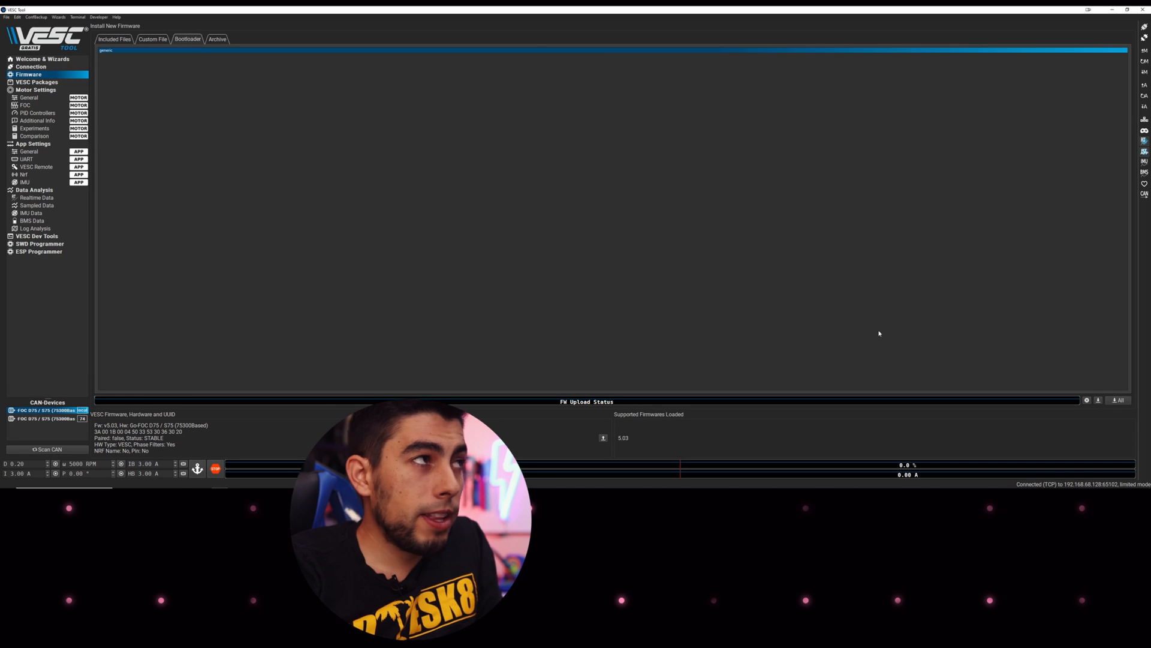
left_click(112, 43)
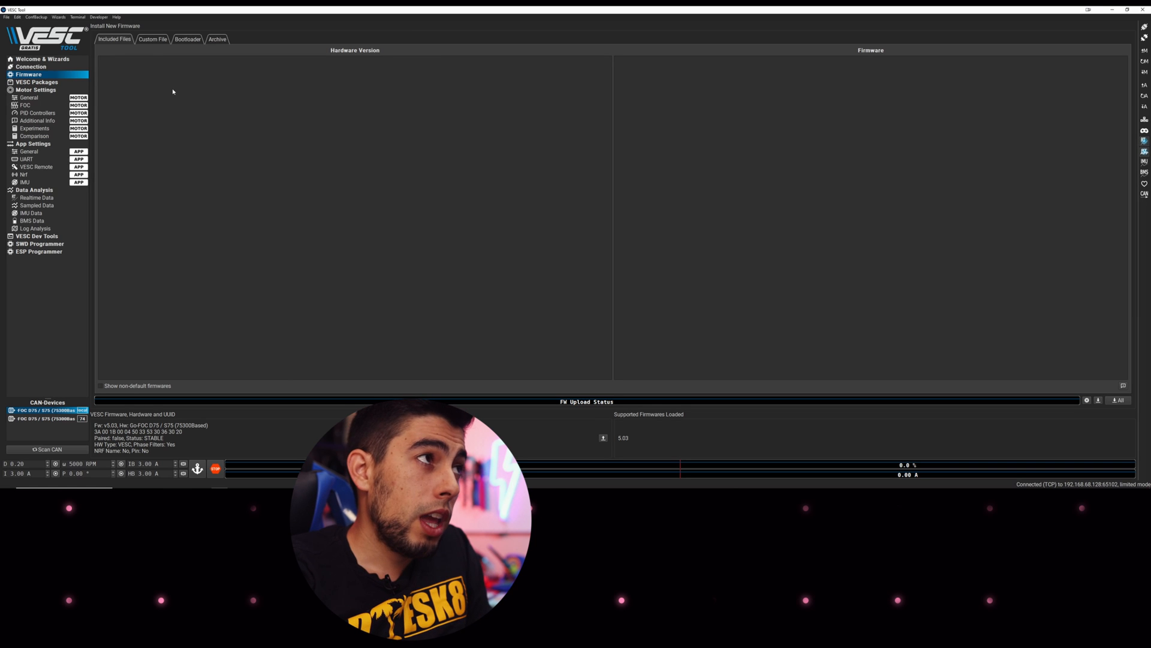
left_click(153, 40)
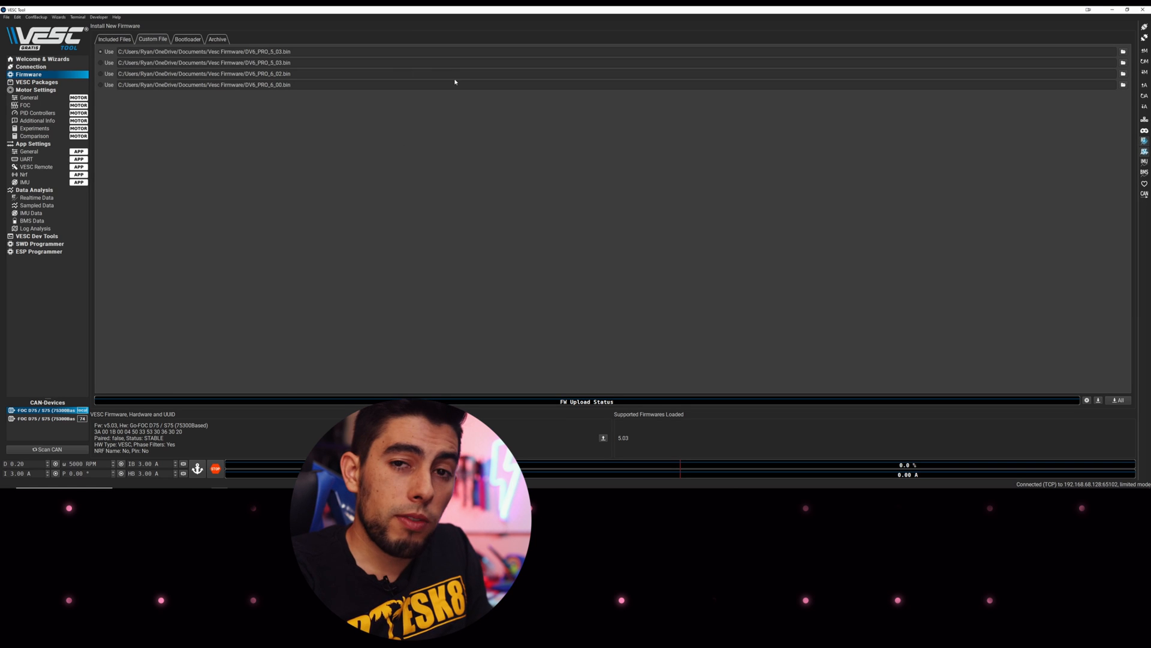
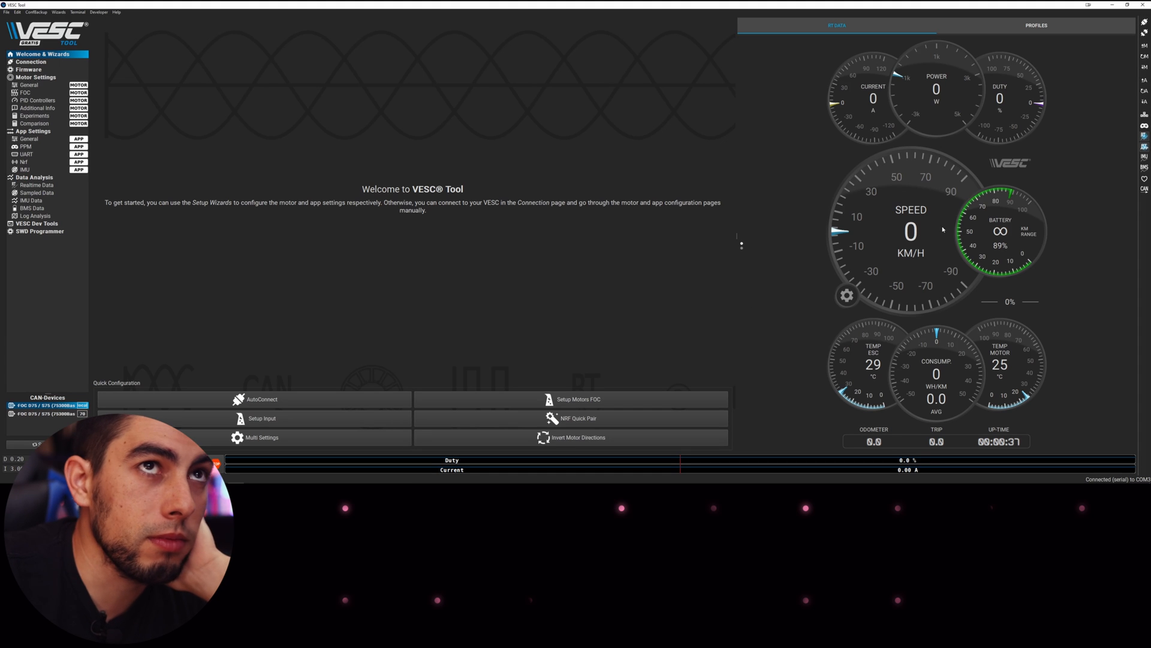
Minimize the old VESC Tool window to show the Vesc Tool Versions folder
left_click(1112, 4)
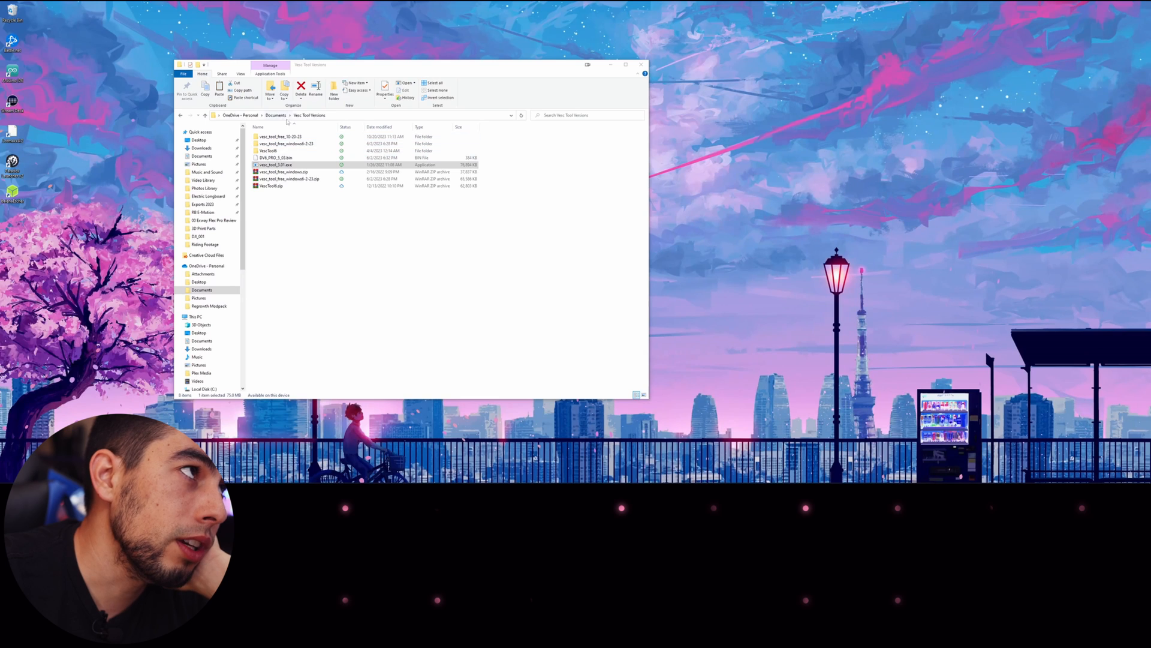
Open the vesc_tool_free_10-20-23 folder and launch vesc_tool_6.02.exe
double_click(285, 138)
left_click(285, 139)
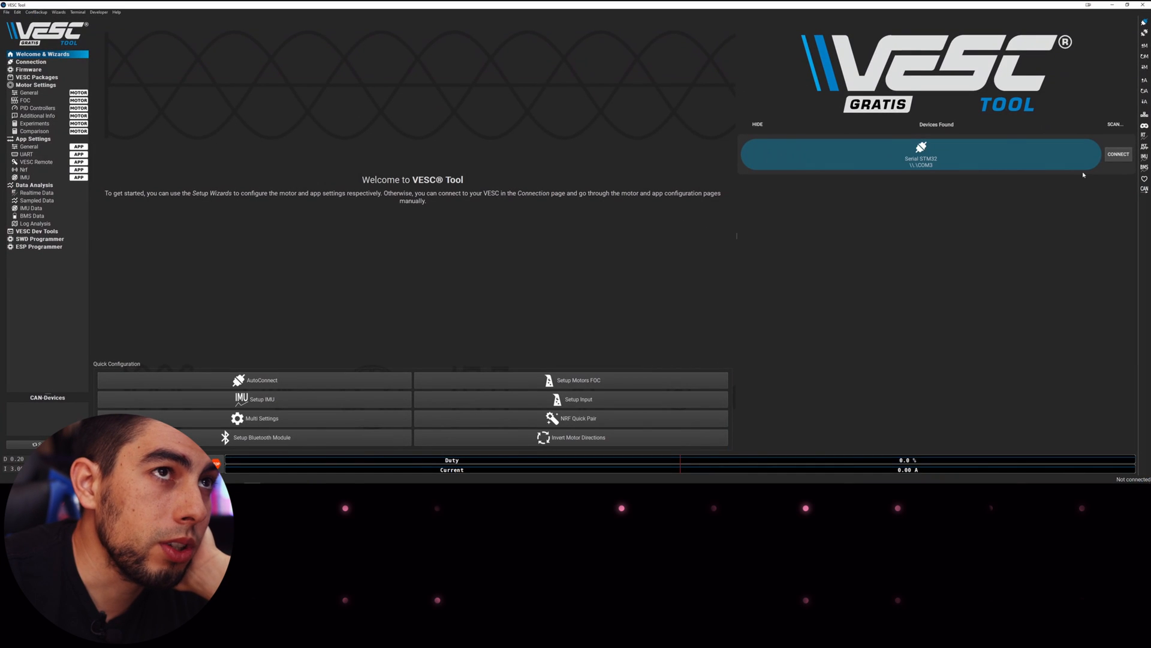
Connect to the VESC on COM3, dismiss the firmware warning, and start Setup Motors FOC
left_click(1118, 154)
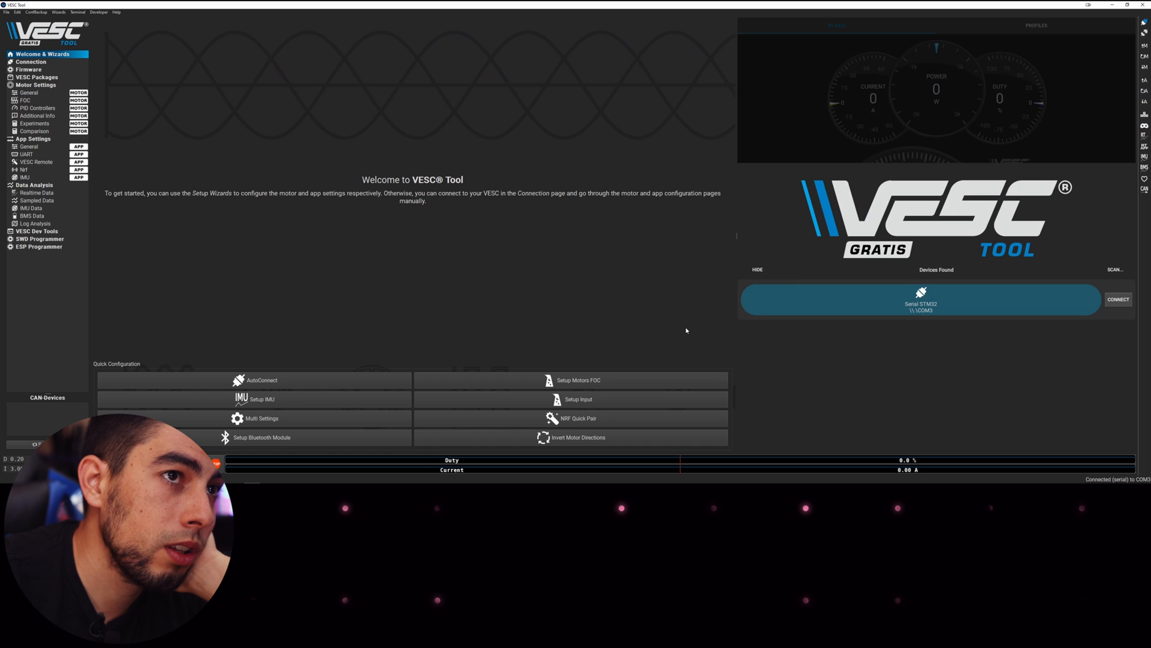
left_click(639, 266)
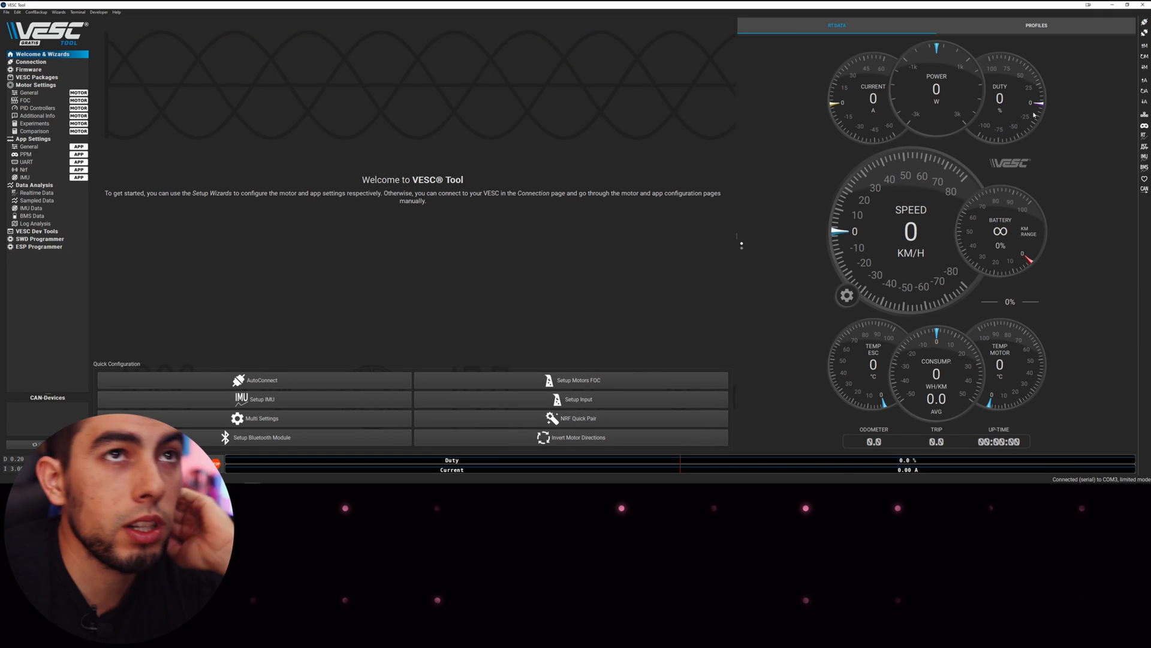
left_click(501, 379)
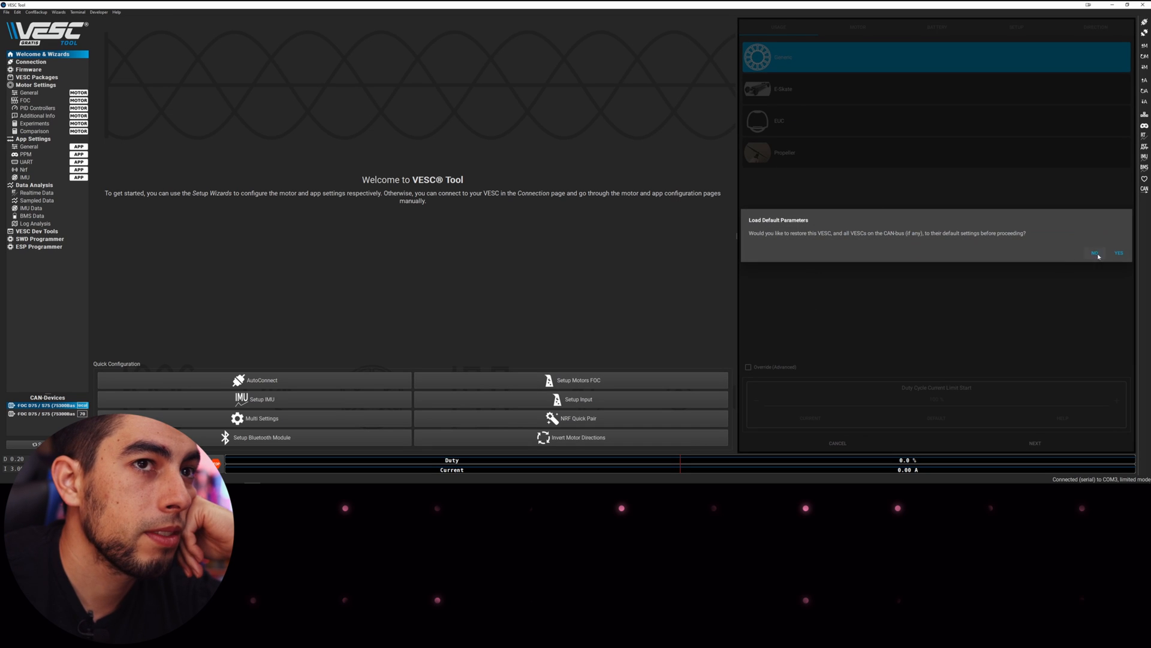
Decline default parameters and choose E-Skate usage and the motor type
left_click(1096, 253)
left_click(852, 89)
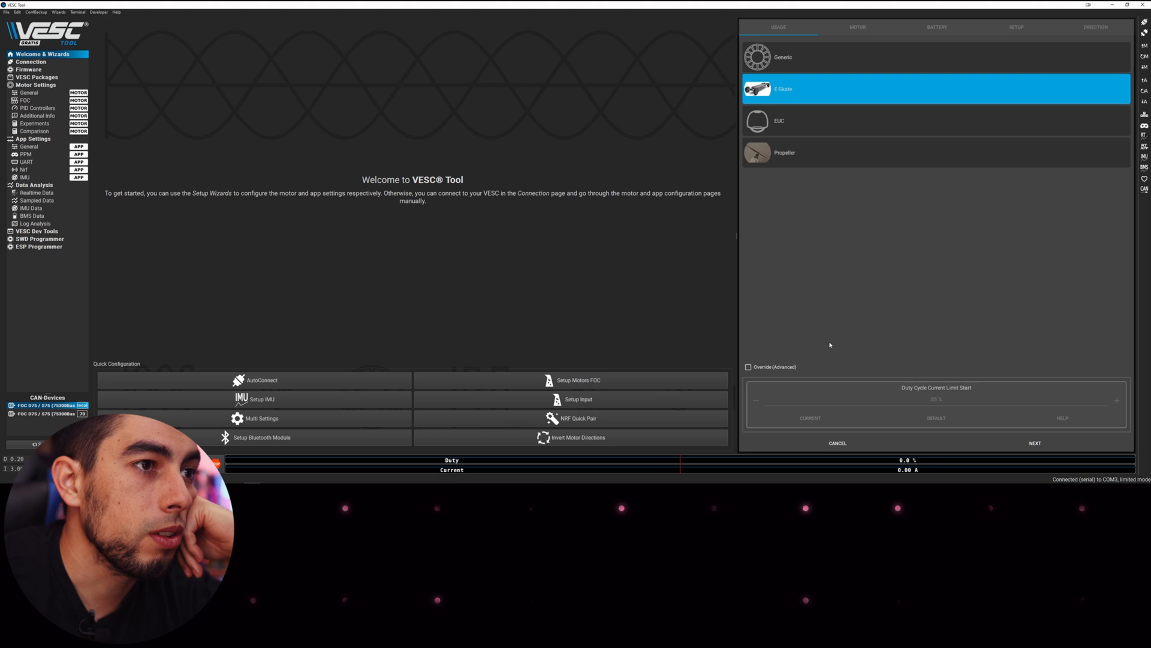
left_click(783, 367)
left_click(851, 57)
left_click(851, 89)
left_click(1035, 443)
left_click(852, 121)
left_click(1035, 443)
Set Battery Current Regen to -20 A and Battery Current Max to 50 A
left_click(1119, 263)
left_click(778, 380)
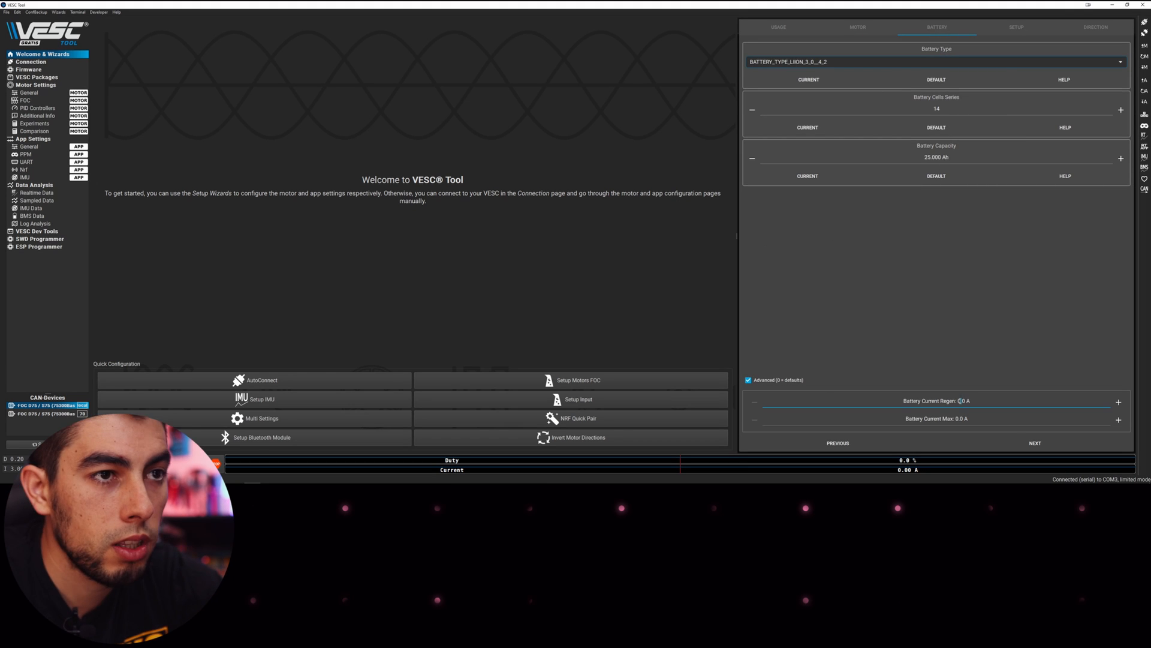
double_click(961, 400)
type("-20")
double_click(959, 419)
type("50")
Set motor pulley 16 and wheel pulley 68, then run FOC detection on all CAN motors
left_click(1011, 441)
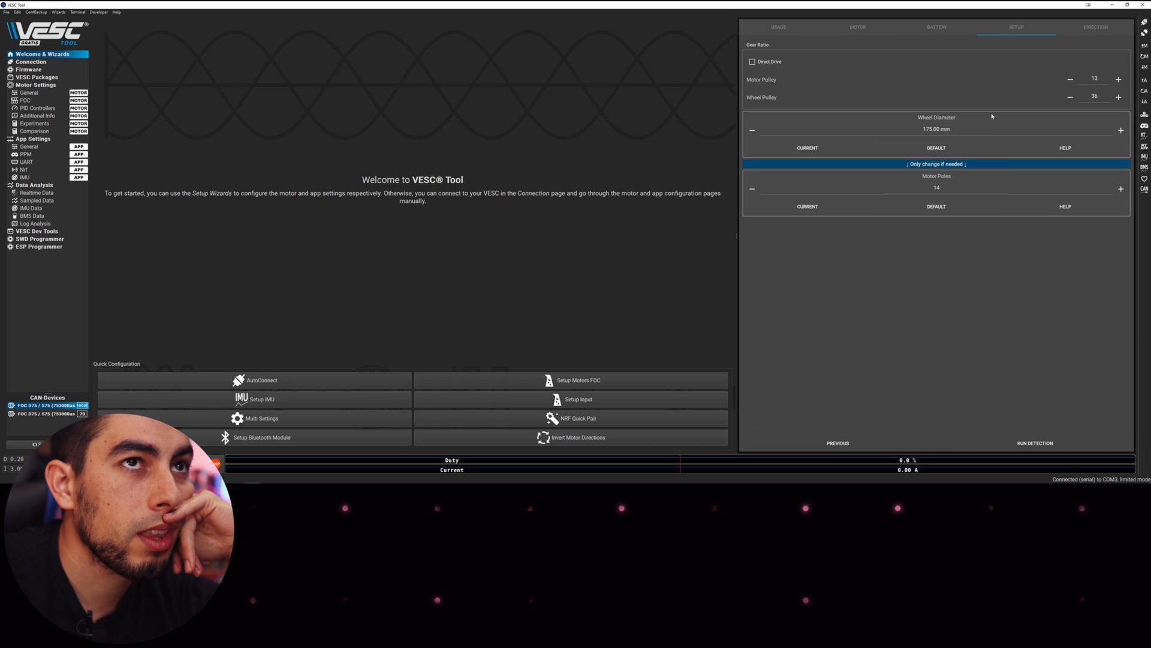
double_click(1094, 79)
type("16")
double_click(1095, 96)
type("68")
left_click(1035, 444)
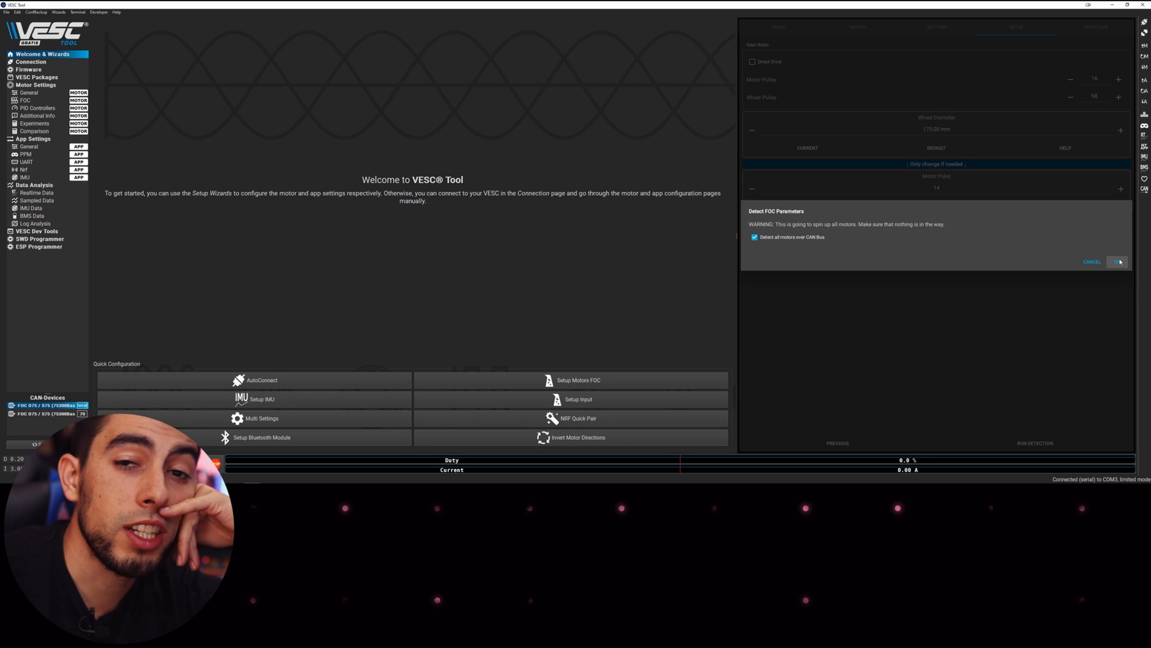
left_click(1119, 262)
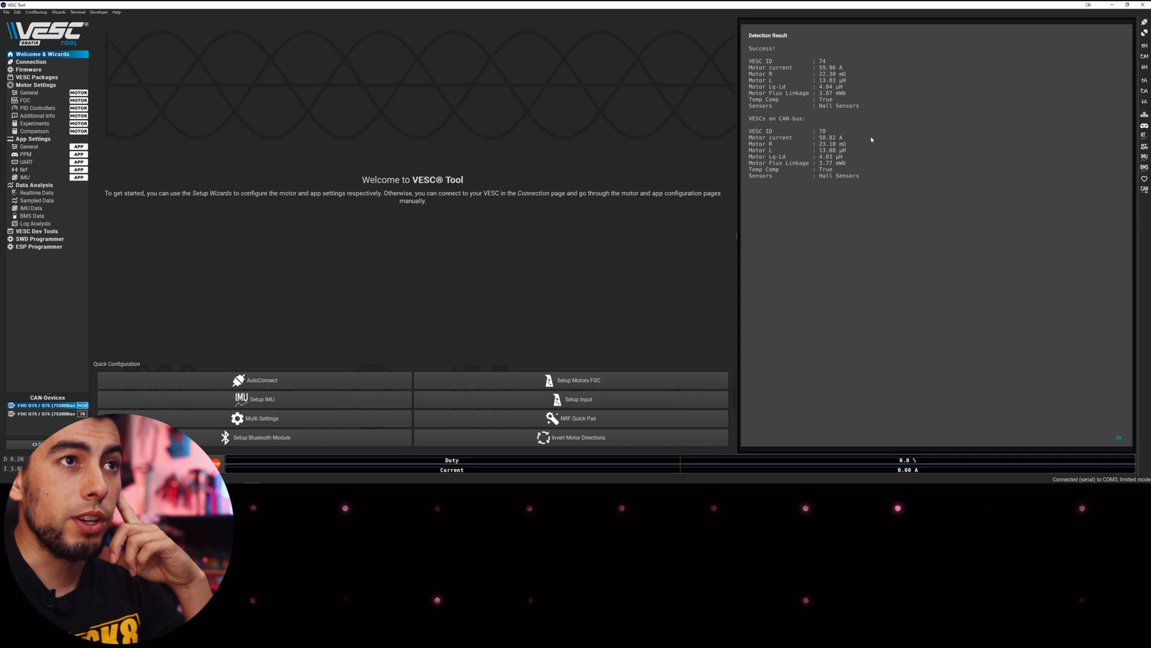
Accept detection results, spin VESC 74 and CAN VESC 70 forward to check direction, then finish
left_click(1119, 438)
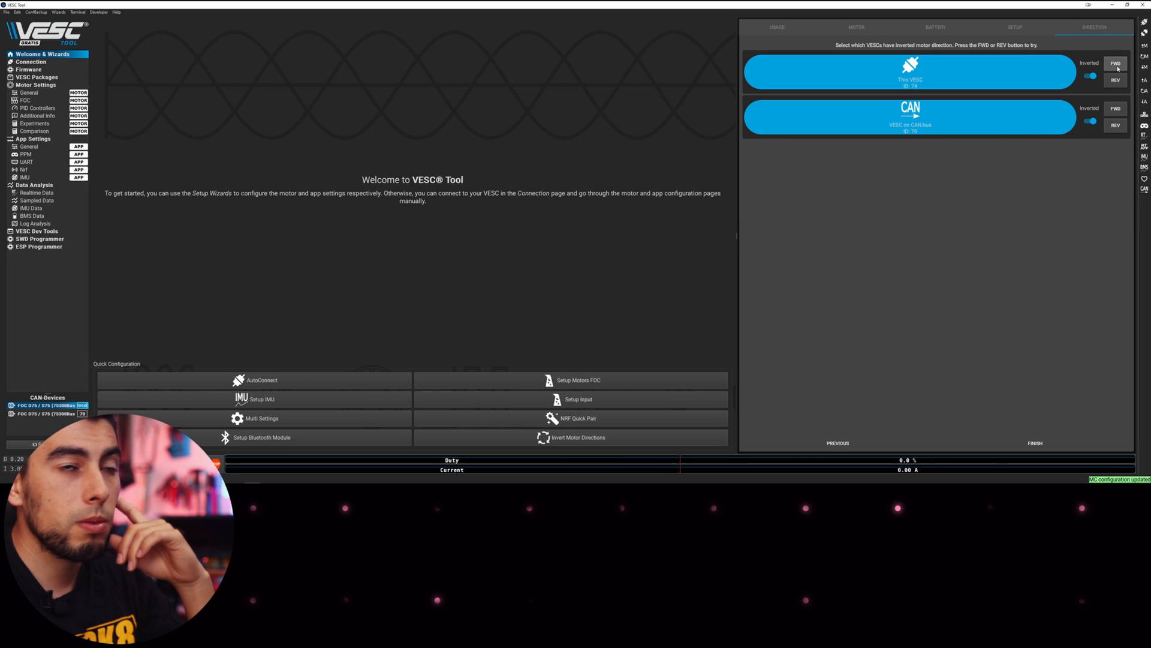
left_click(1119, 69)
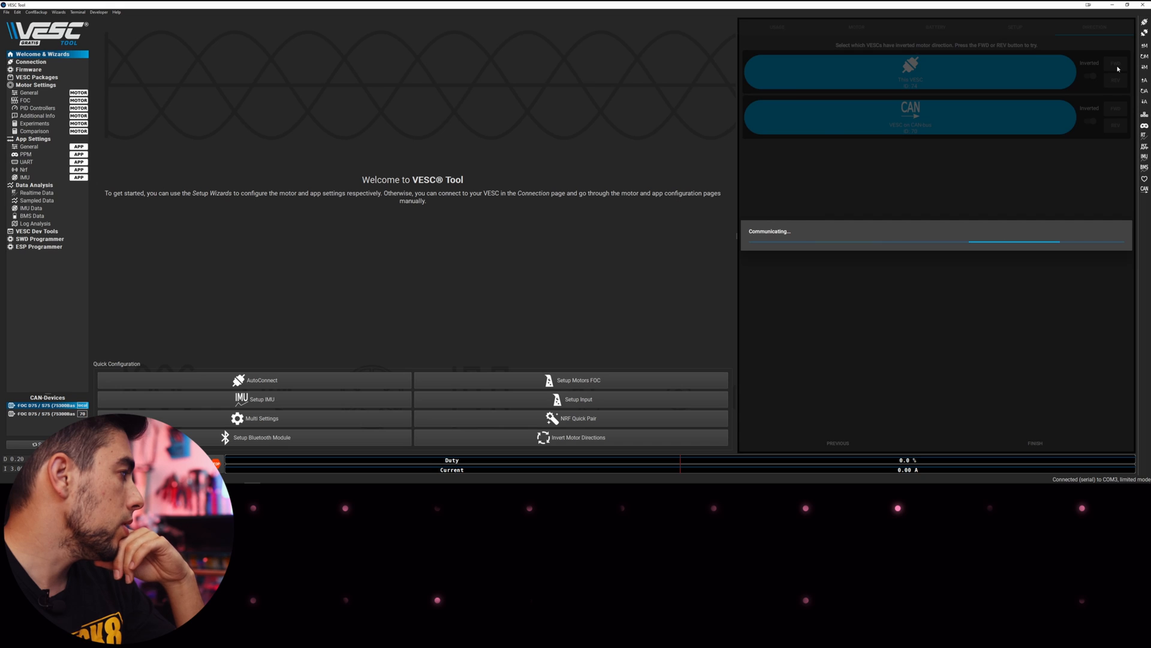
left_click(1117, 109)
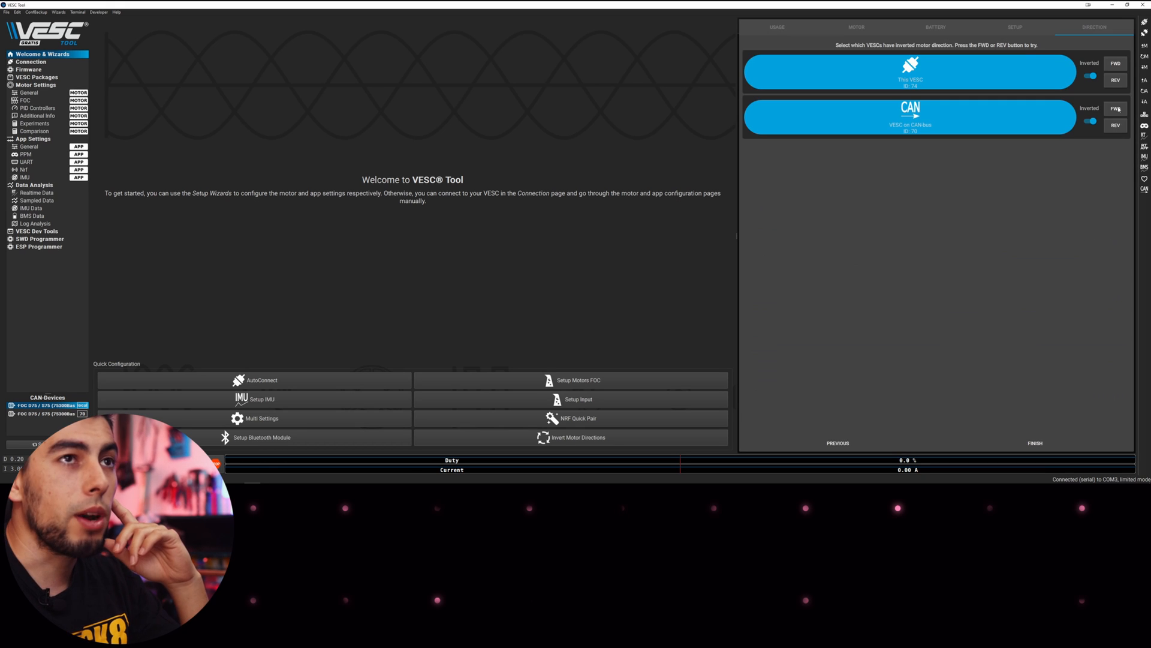
left_click(1031, 446)
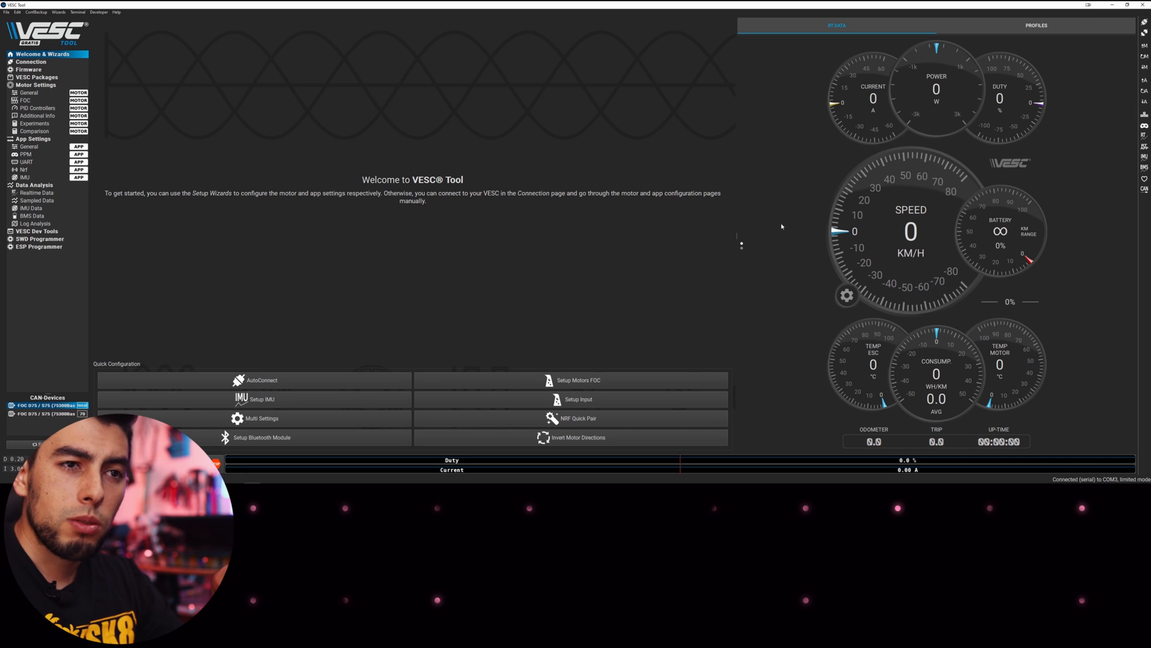
Enable realtime data, then in the input wizard pick This VESC (ID 74) and PPM input
left_click(1144, 136)
left_click(1144, 146)
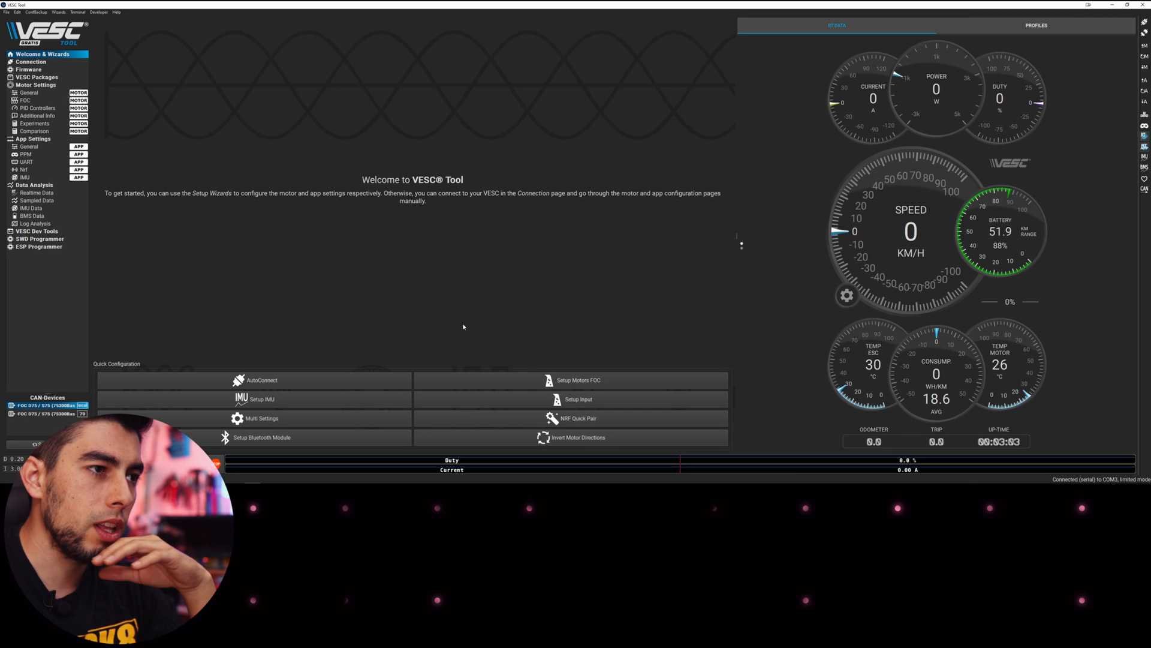
left_click(581, 400)
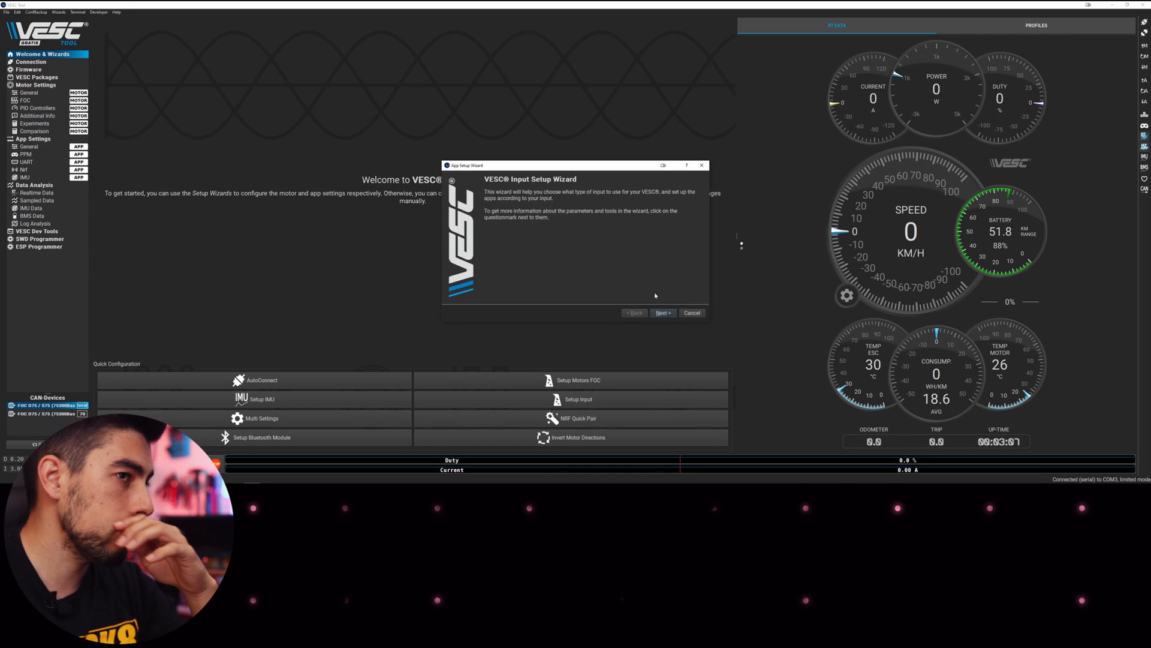
left_click(664, 313)
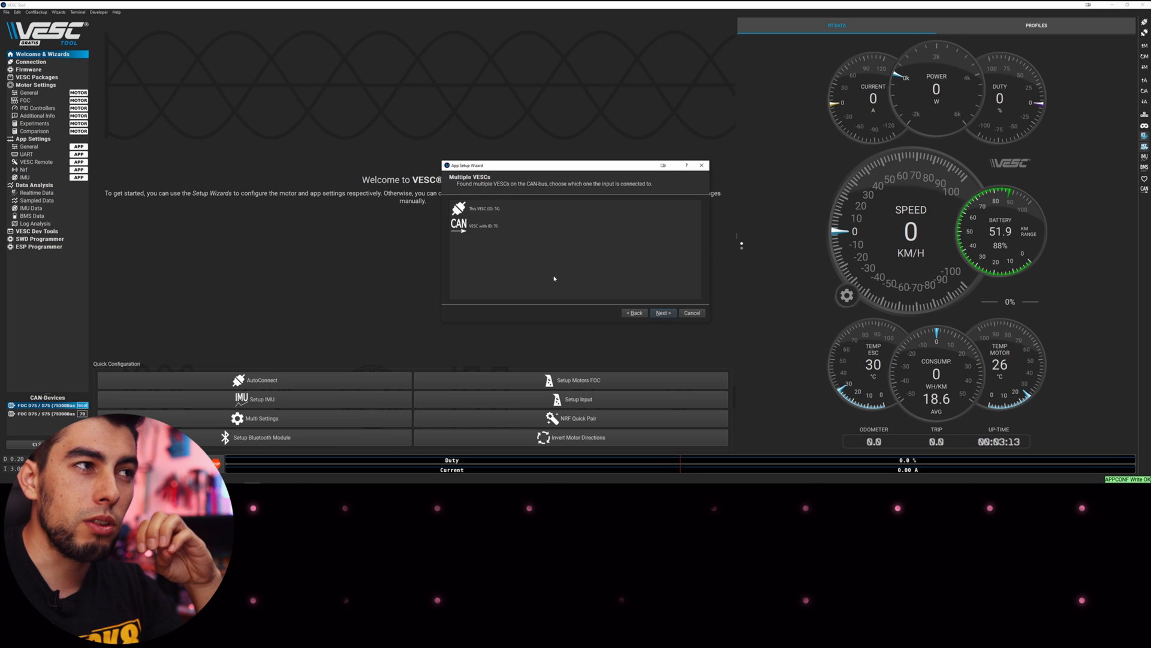
left_click(531, 213)
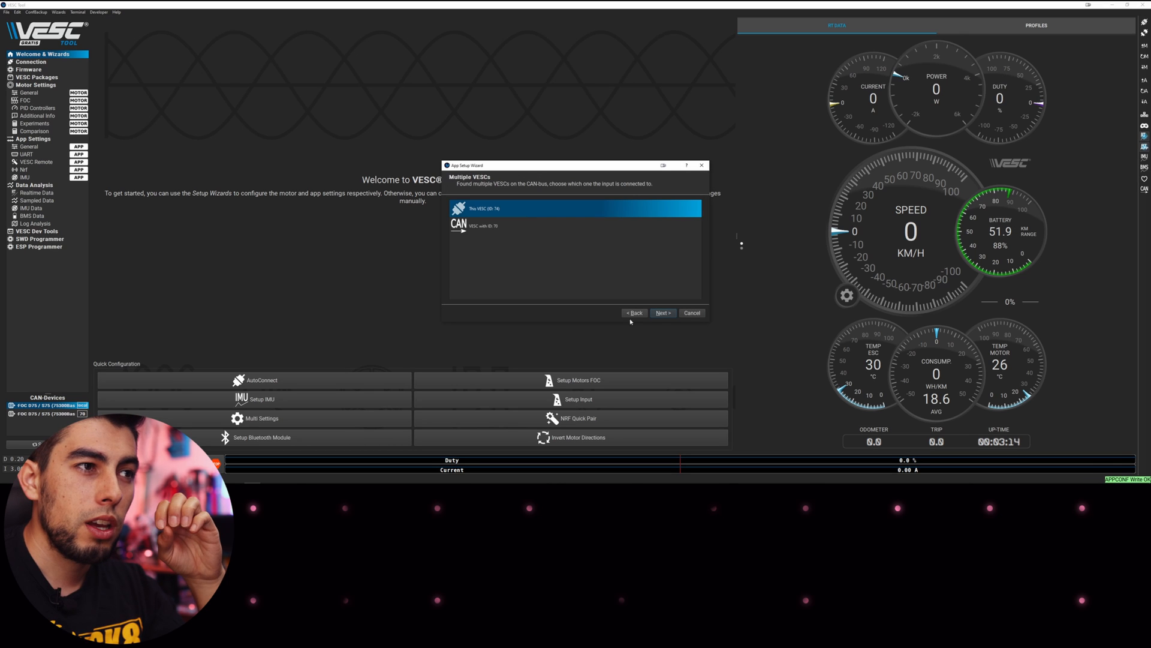
left_click(661, 313)
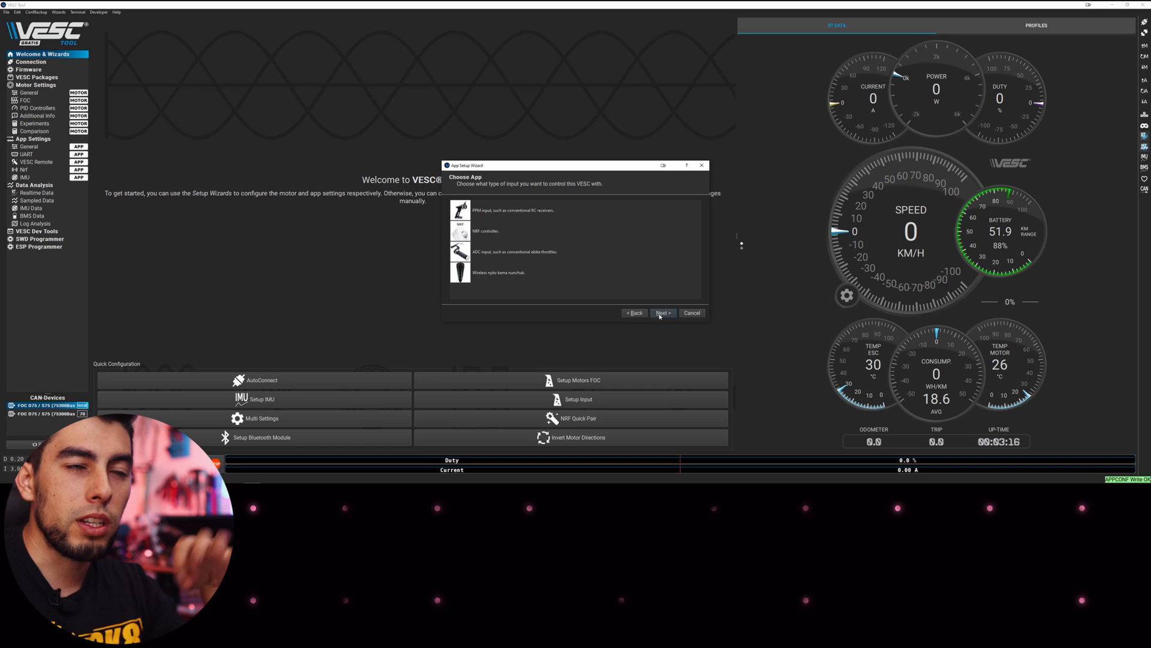
left_click(572, 215)
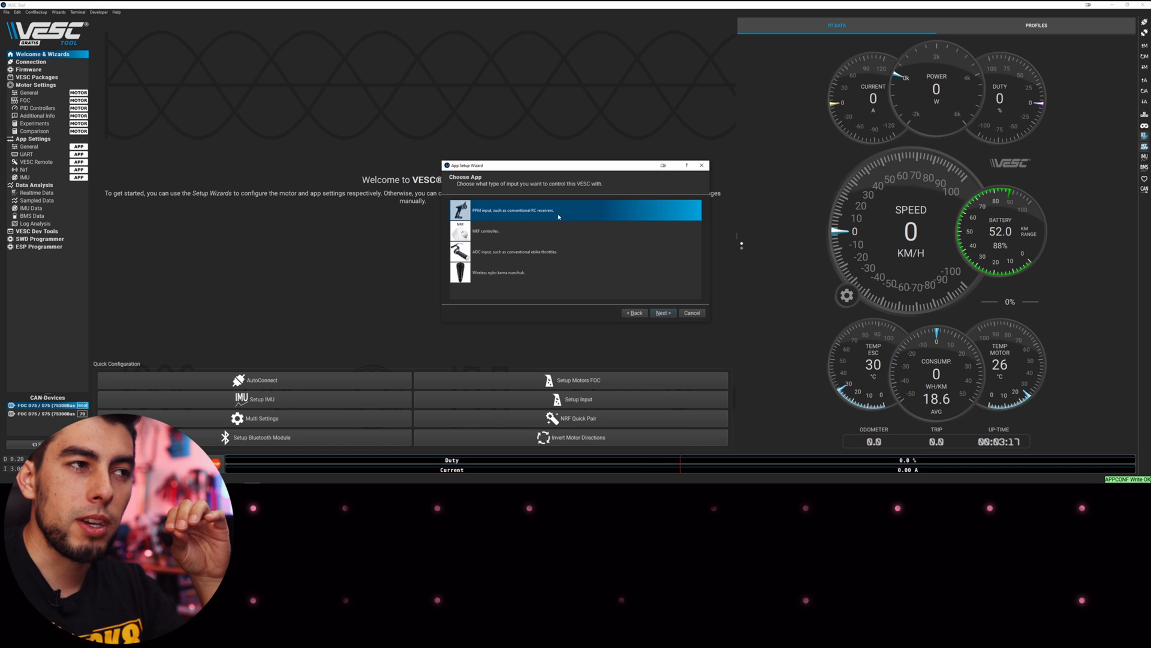
Apply the measured PPM pulse range 1.0630–1.9550 ms, centre 1.5040 ms, with 10 % deadband
left_click(664, 314)
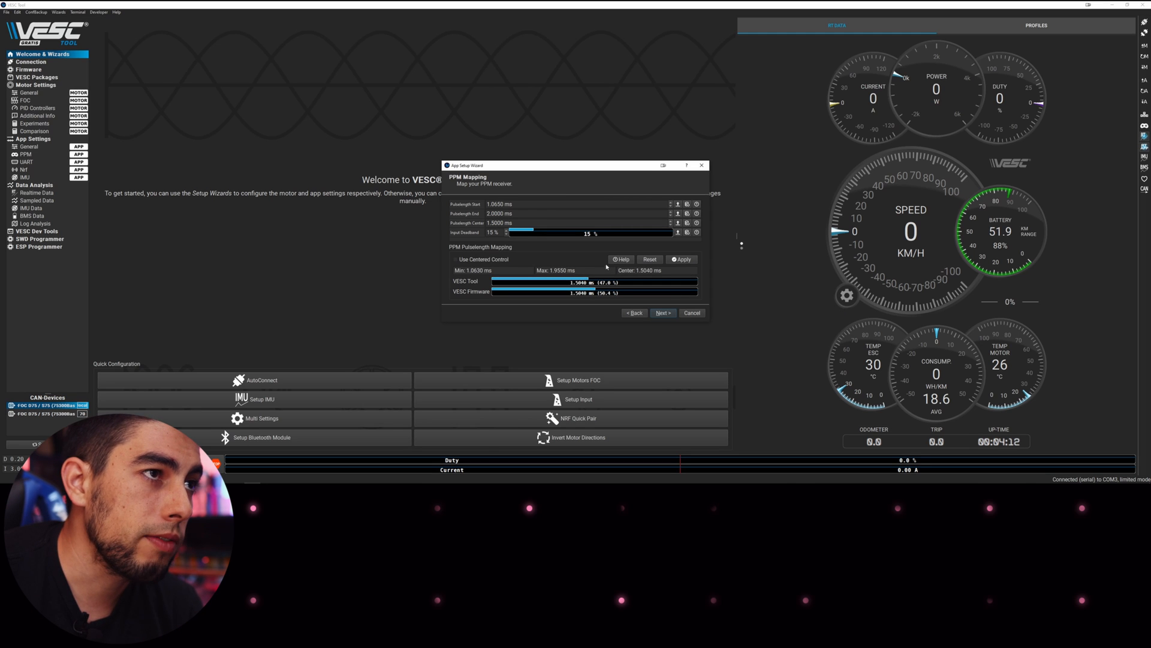
left_click(689, 263)
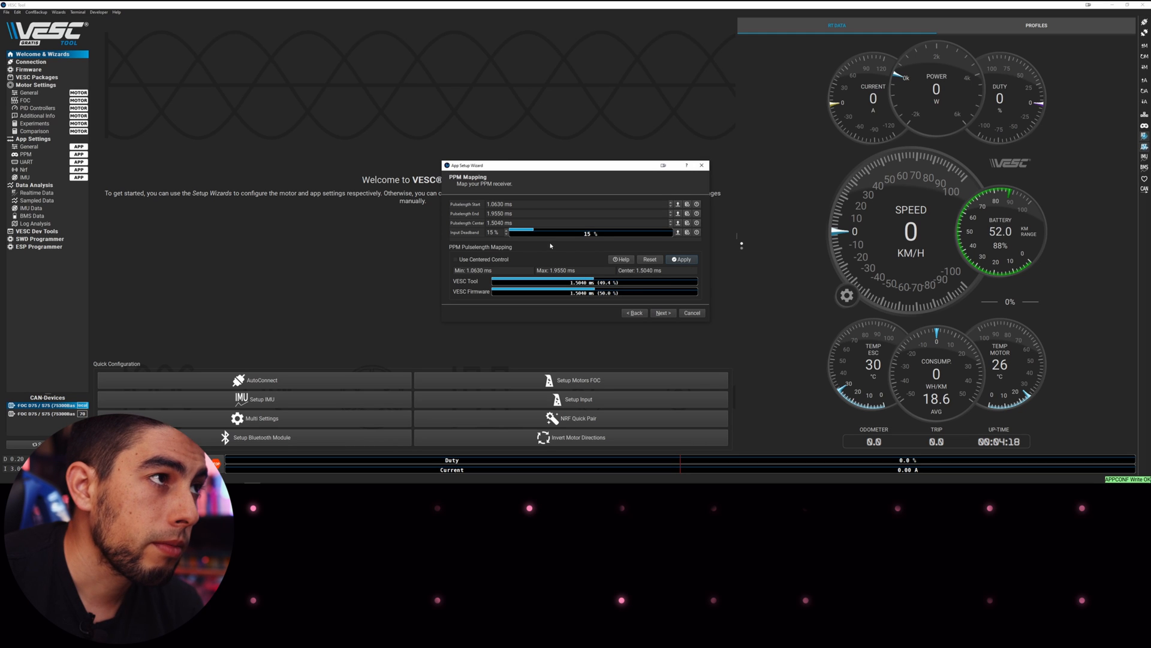
scroll(507, 236, "down", 3)
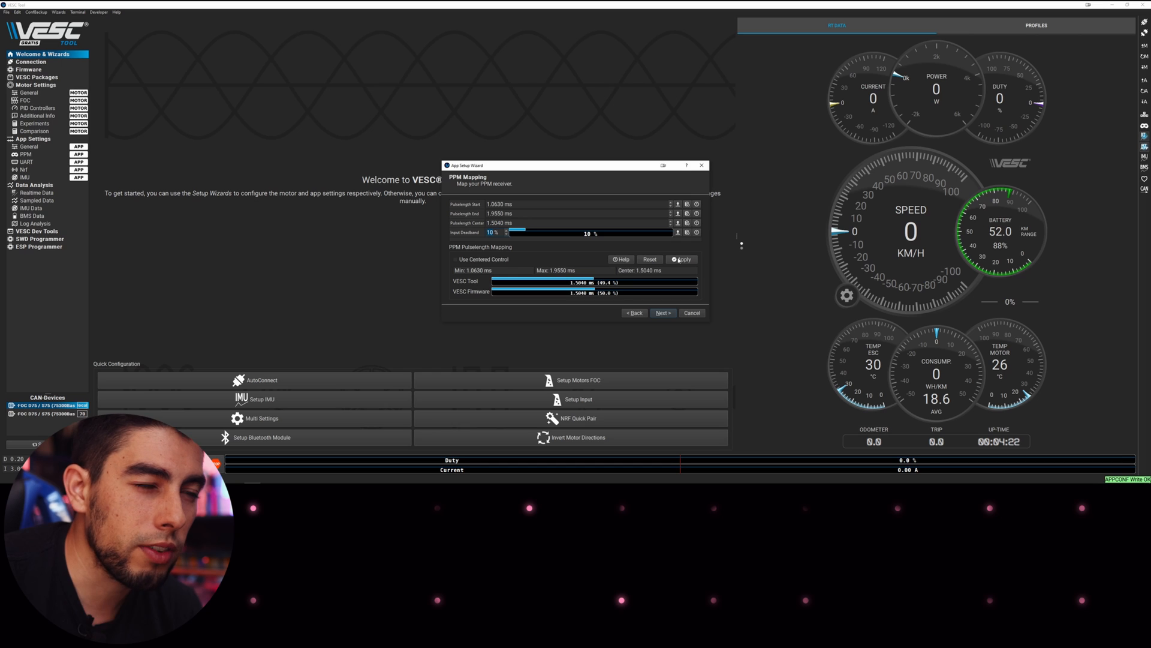
Set the PPM control type to Current
left_click(660, 313)
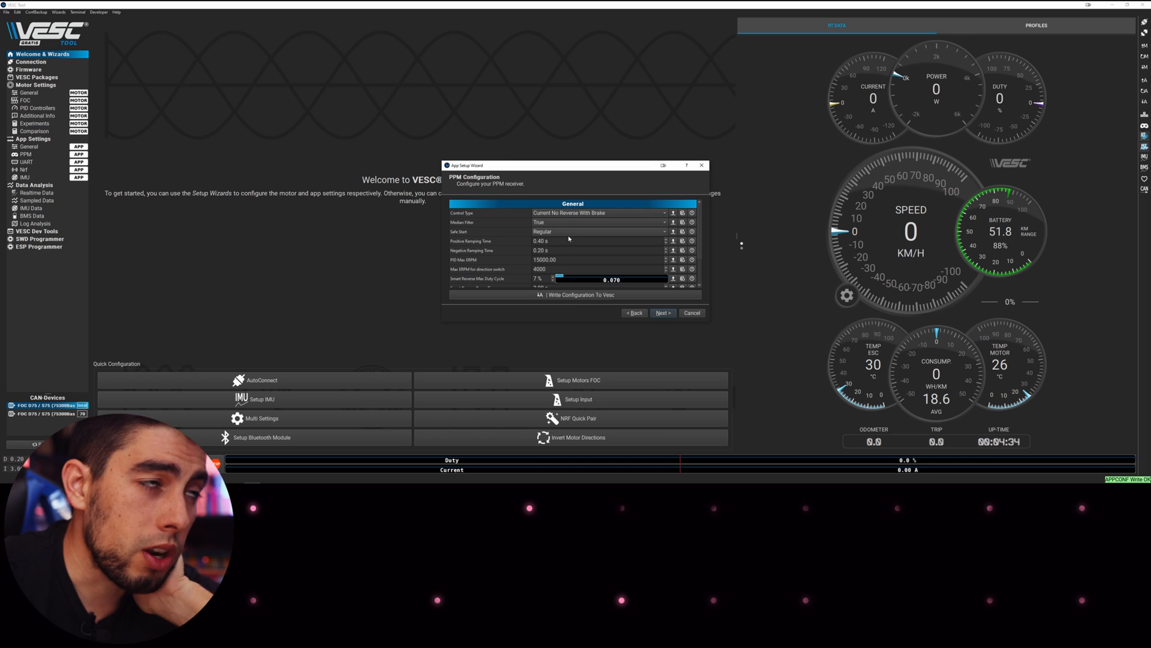
left_click(599, 213)
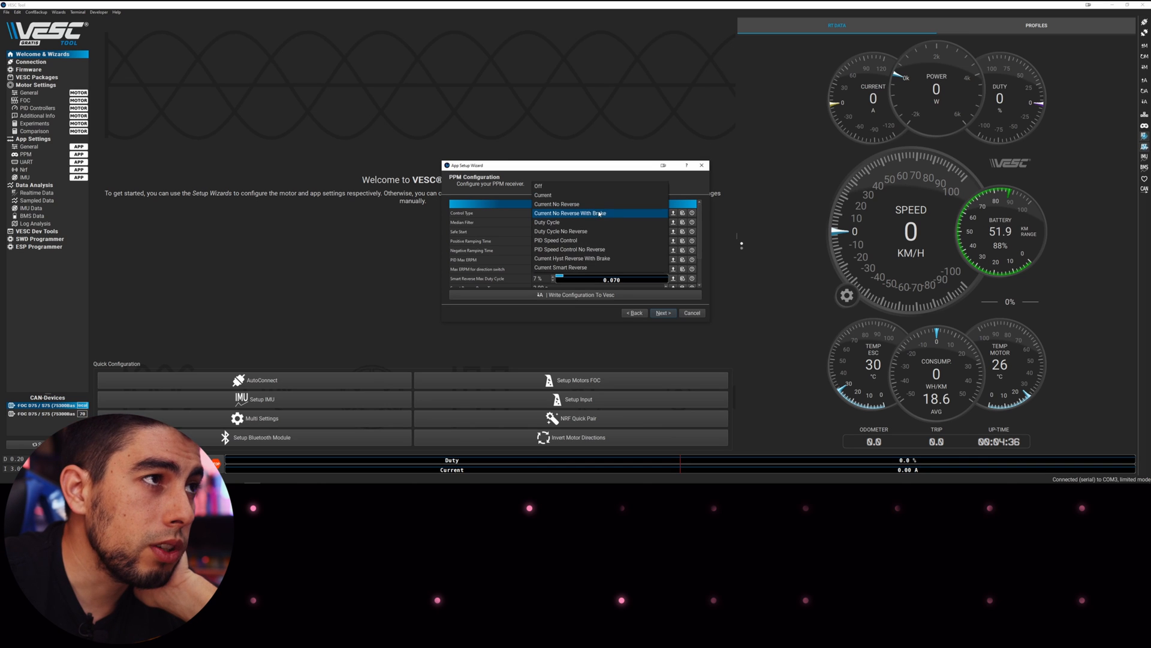
left_click(576, 195)
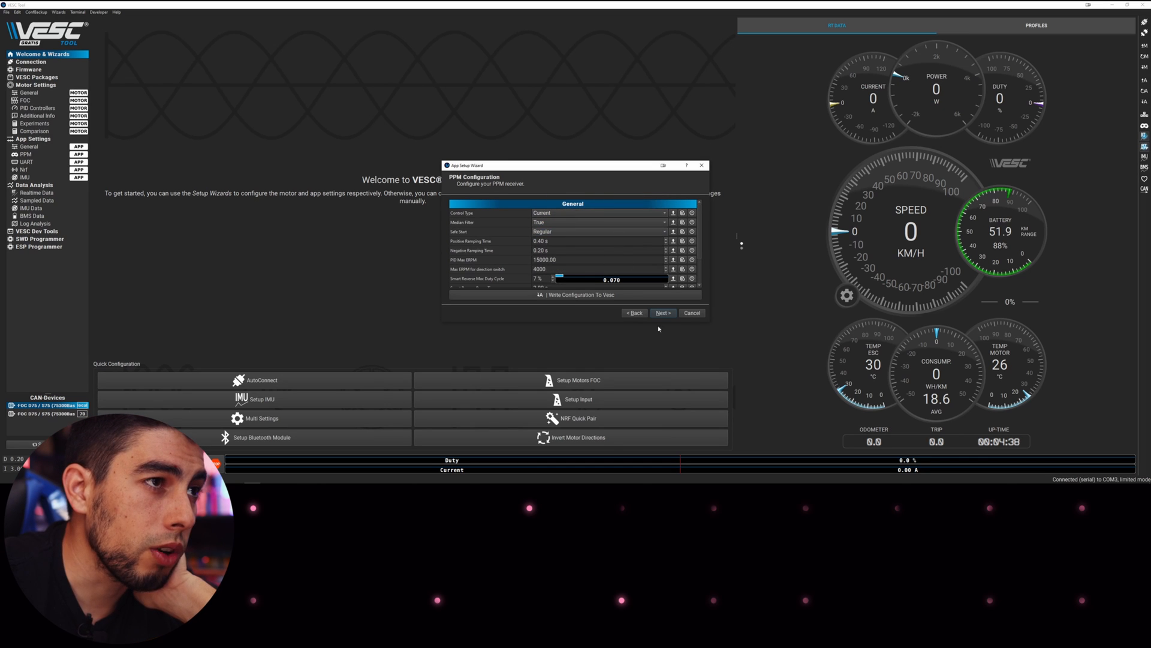
left_click_drag(689, 322, 689, 413)
left_click(621, 214)
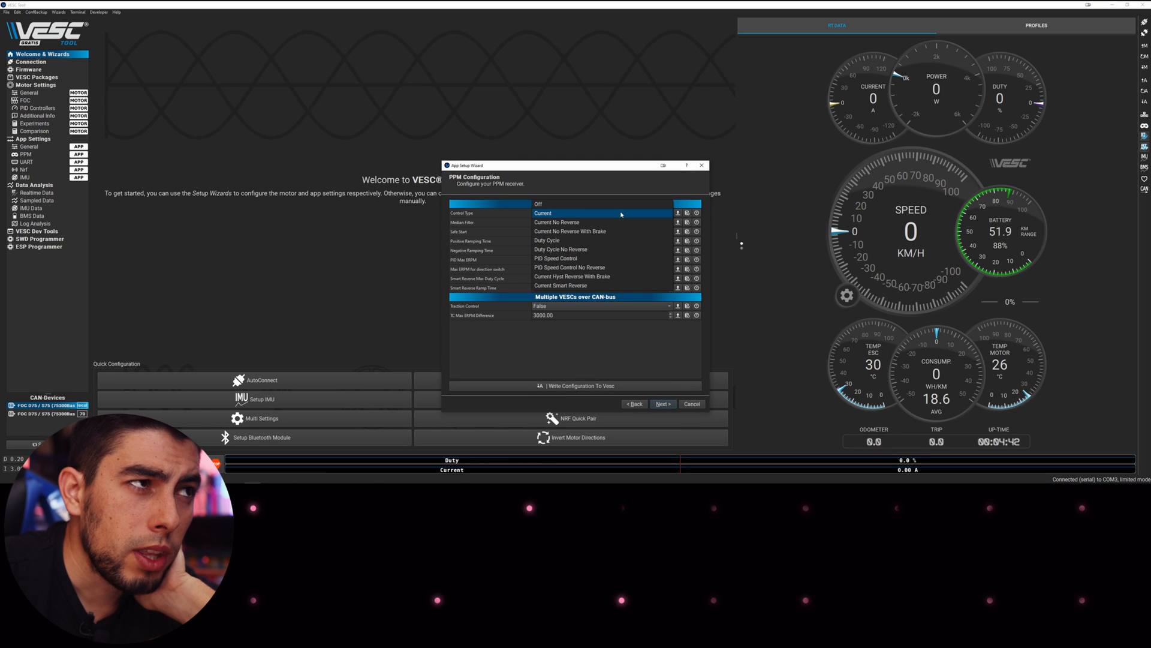
left_click(588, 285)
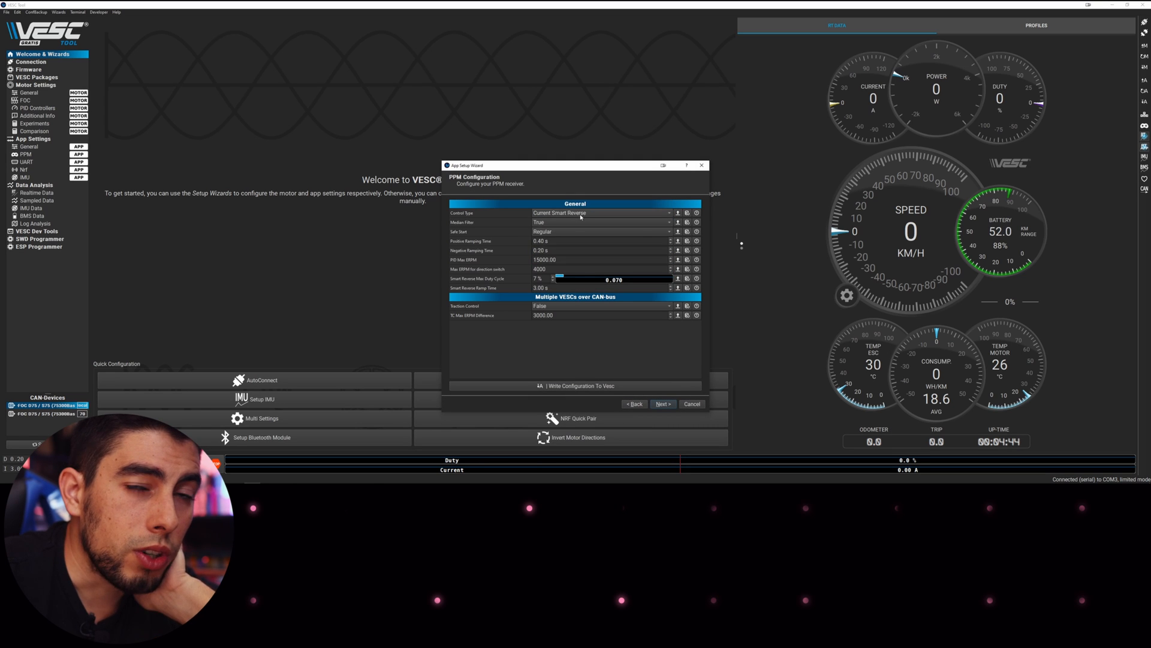
left_click(637, 213)
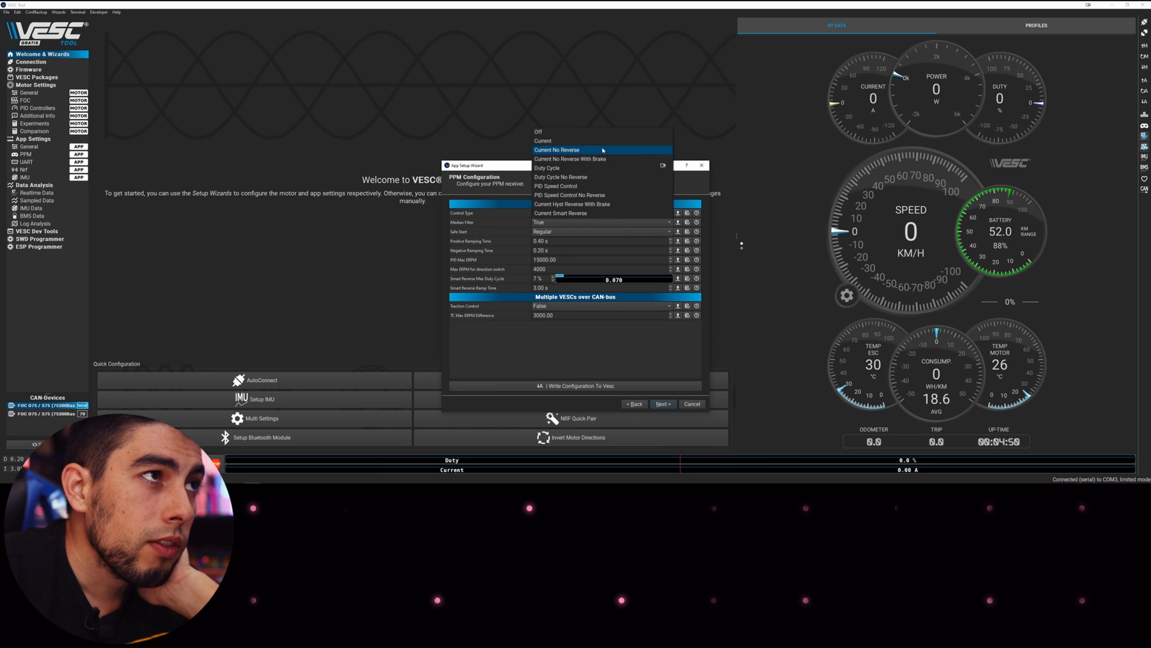
left_click(549, 141)
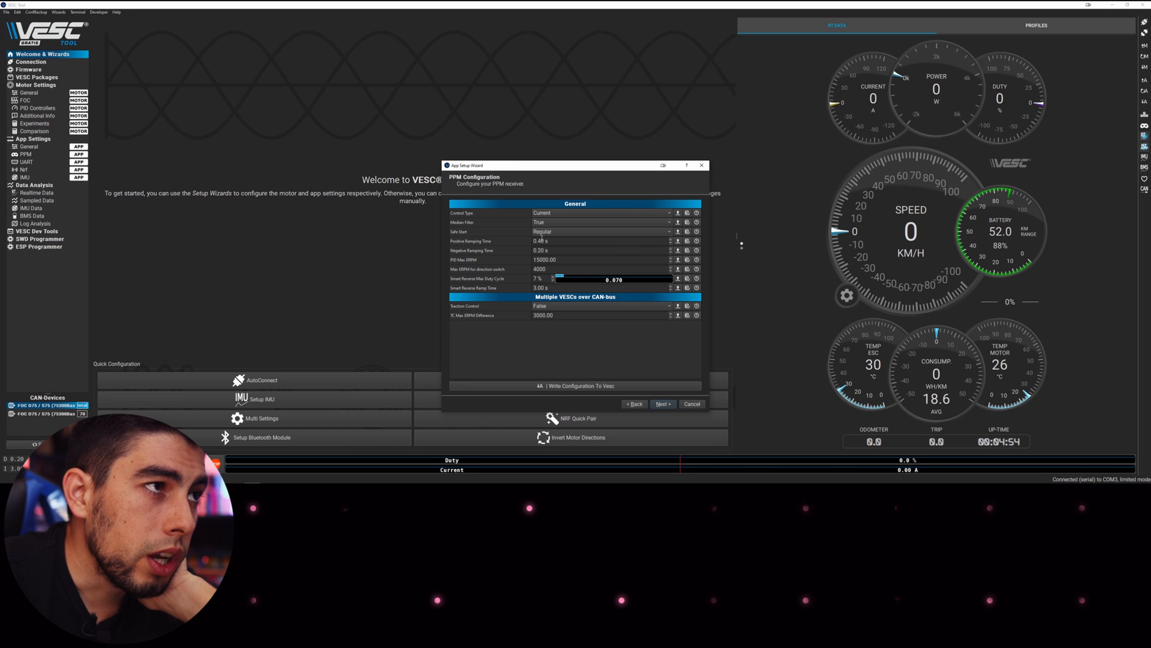
Set positive ramping time to 0.20 s, write the configuration to the VESC, and finish
key("BackSpace")
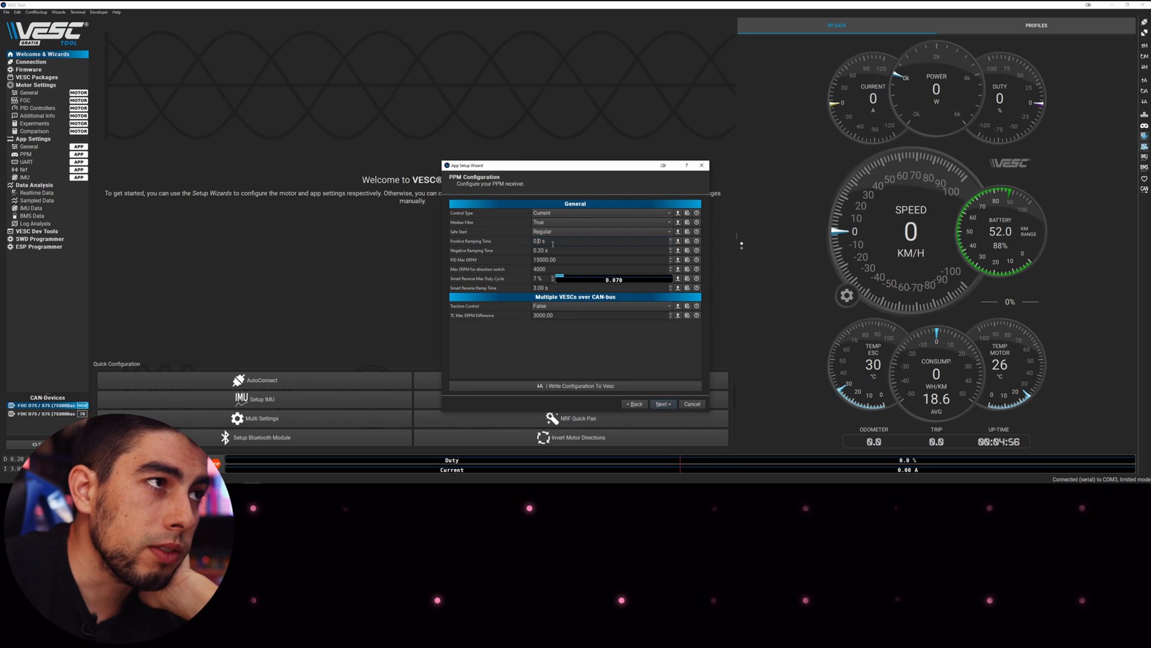
type("2")
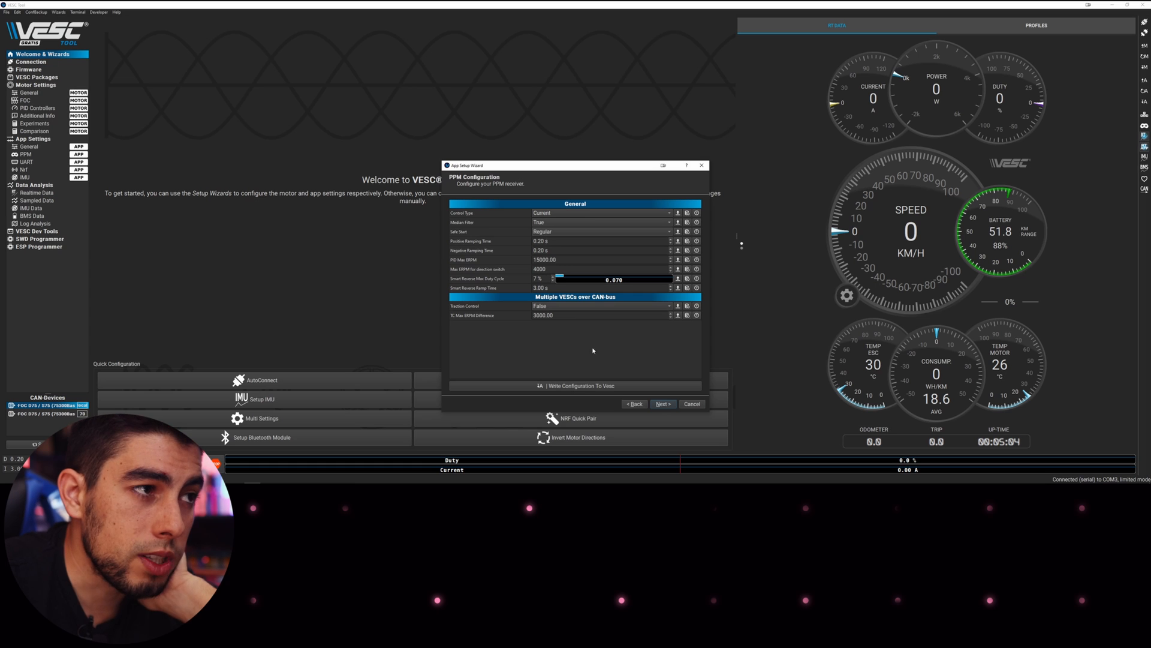
left_click(588, 386)
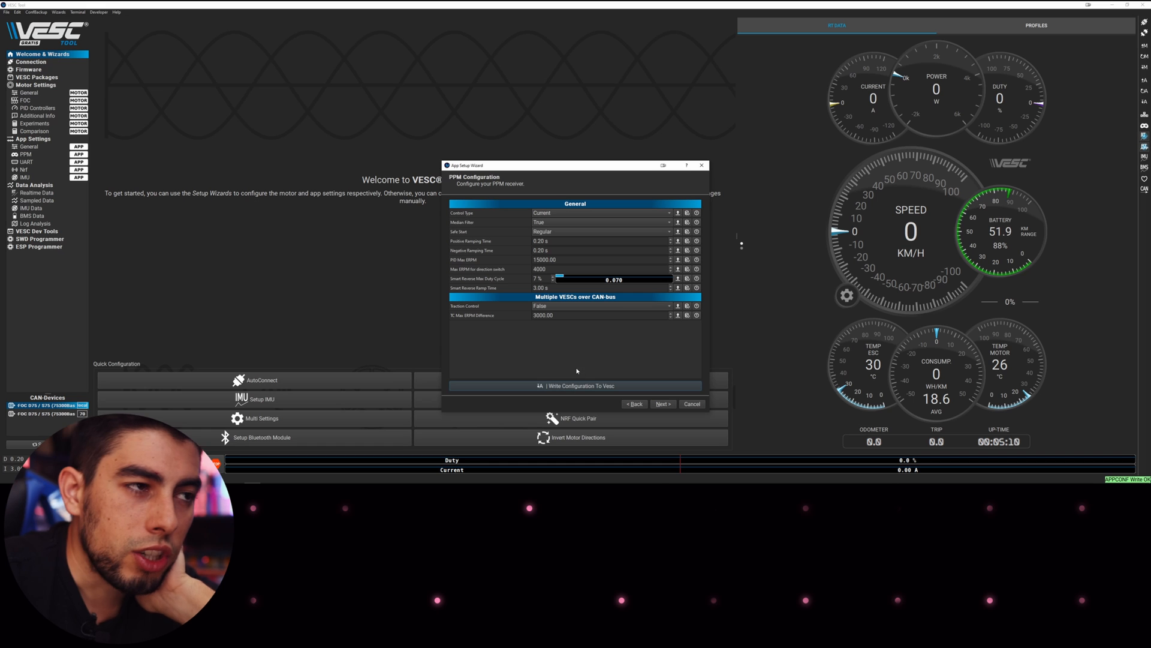
left_click(663, 405)
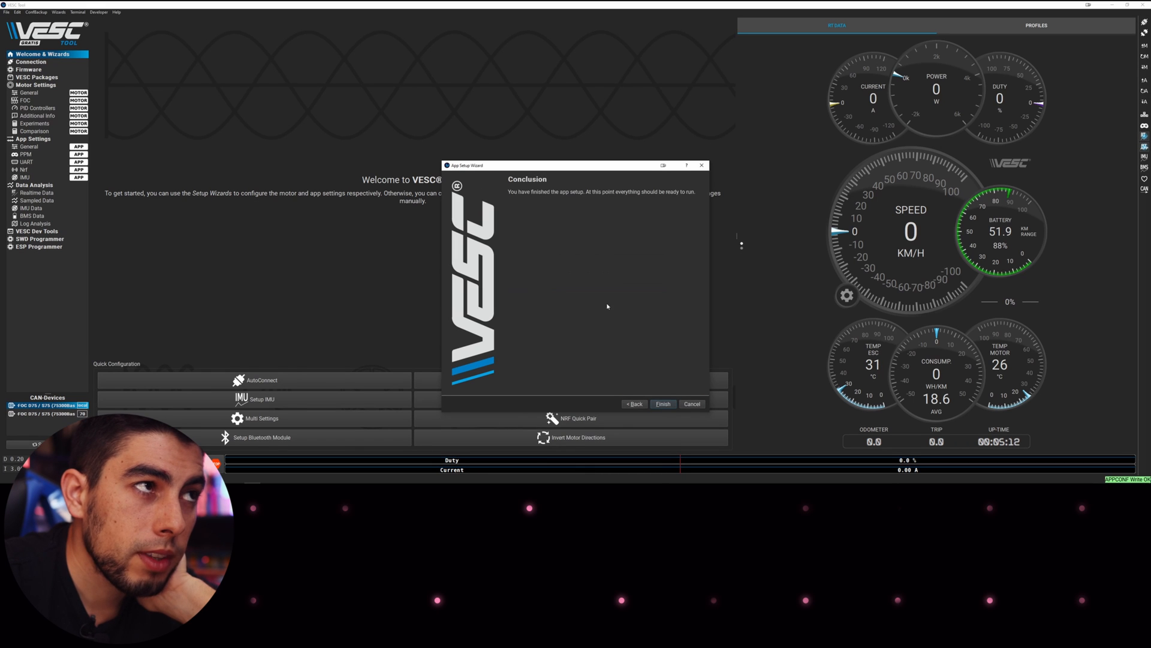
left_click(663, 404)
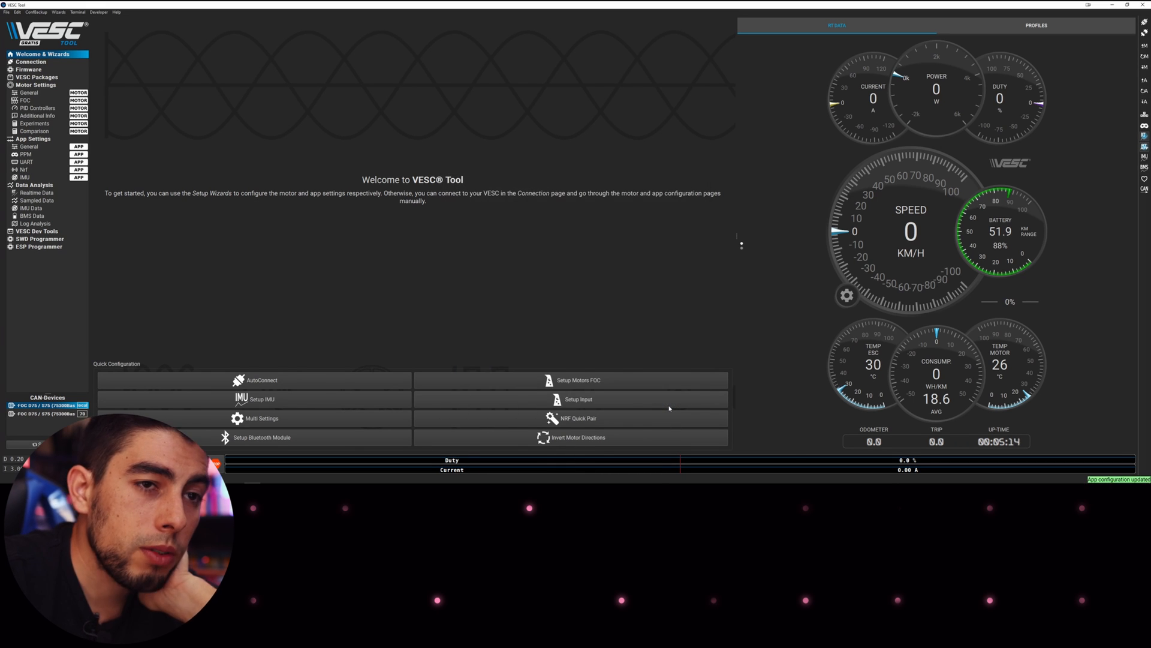
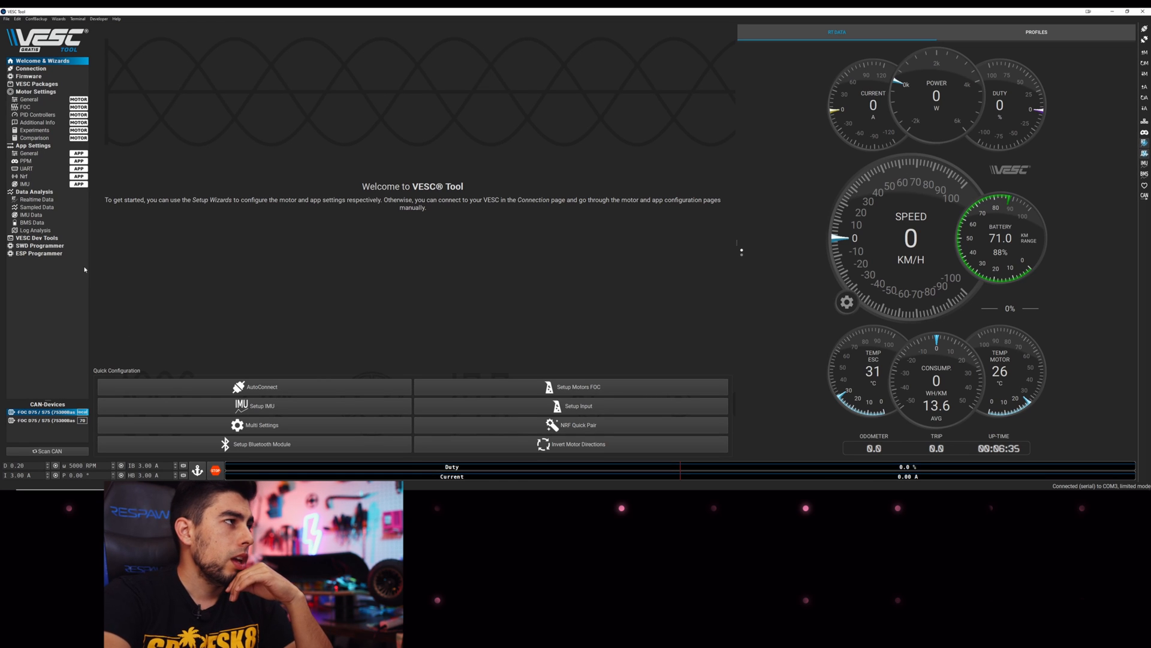
Enter 100 A as Motor Current Max and -100 A as Motor Current Max Brake
left_click(30, 99)
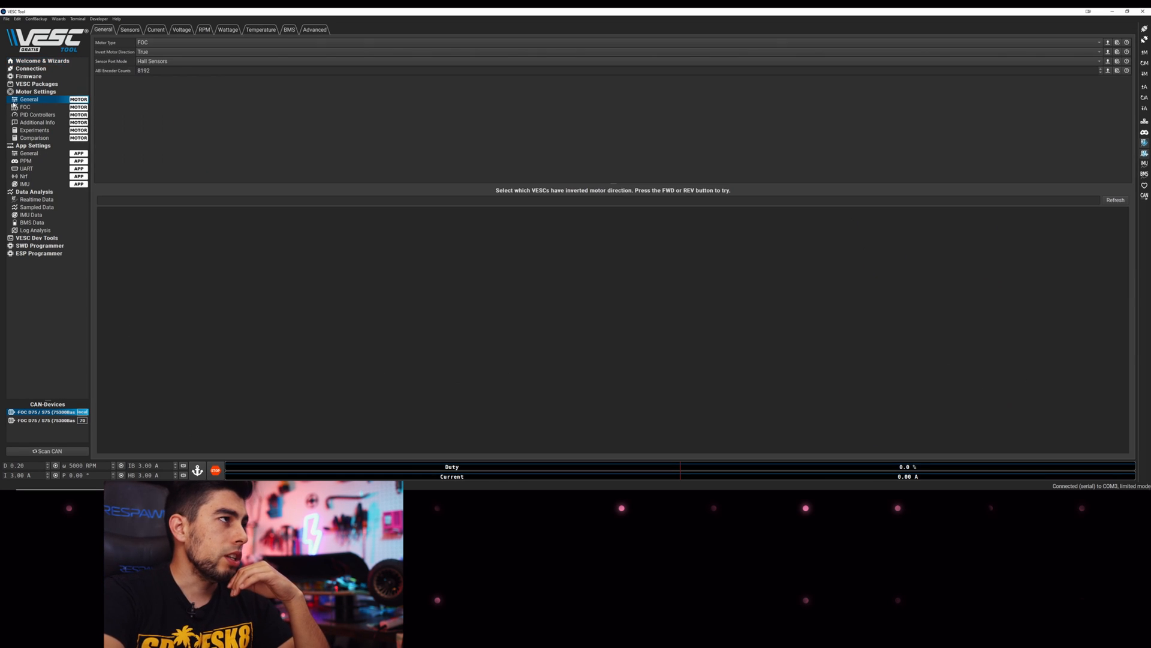
left_click(135, 30)
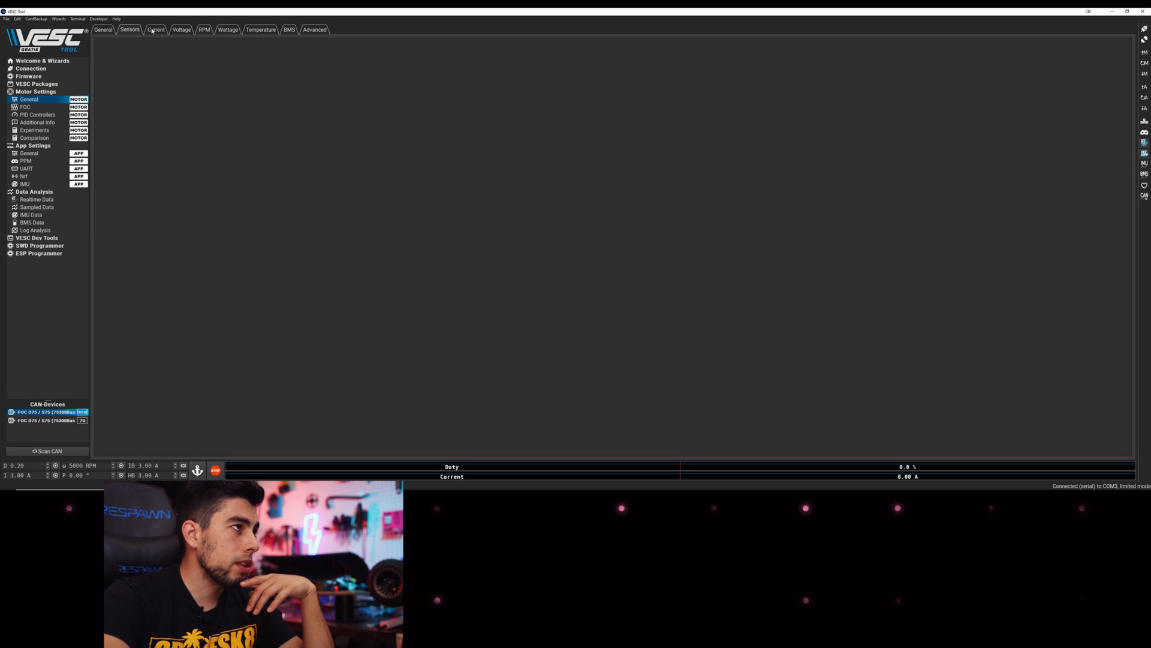
left_click(156, 31)
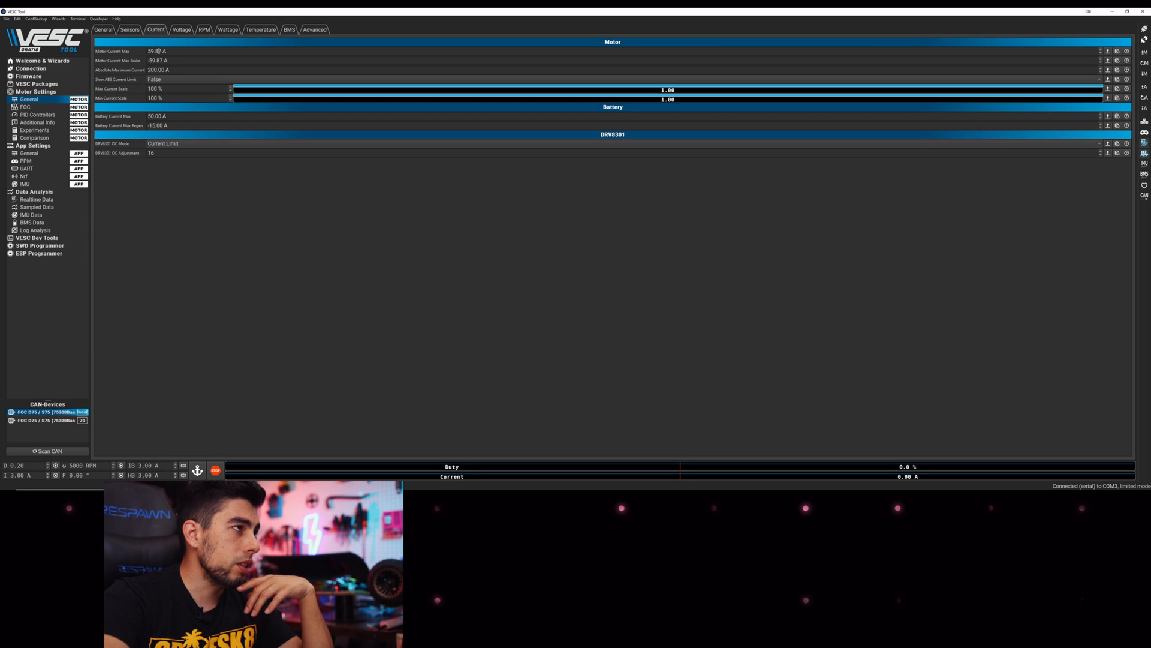
left_click_drag(158, 51, 141, 51)
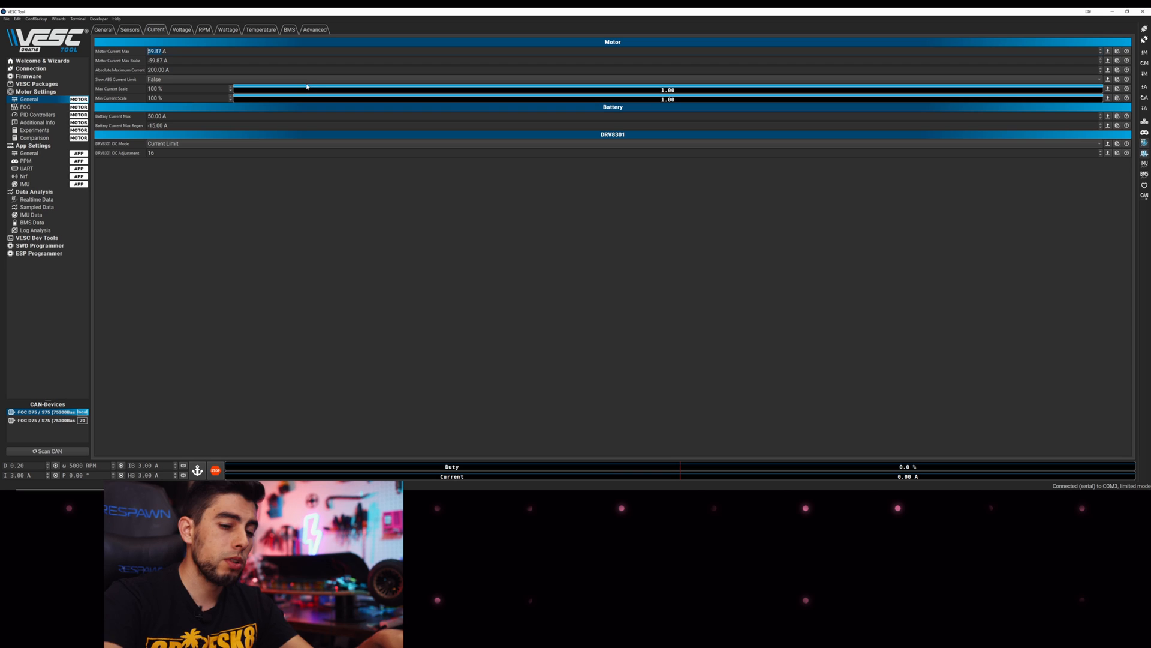
type("100")
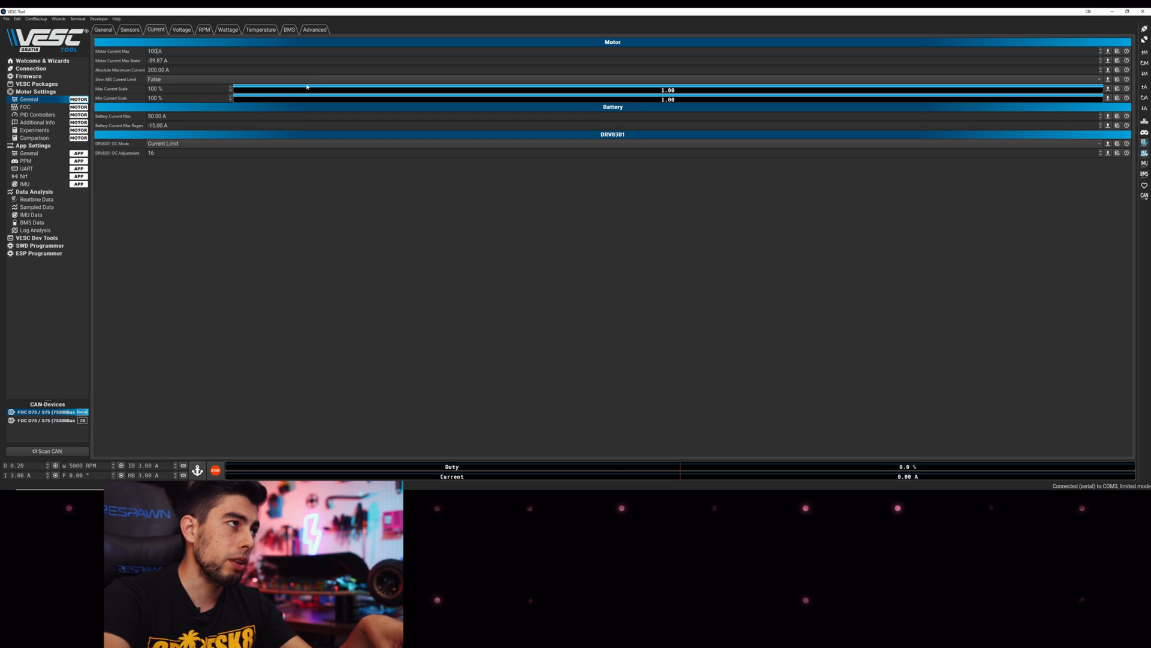
left_click_drag(163, 61, 148, 61)
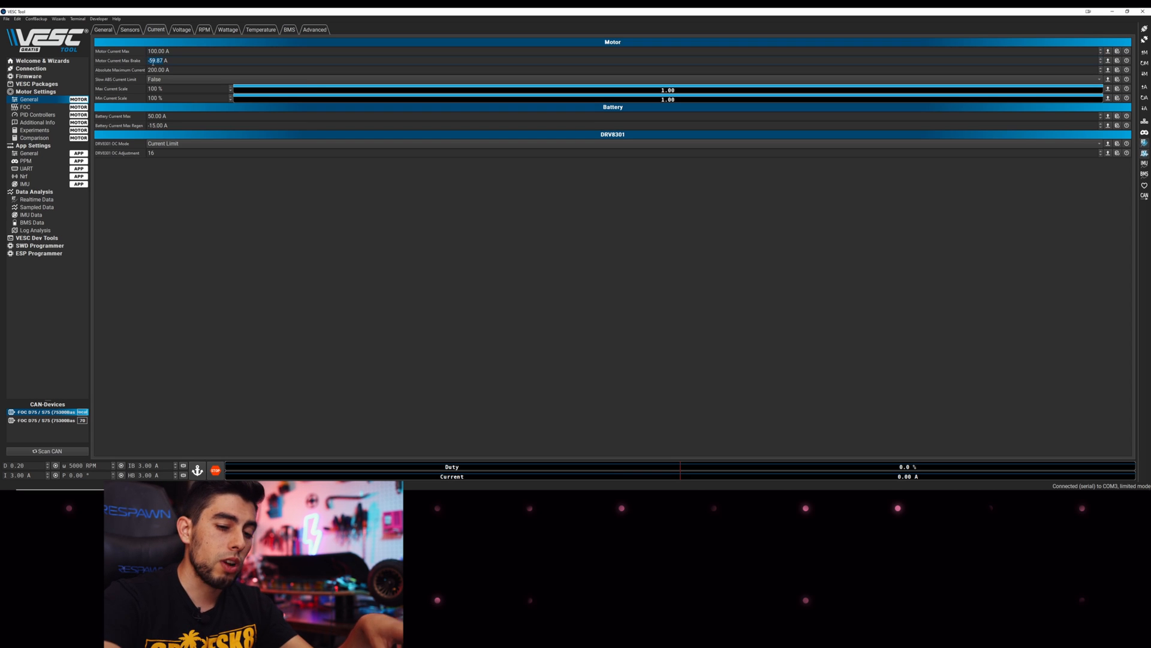
type("100")
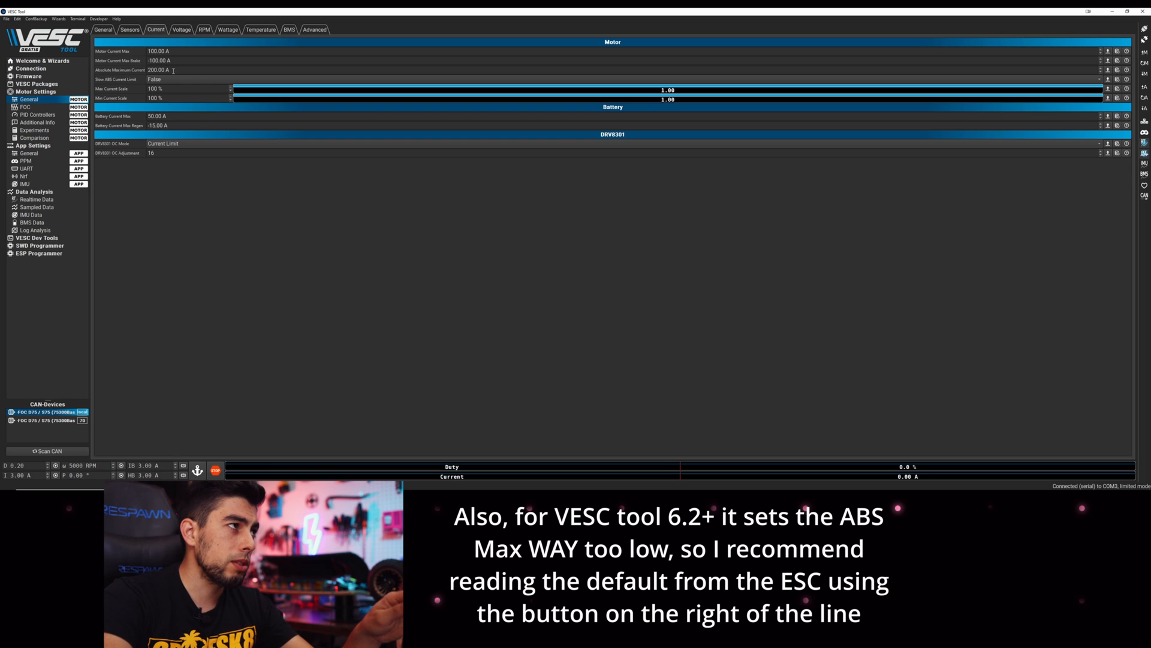
Set Slow ABS Current Limit to True
left_click(161, 80)
left_click(168, 87)
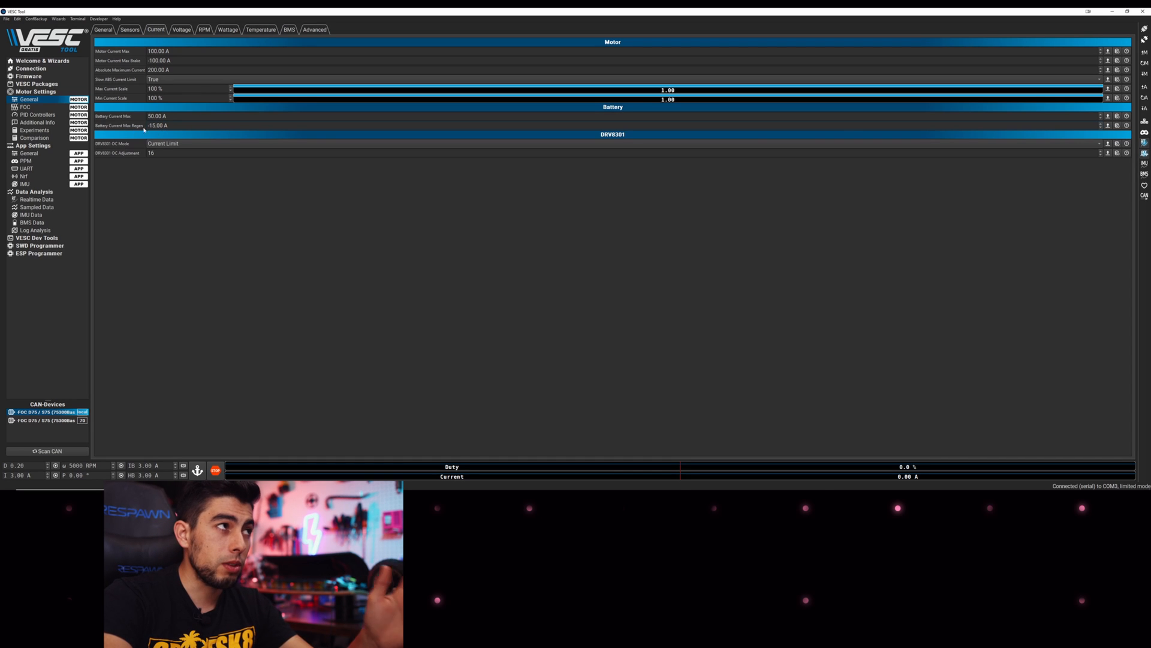
left_click(182, 29)
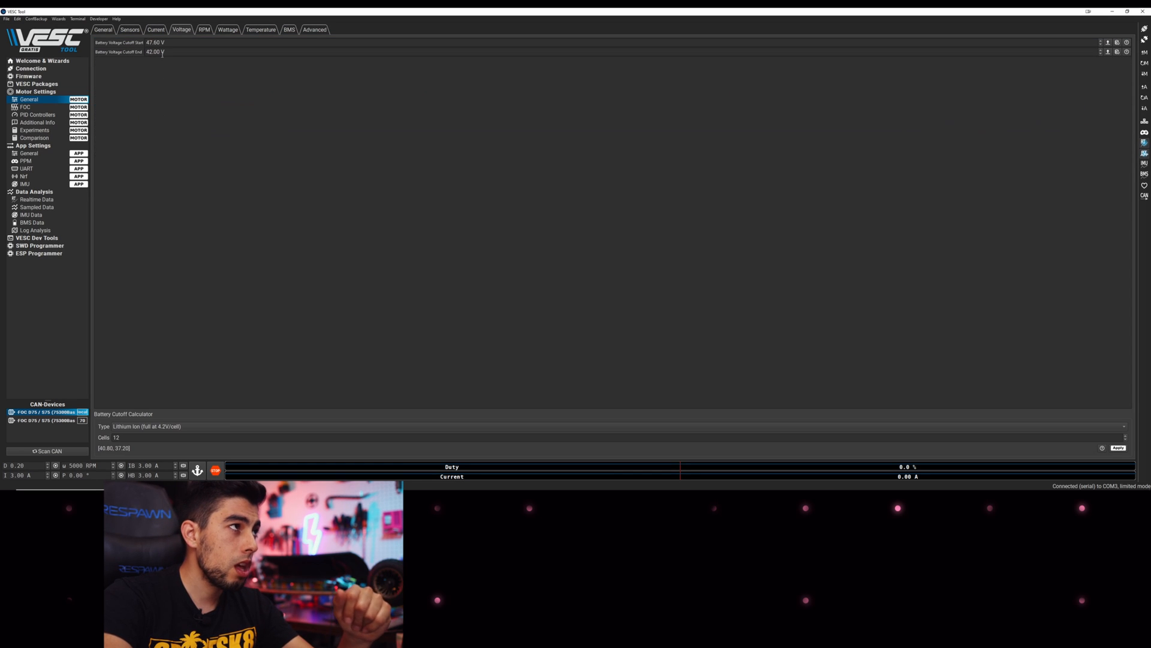
Change Battery Voltage Cutoff Start from 47.60 V to 44.80 V, leaving the end at 42.00 V
left_click_drag(161, 43, 144, 43)
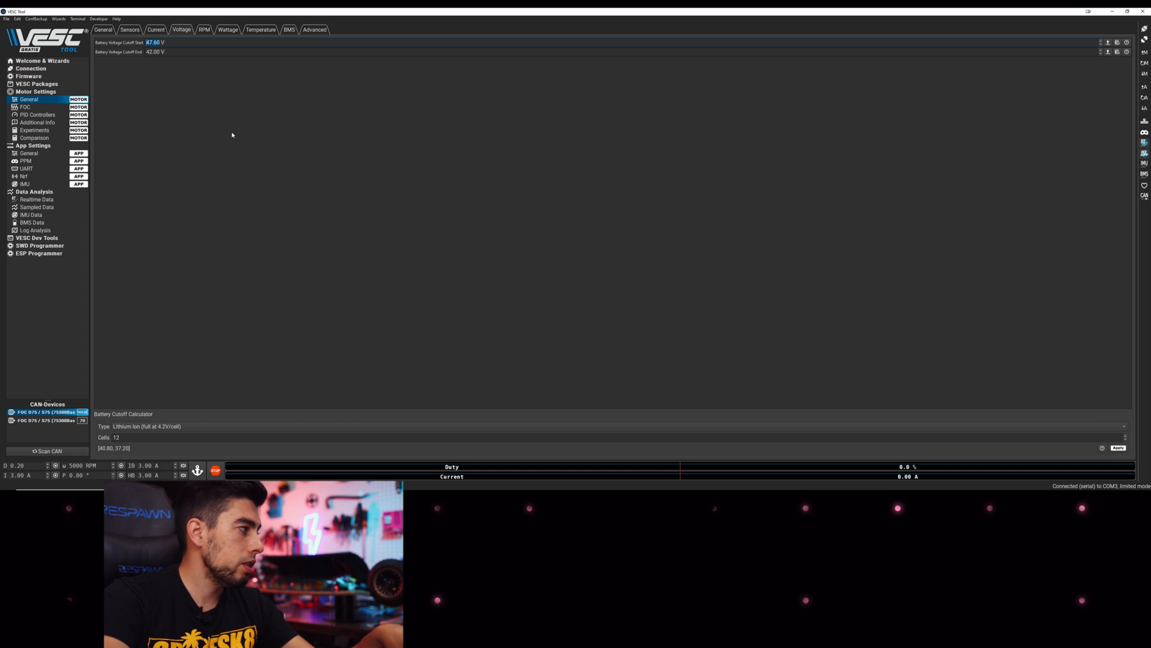
key("super")
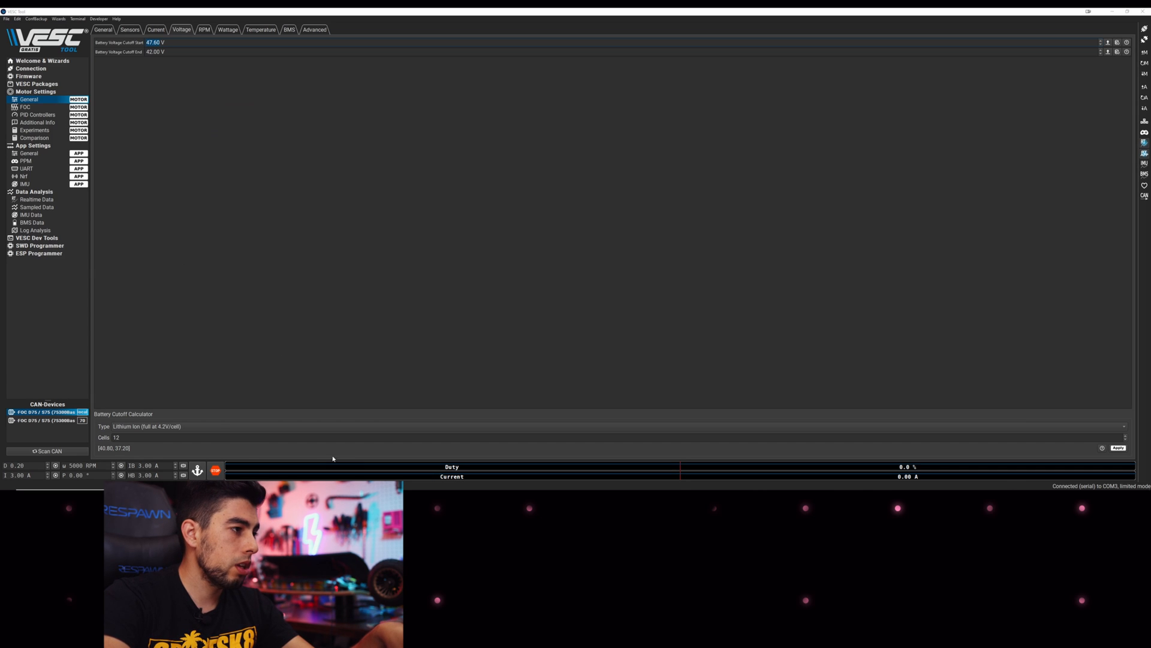
left_click(222, 466)
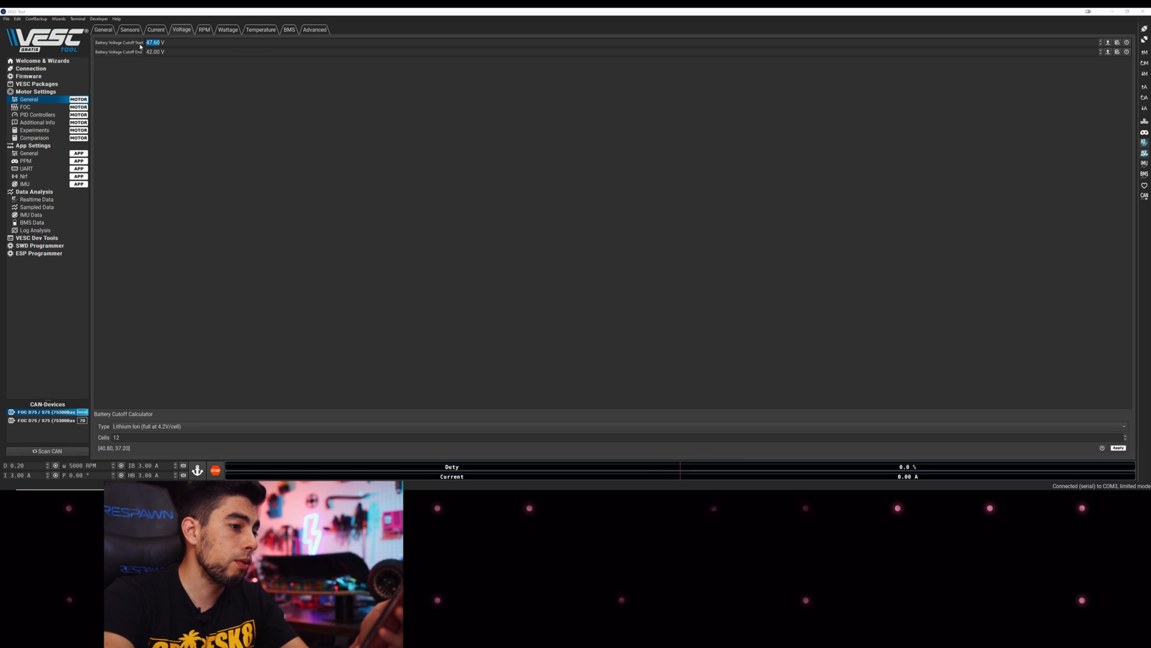
type("44")
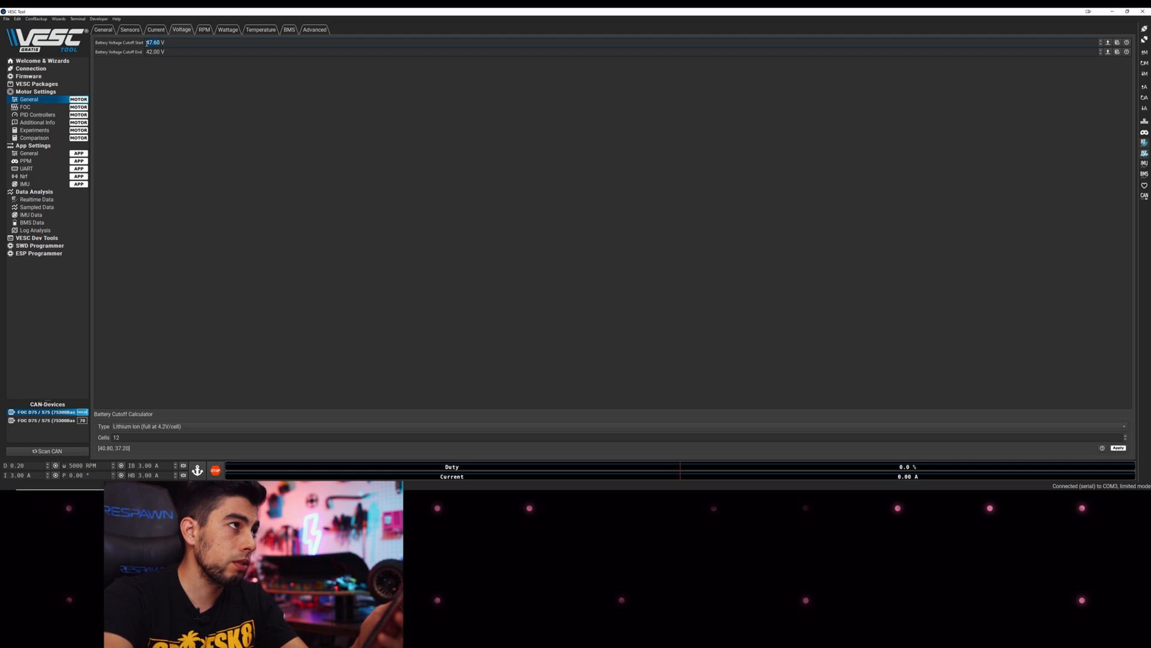
type(".8")
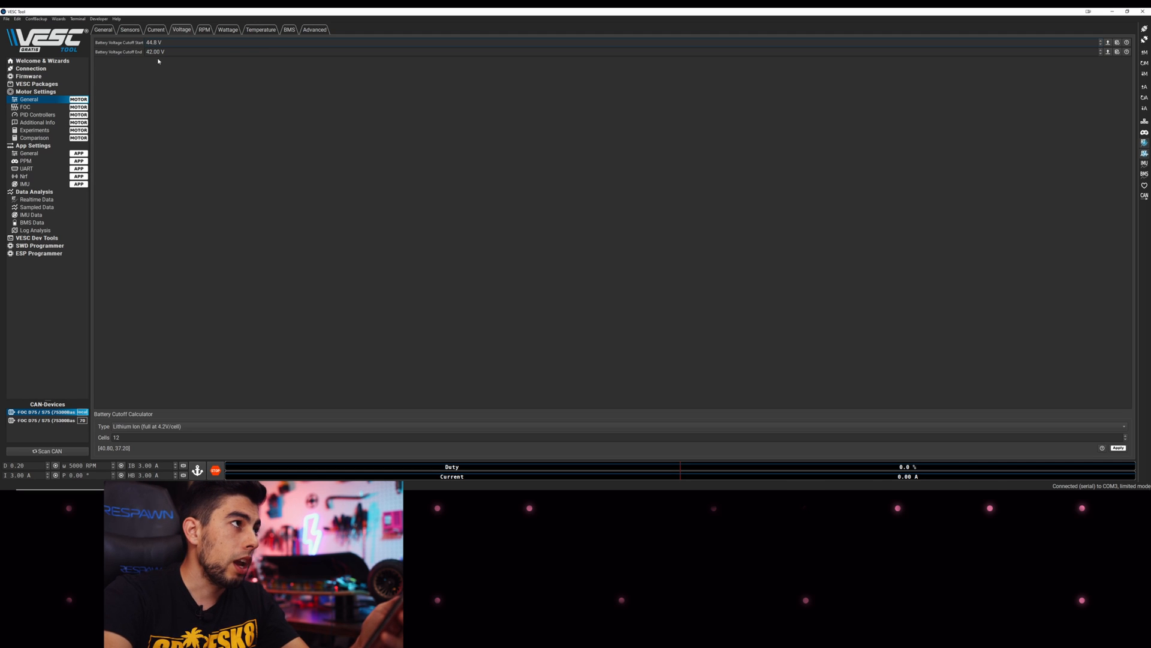
key("Tab")
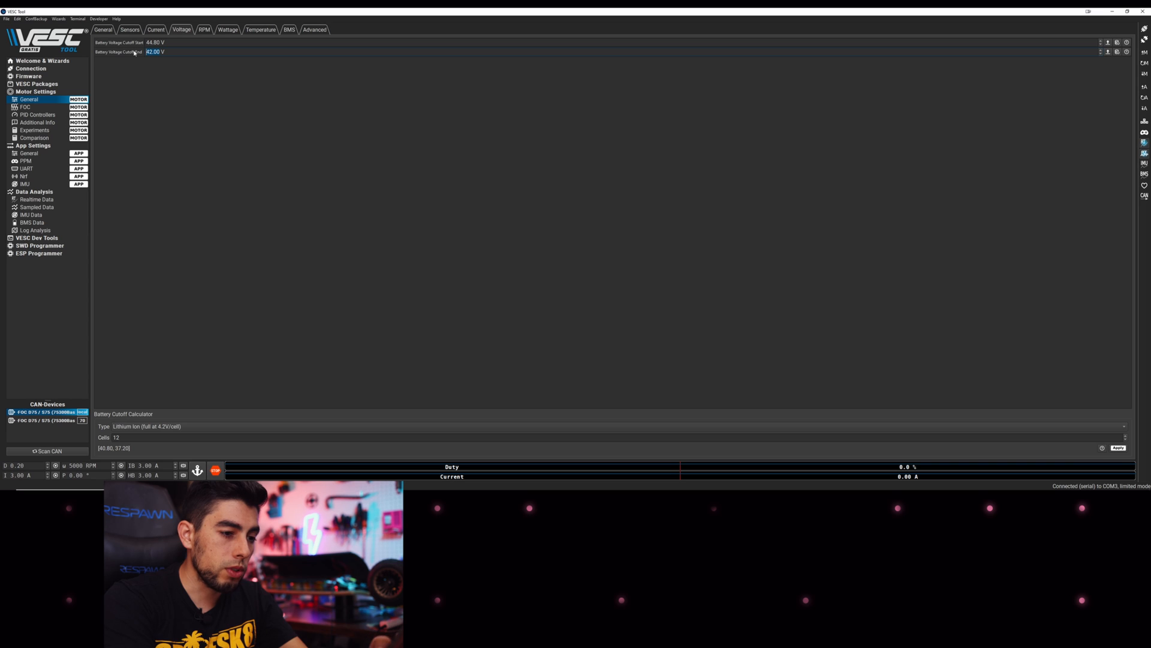
left_click(187, 91)
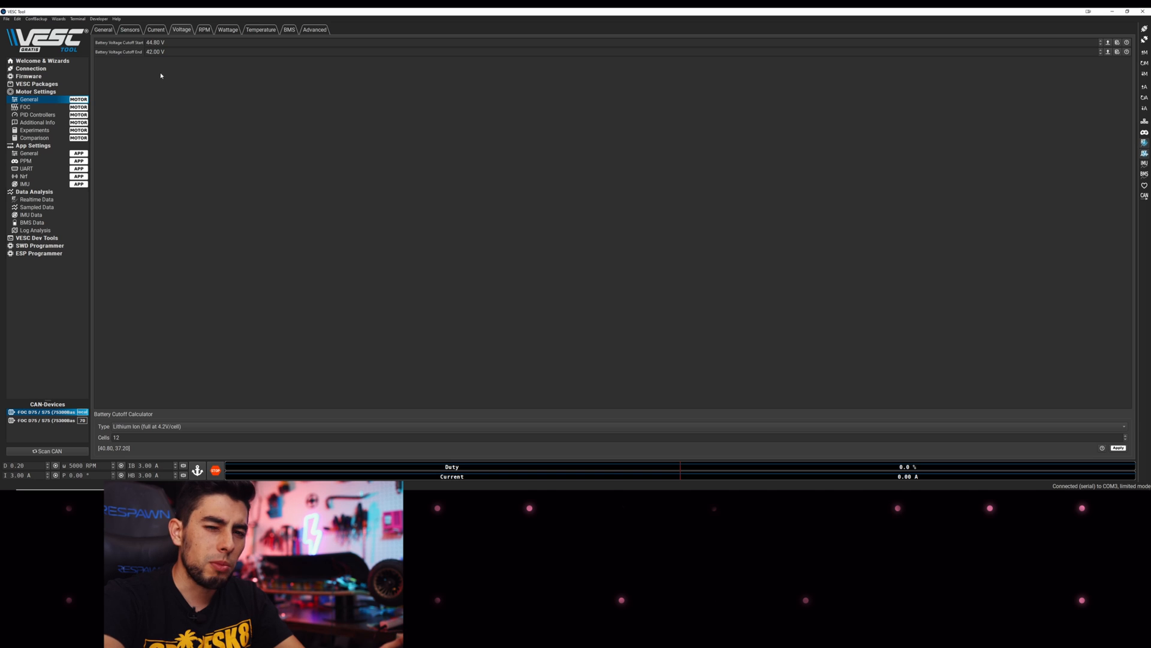
Cut Fault Stop Time to 50 ms on the Advanced tab and write the motor configuration
left_click(204, 30)
left_click(260, 30)
left_click(313, 30)
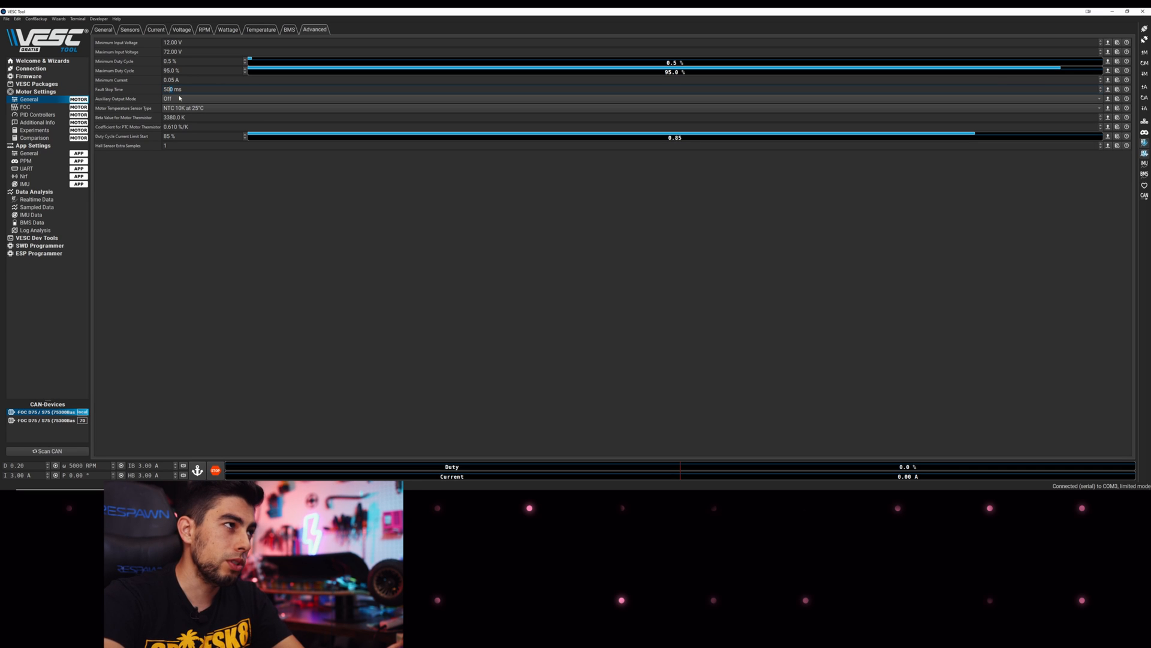
key("BackSpace")
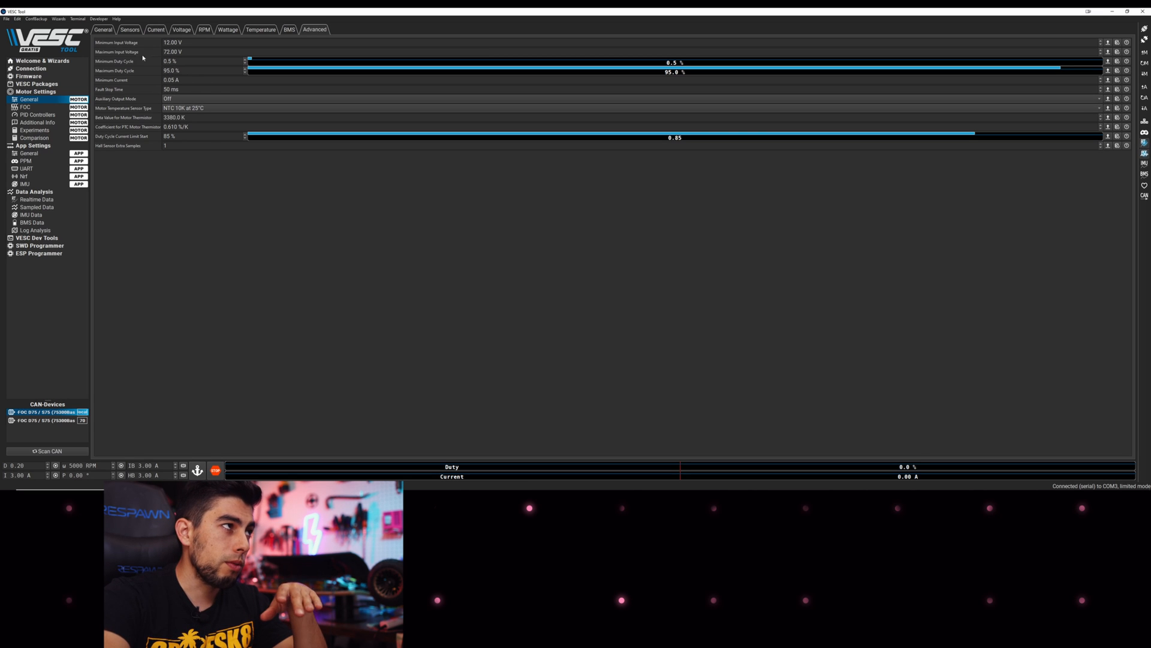
left_click(112, 31)
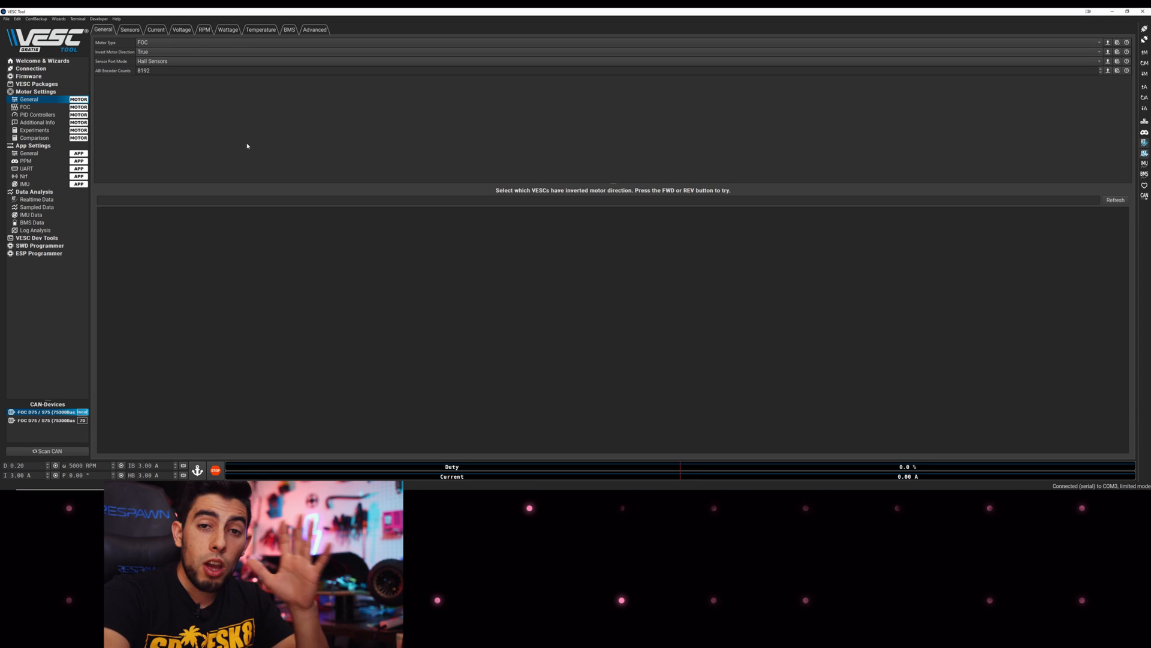
left_click(1145, 76)
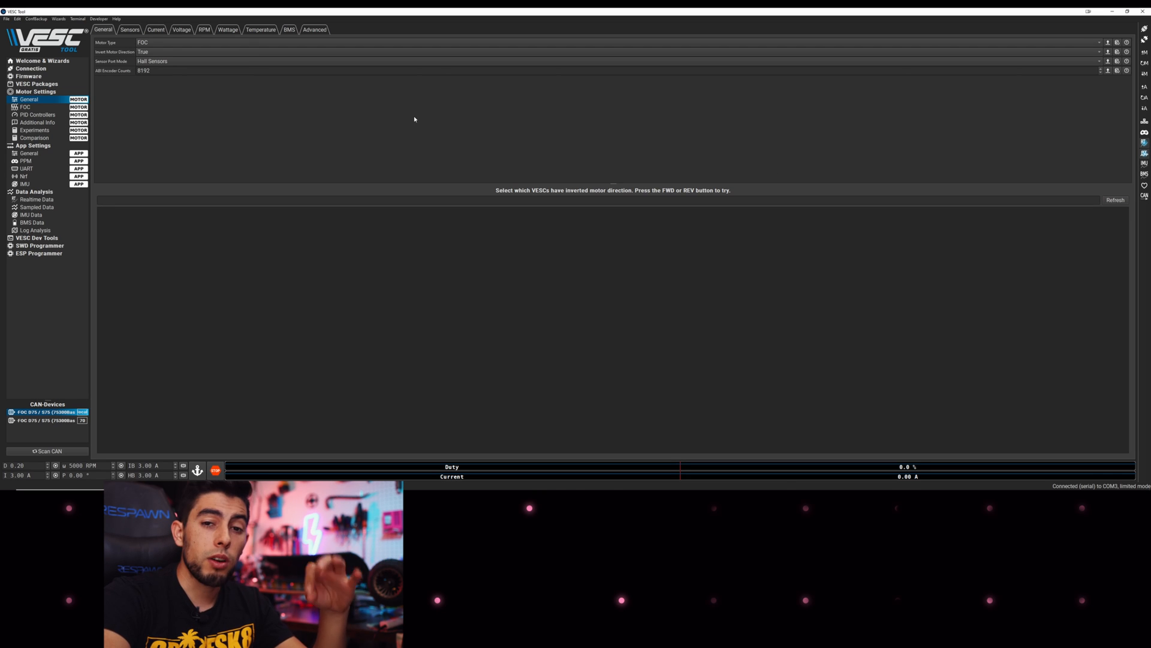
On the PPM Throttle Curve page, keep Polynomial mode and set Throttle Expo to 7 %
left_click(40, 161)
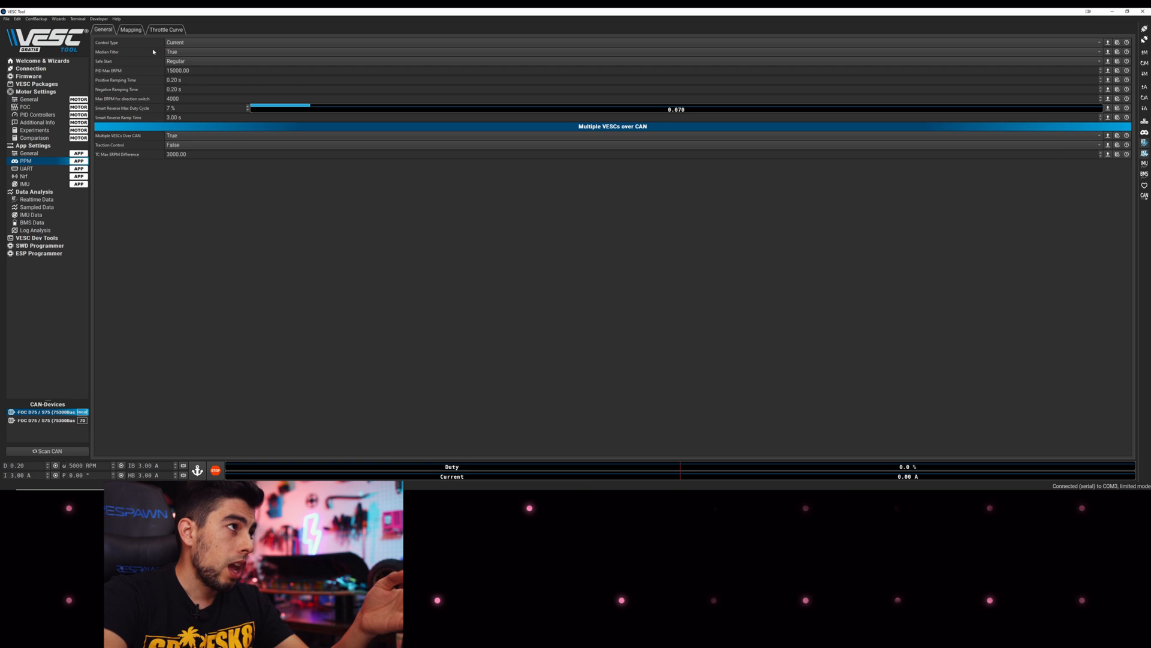
left_click(131, 30)
left_click(165, 33)
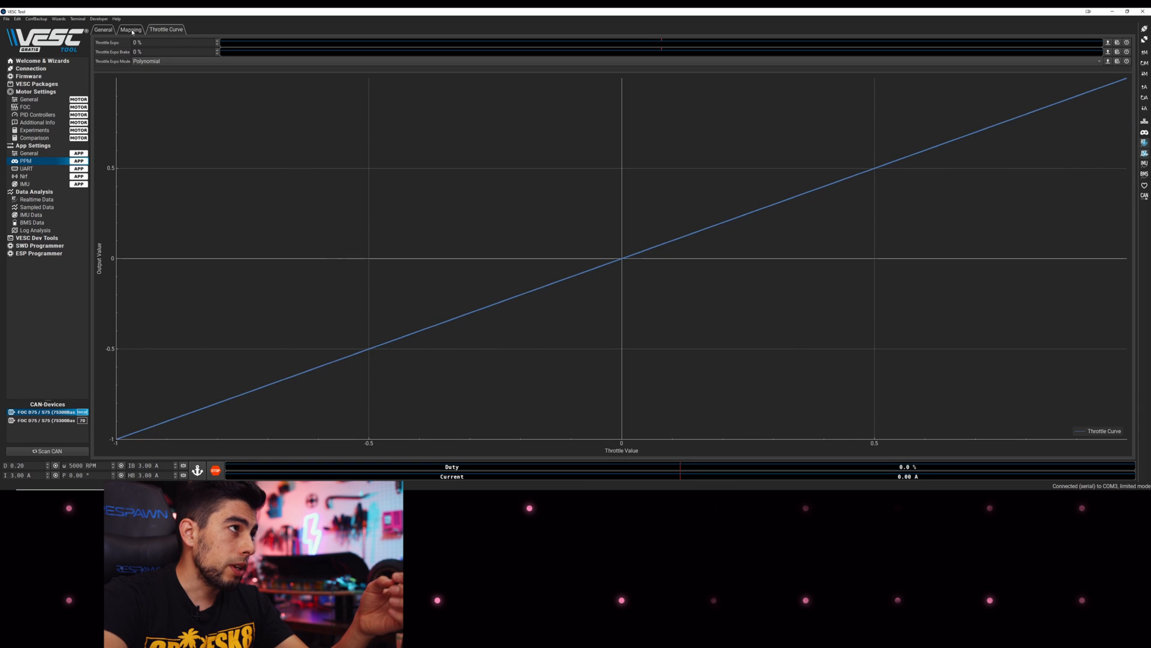
left_click(103, 31)
left_click(173, 32)
left_click(184, 61)
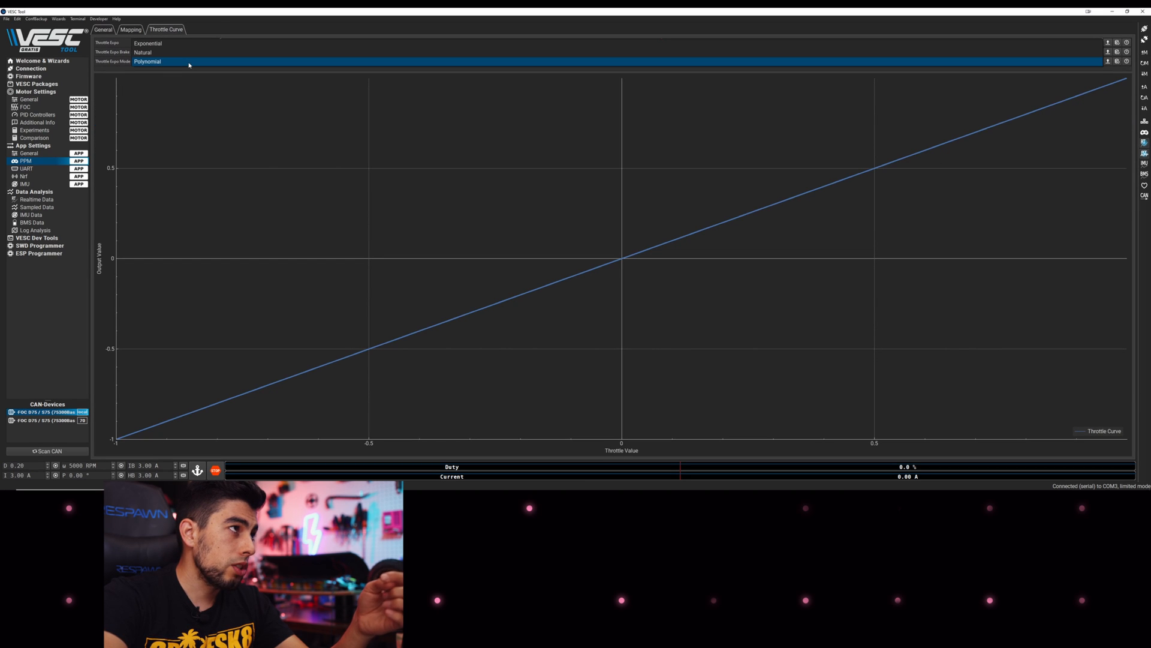
left_click(189, 64)
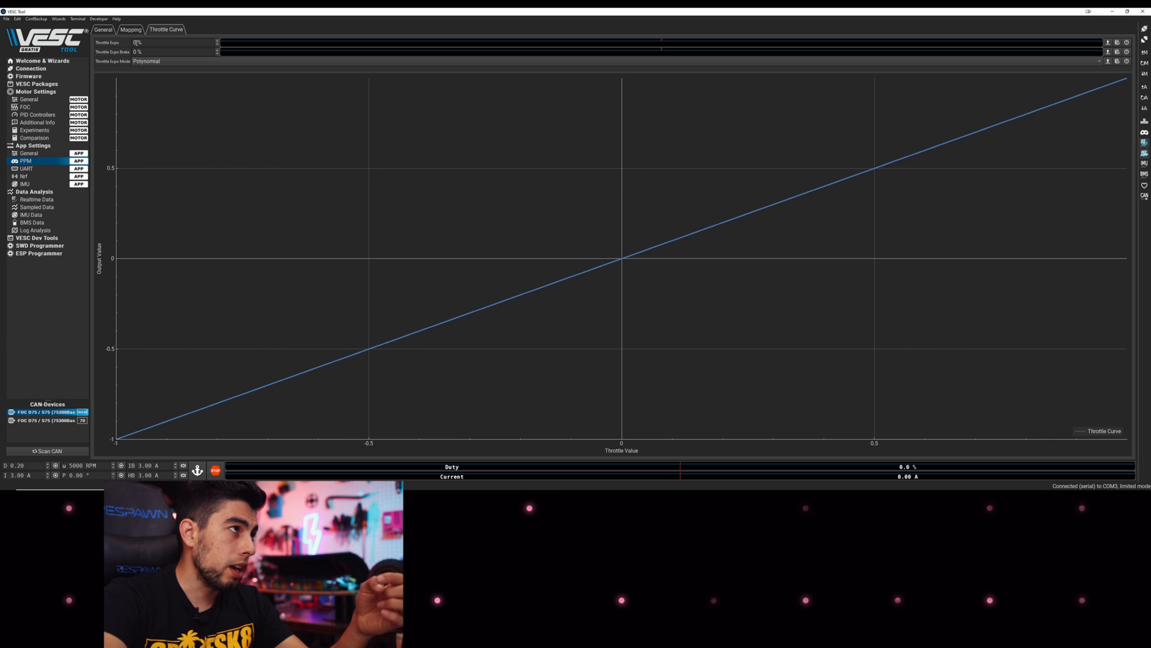
left_click_drag(136, 42, 118, 44)
type("7")
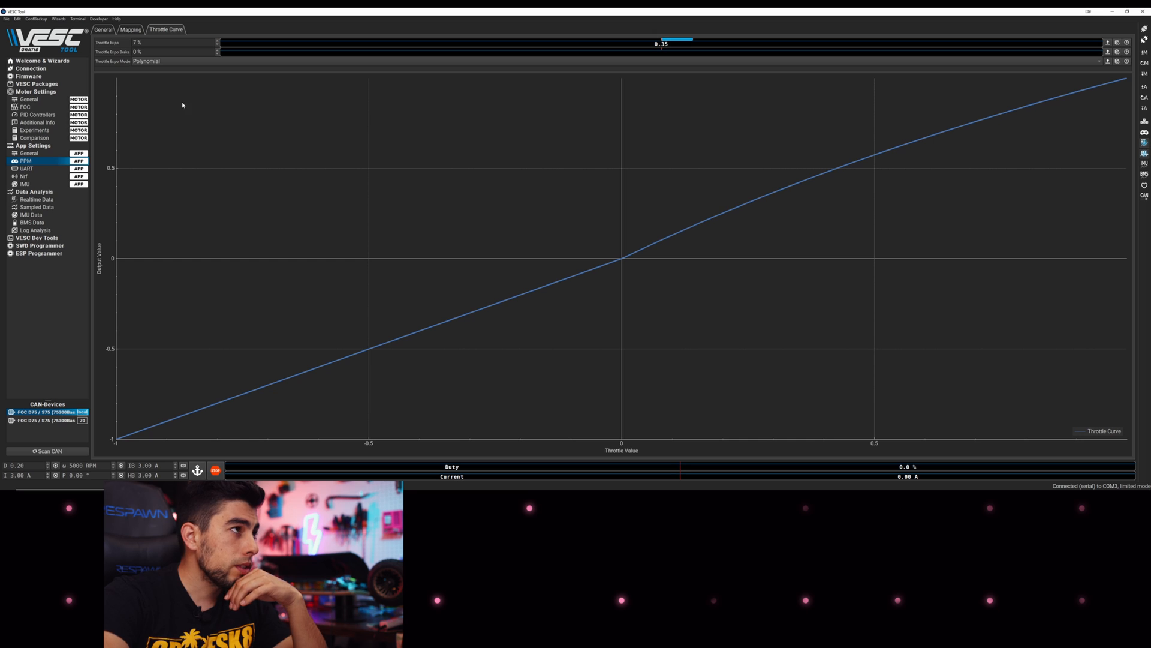
left_click(132, 30)
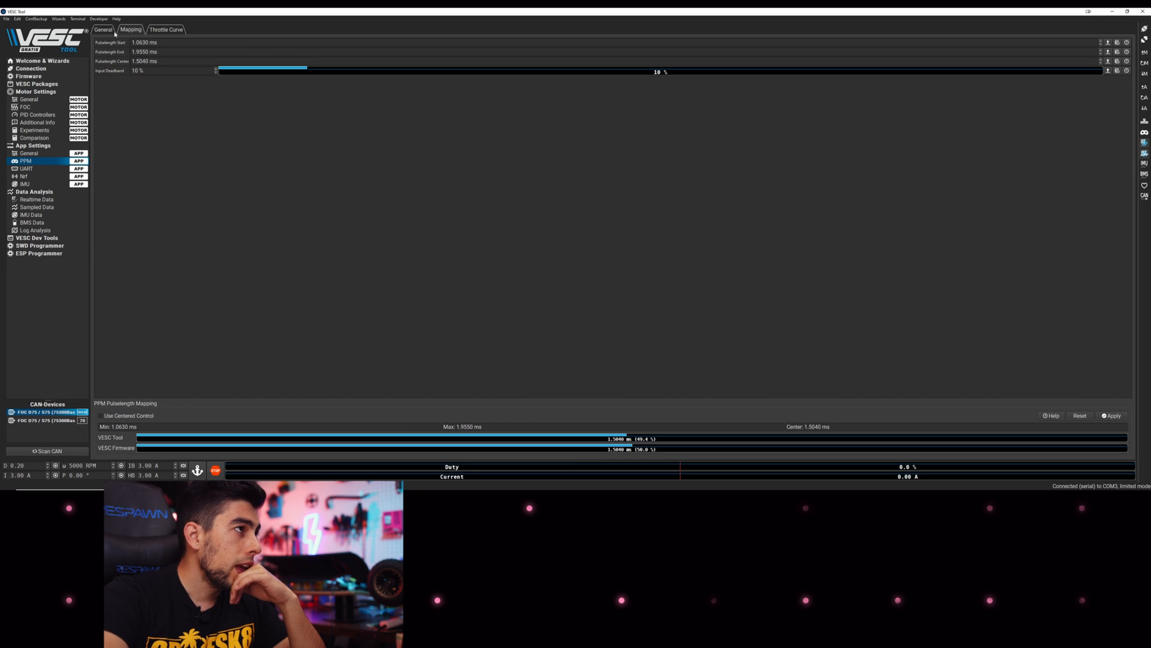
left_click(111, 31)
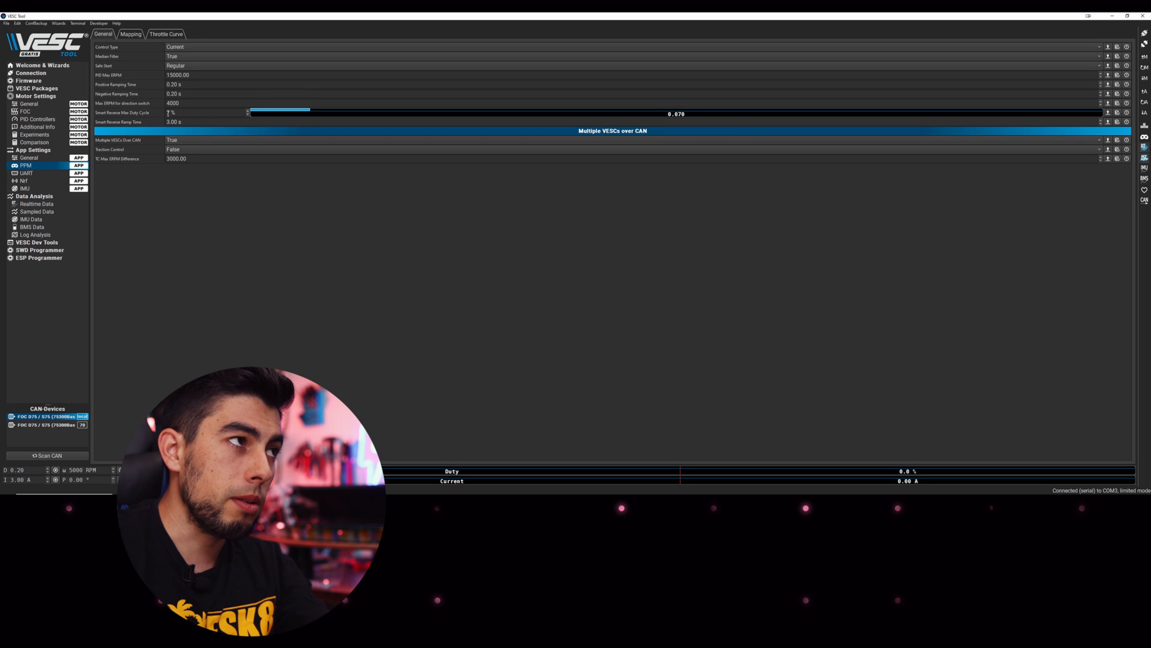
Read the motor and app configurations back from the VESC
double_click(168, 113)
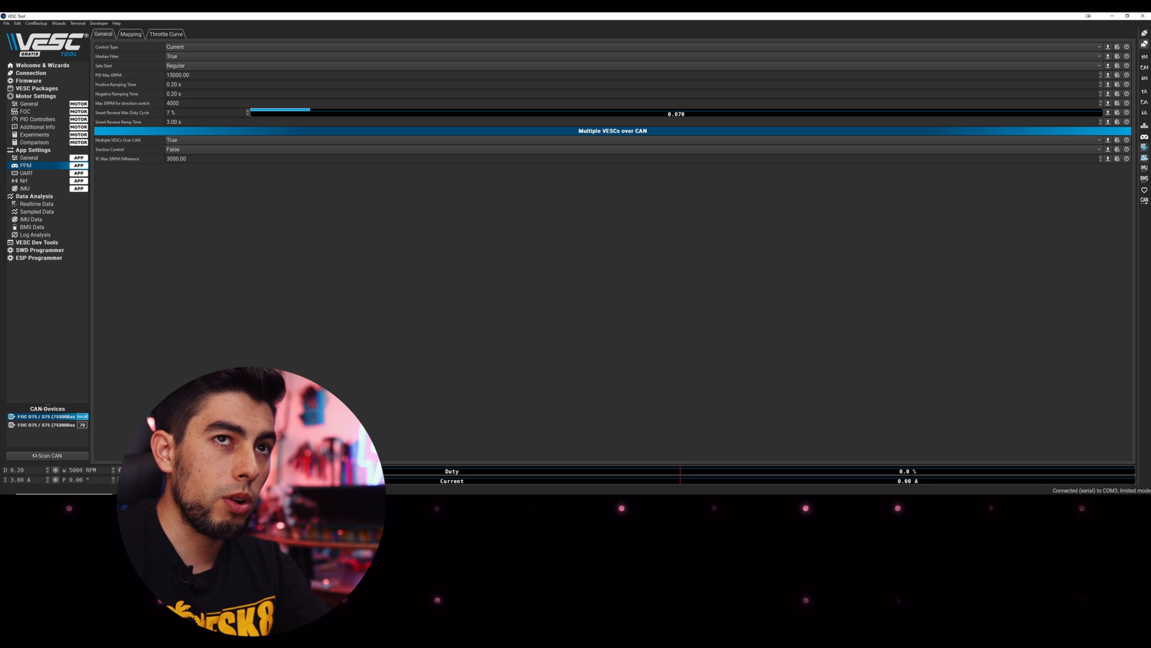
left_click(1145, 57)
left_click(1145, 92)
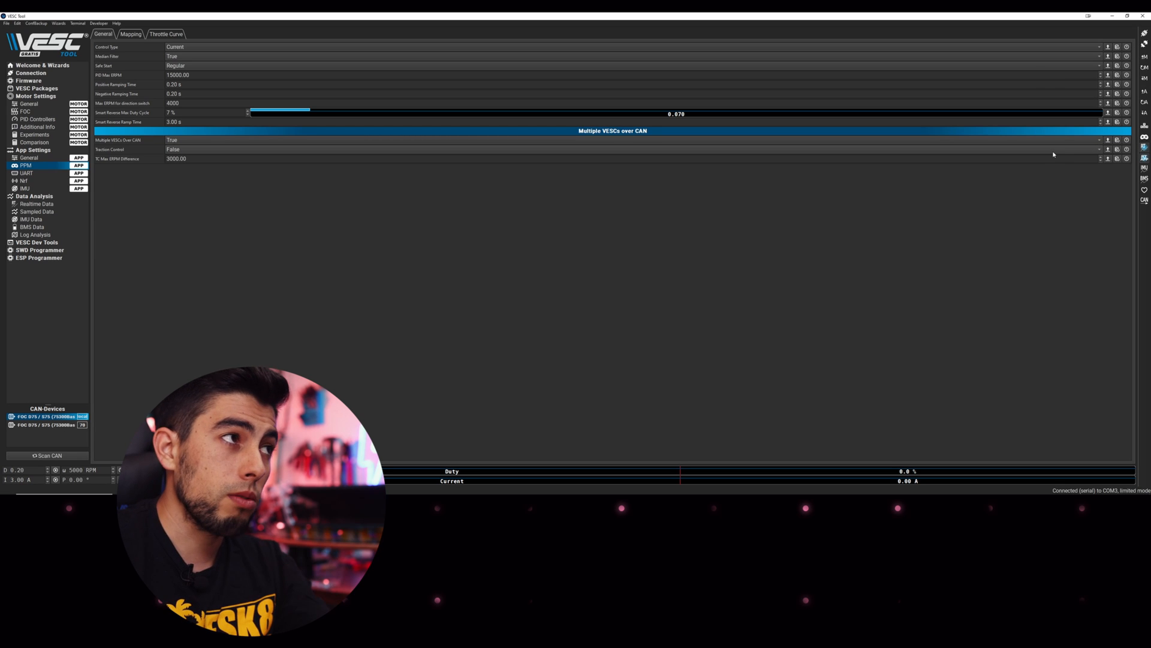
Recheck the throttle curve, then write the PPM app configuration to the VESC
left_click(131, 34)
left_click(161, 36)
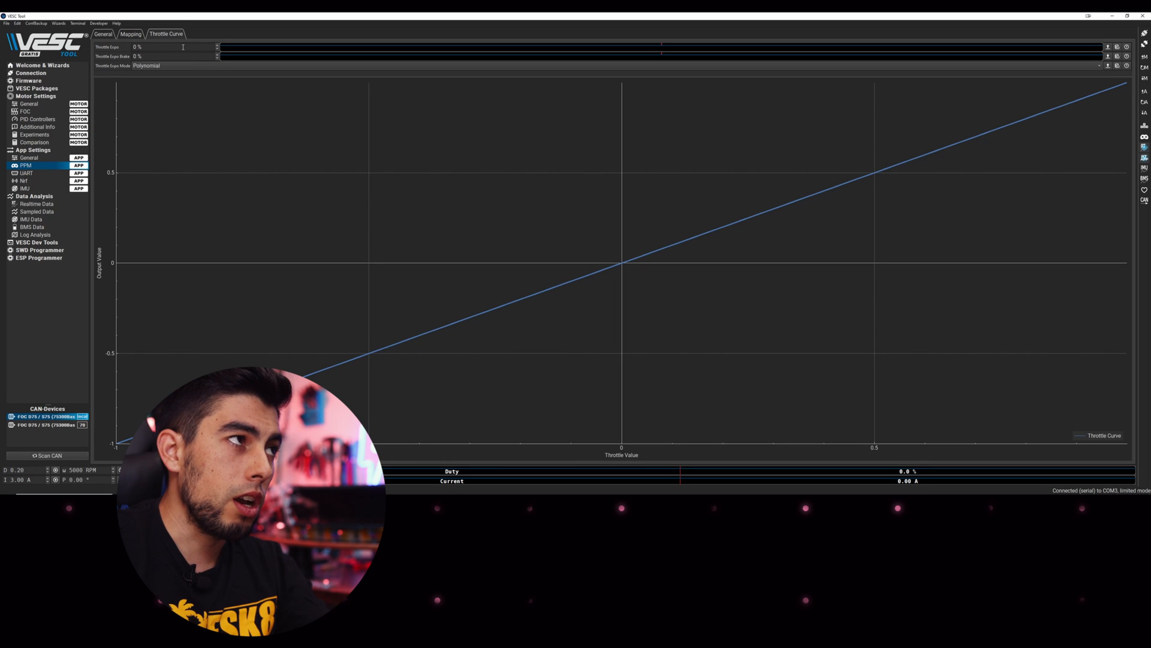
scroll(663, 46, "up", 7)
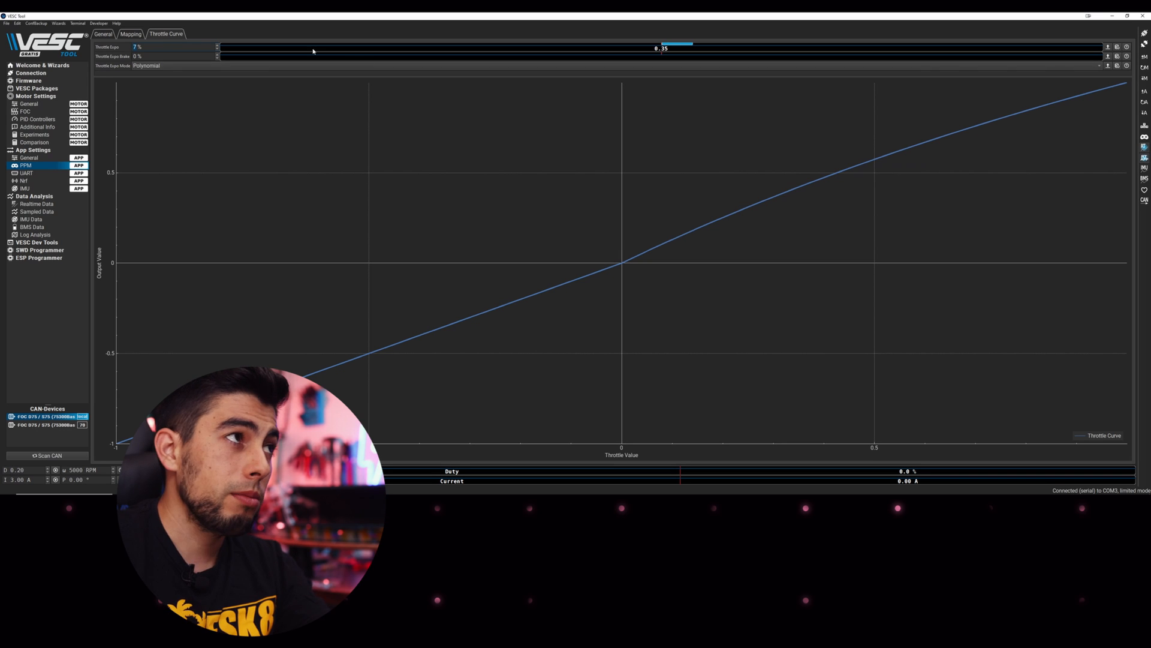
left_click(106, 33)
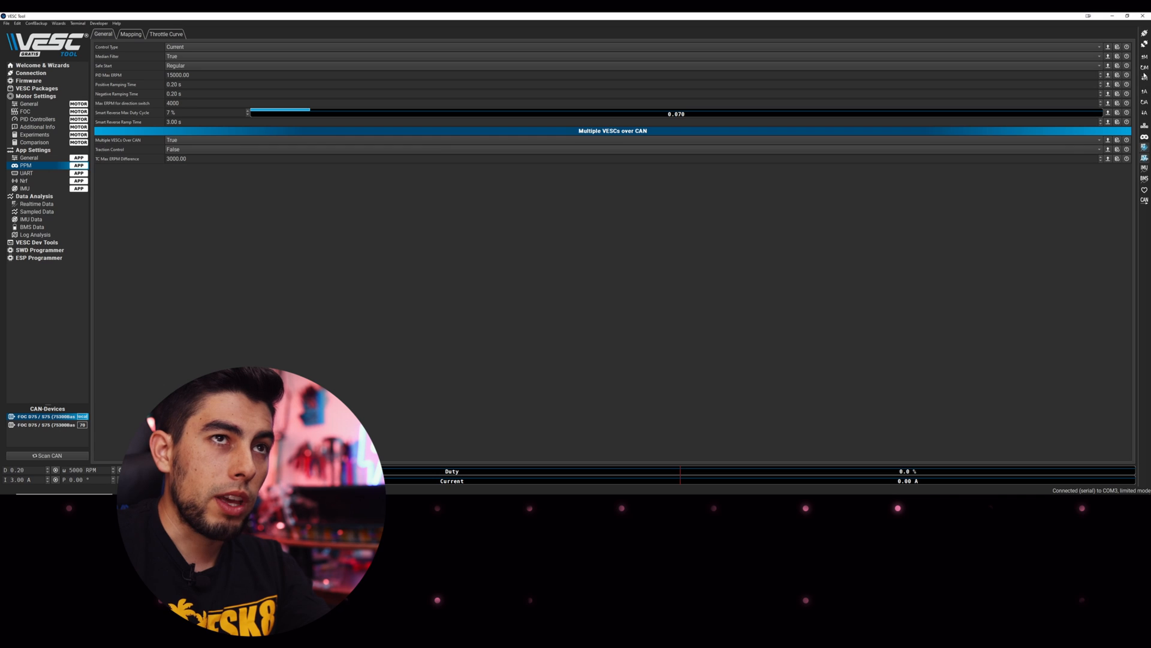
left_click(1144, 113)
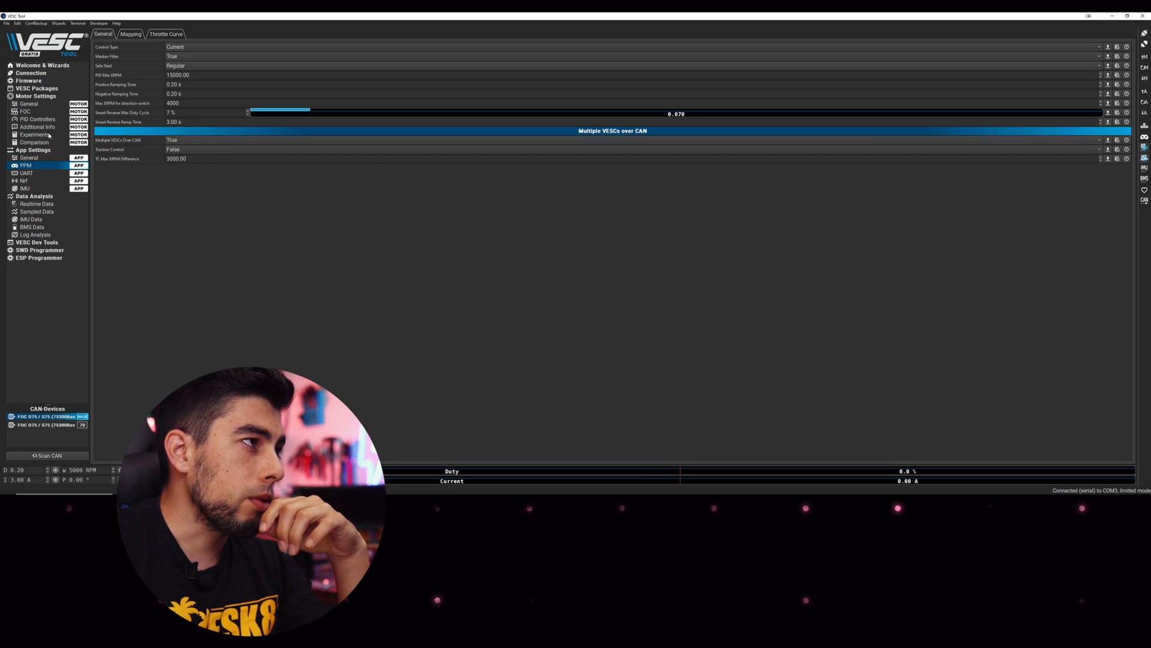
left_click(30, 105)
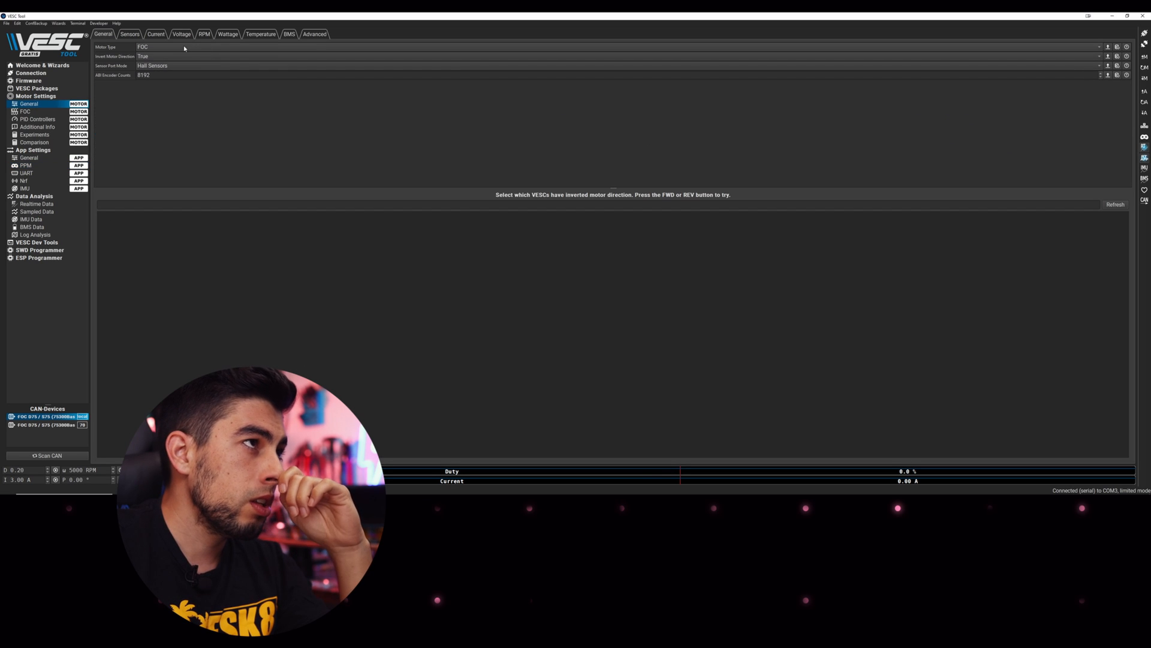
Change Max ERPM Reverse to -10000 on the RPM tab and write the motor configuration
left_click(155, 34)
left_click(182, 34)
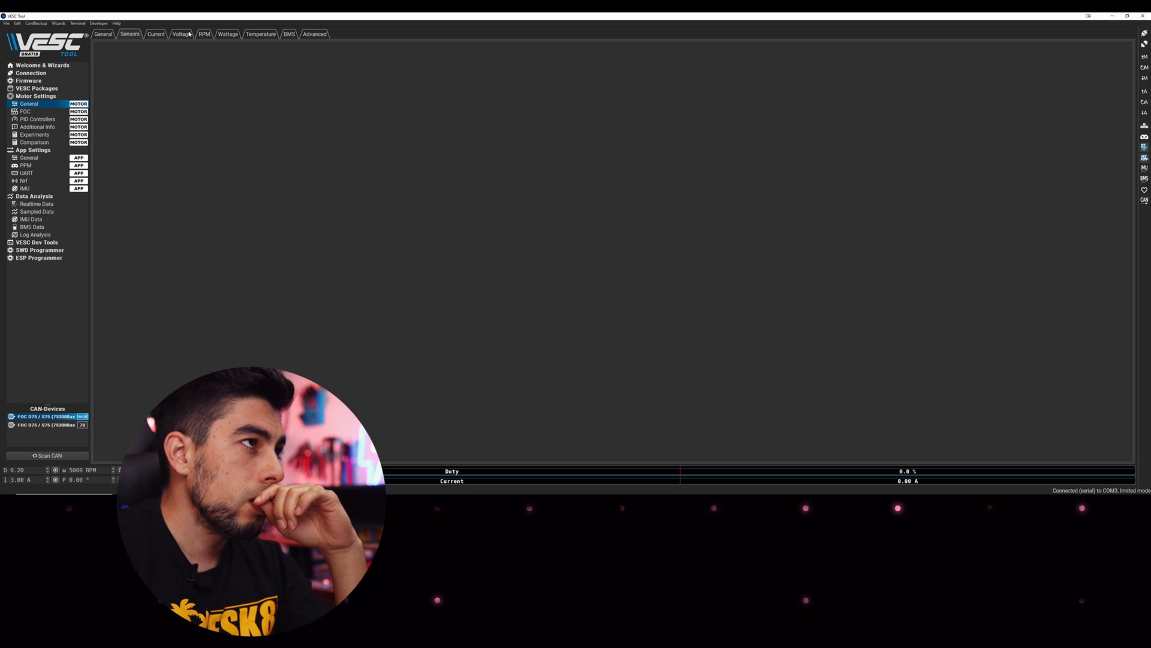
left_click(202, 35)
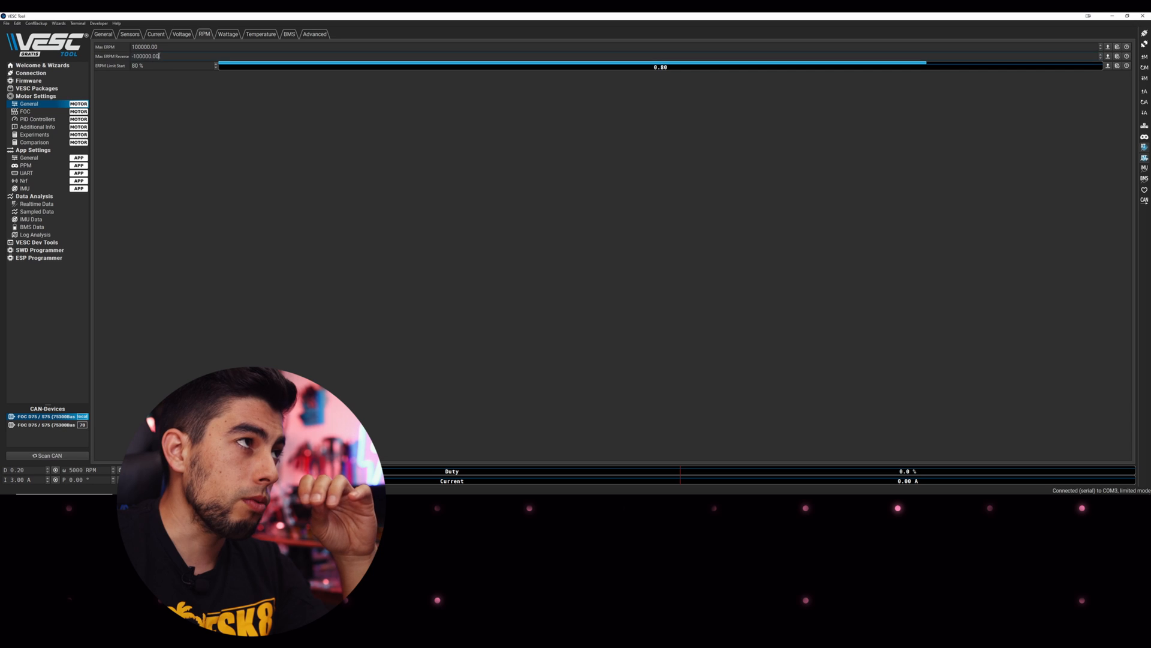
left_click_drag(159, 56, 147, 66)
type("-1")
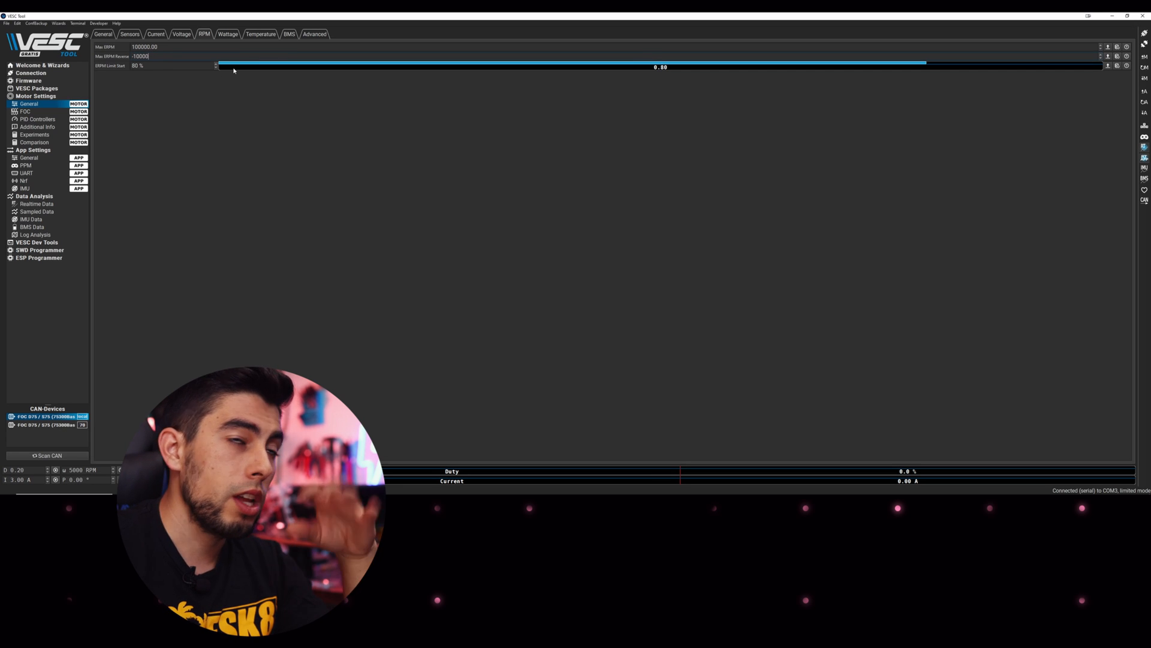
left_click(285, 180)
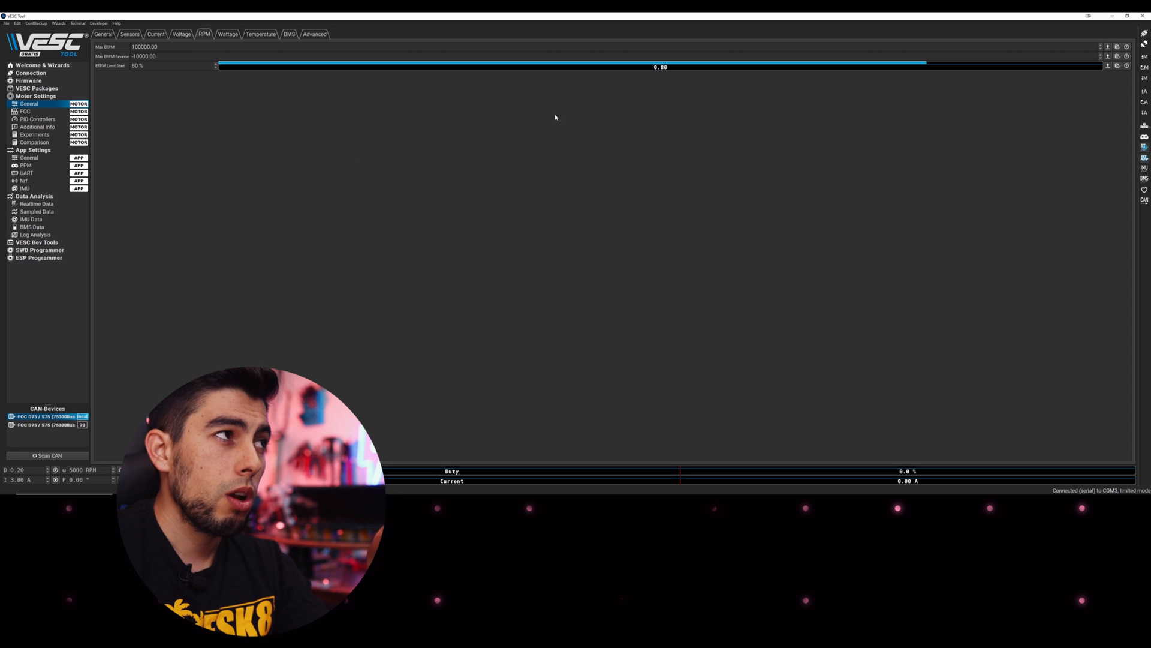
left_click(1145, 78)
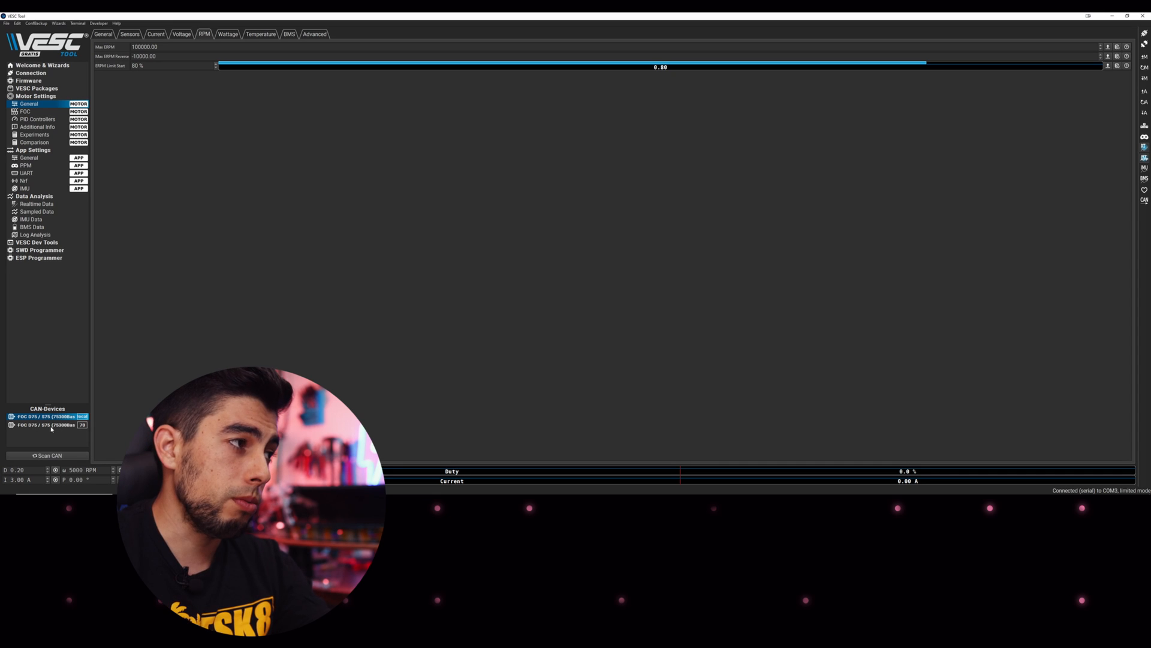
Select CAN device 70, dismiss the firmware warning, and read its motor configuration
left_click(1144, 200)
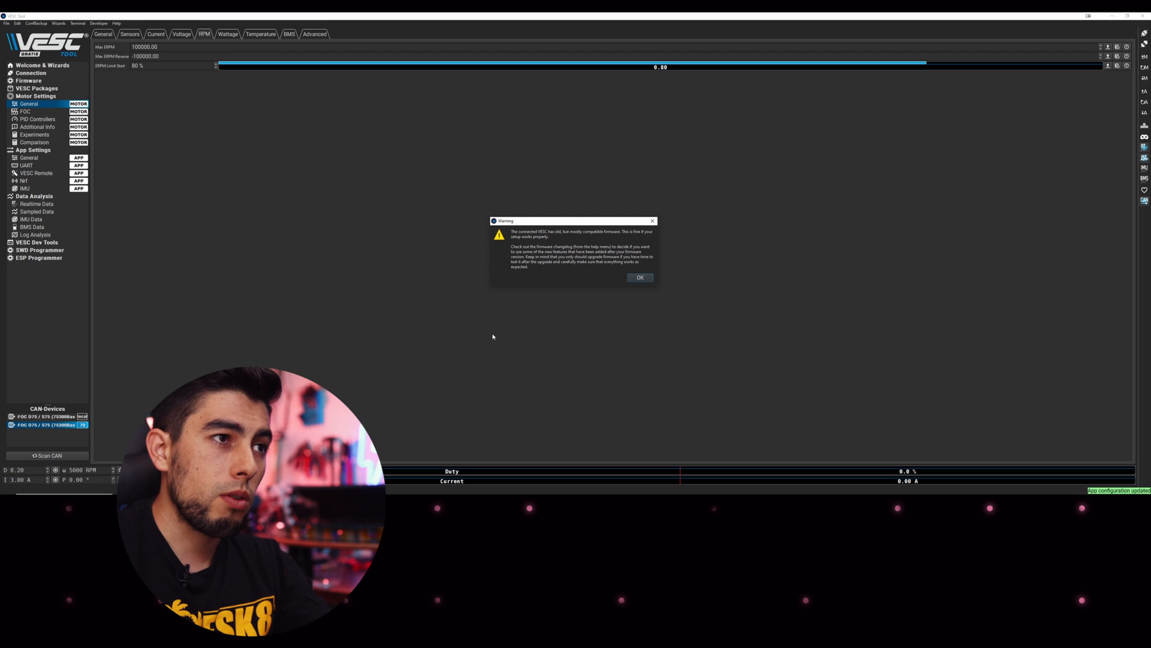
left_click(645, 276)
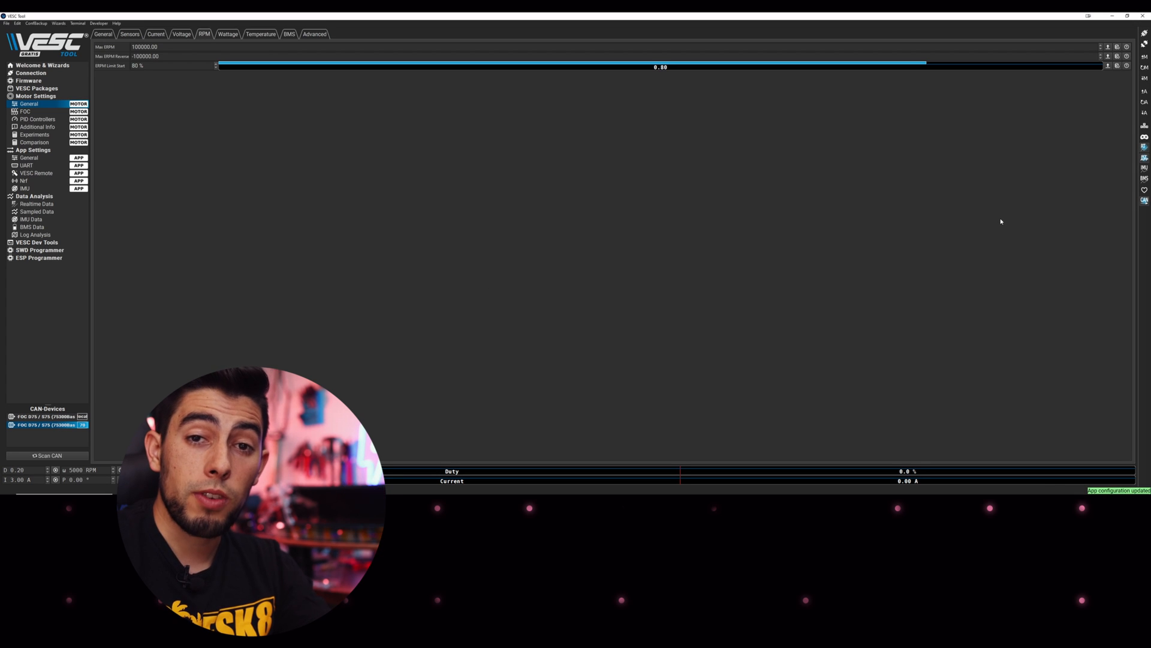
left_click(1145, 92)
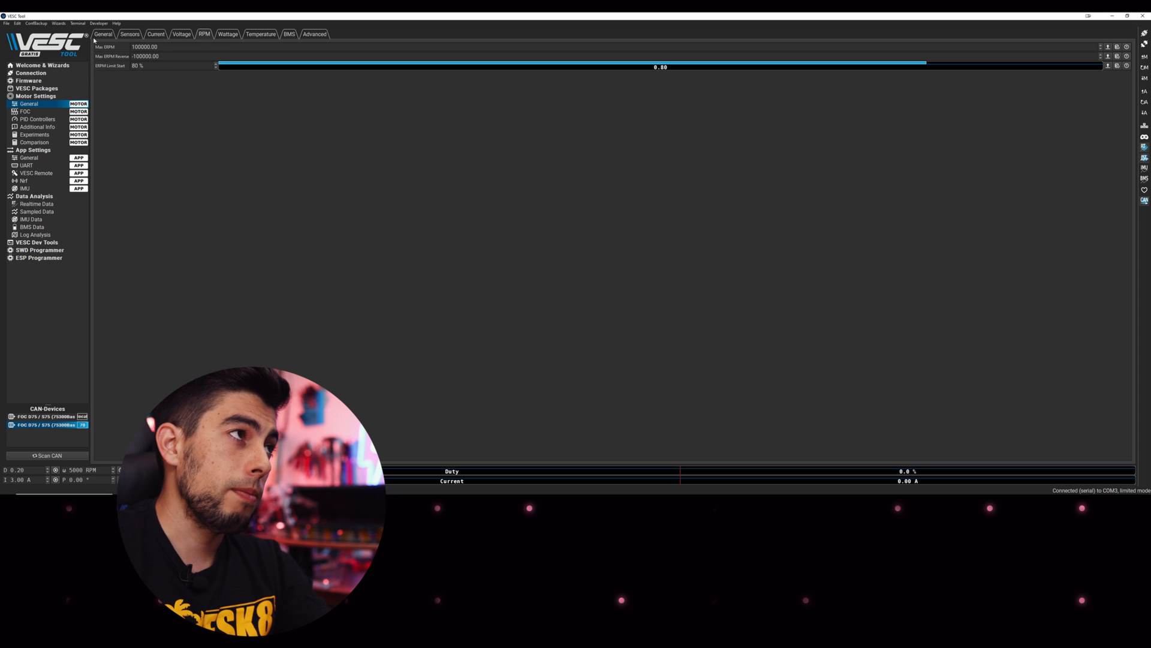
Set the second VESC's current max to 100 A, brake to -100 A, and Slow ABS to True
left_click(99, 34)
left_click(154, 35)
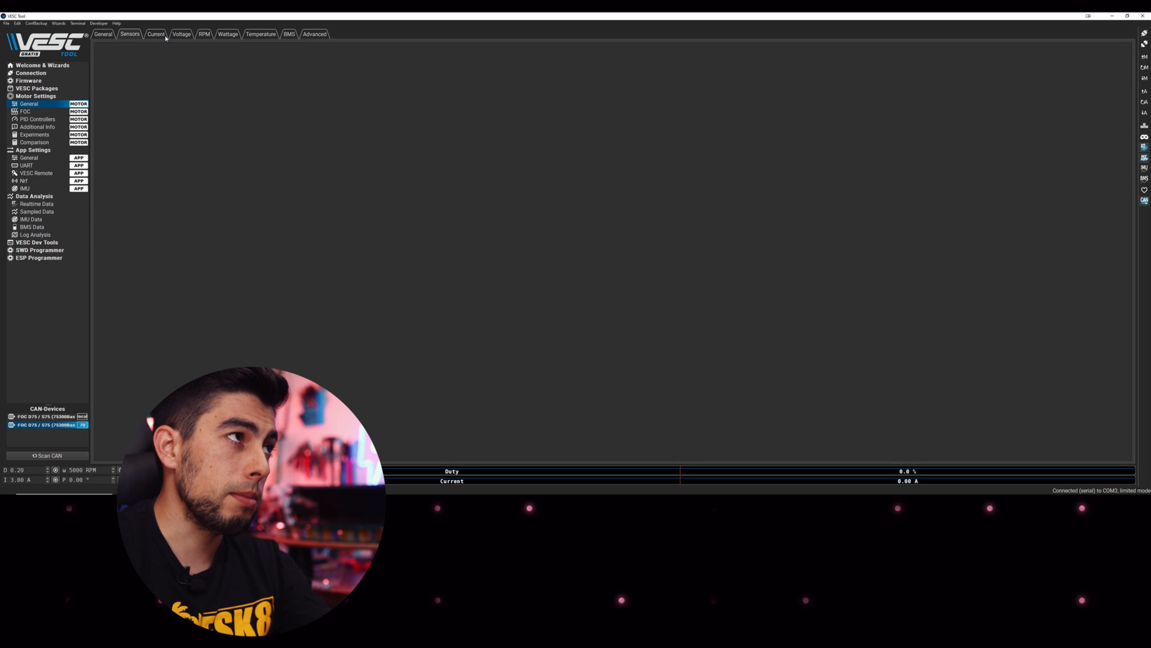
double_click(157, 56)
type("100 A")
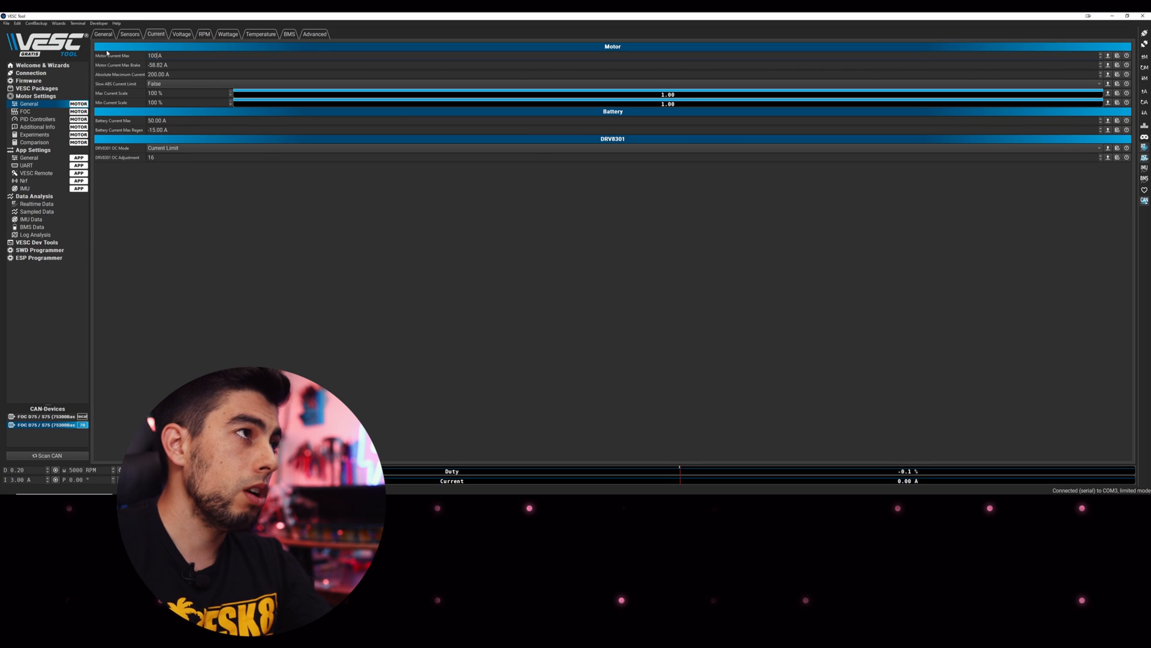
key("Tab")
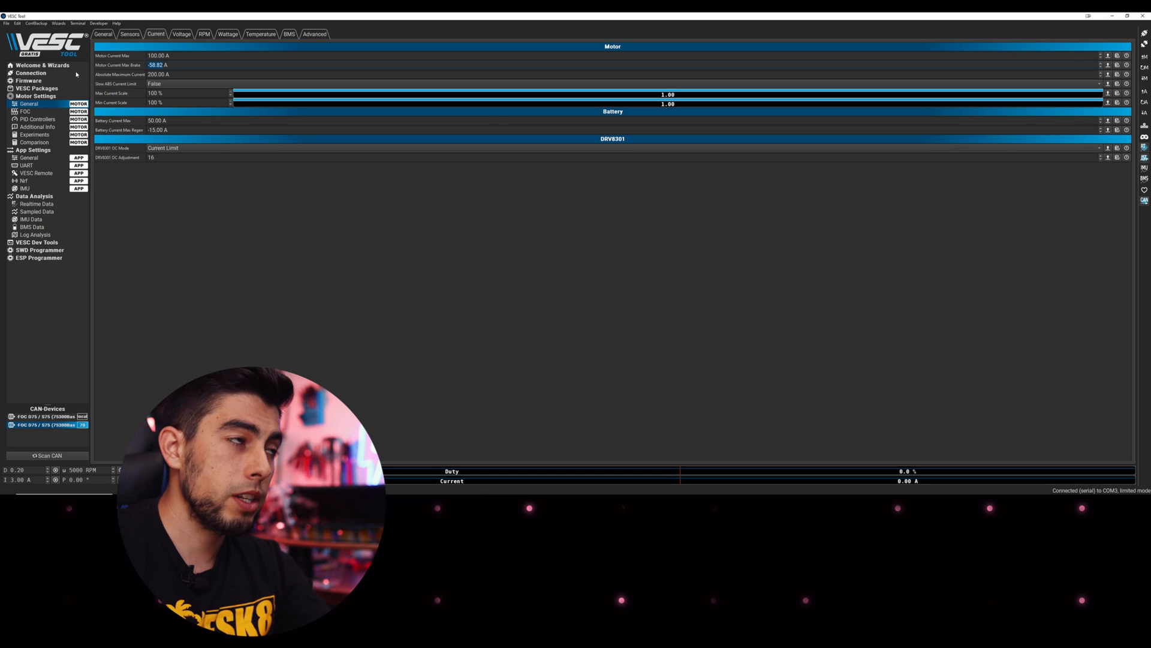
type("-40")
key("BackSpace")
key("BackSpace")
key("BackSpace")
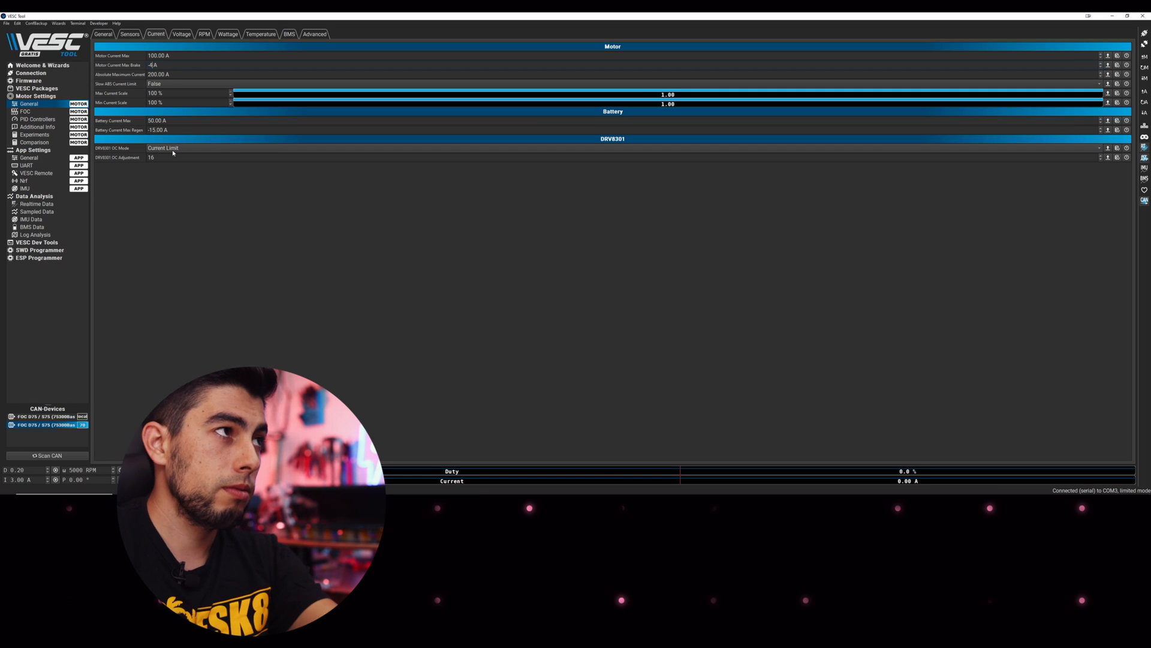
type("100")
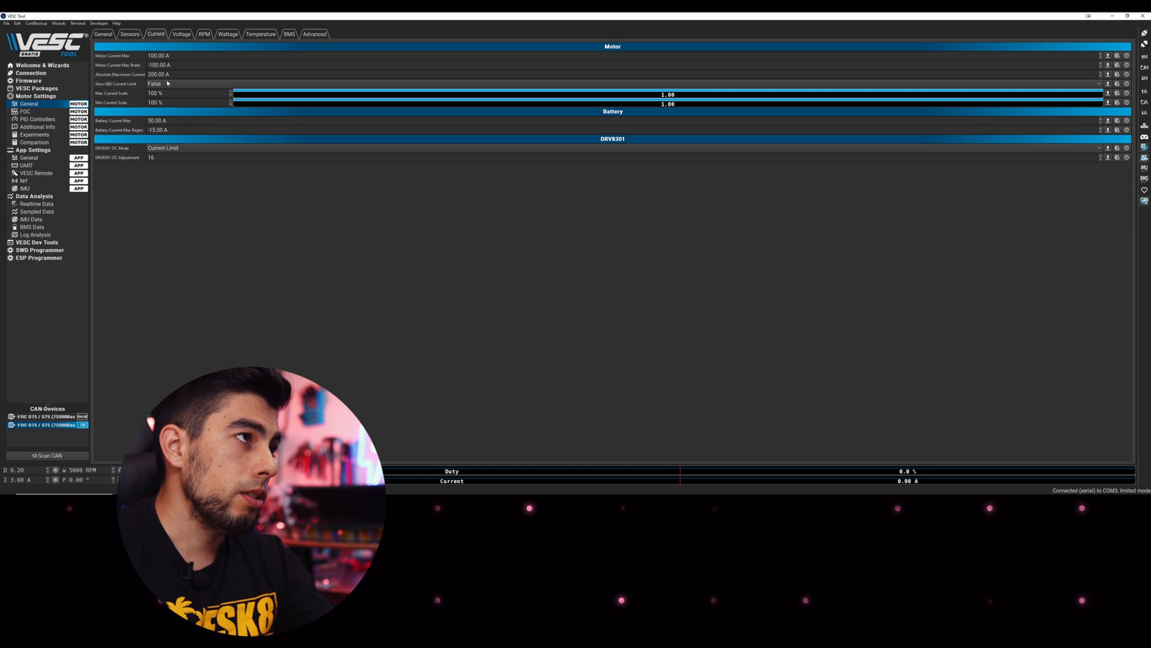
left_click(159, 84)
left_click(162, 95)
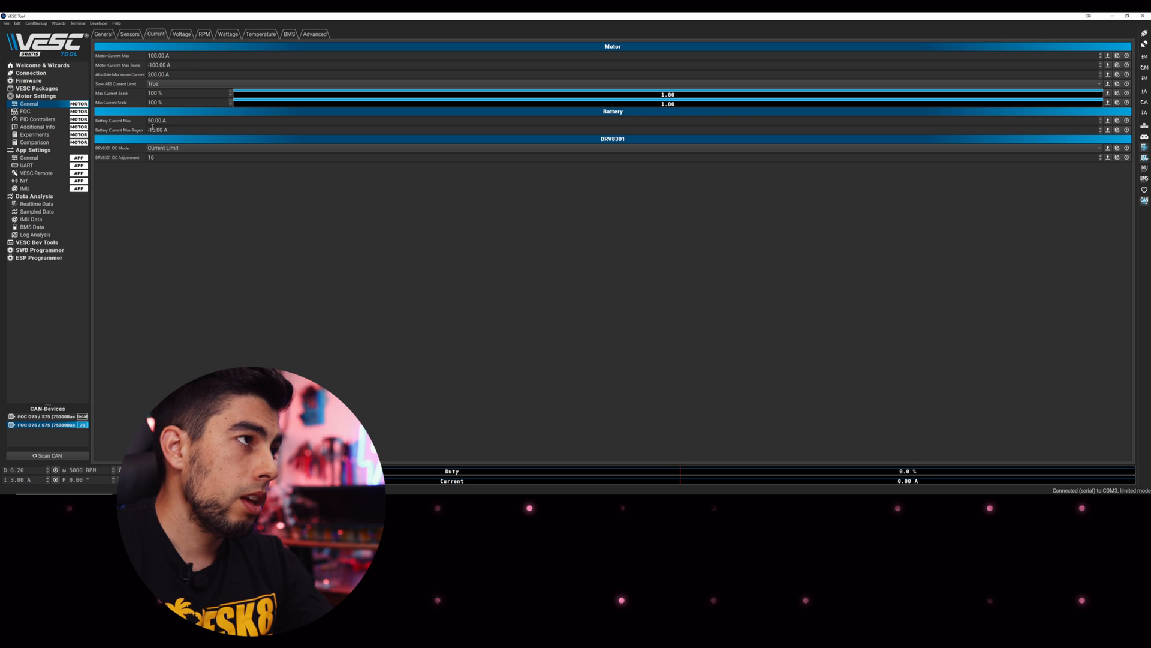
Set Battery Voltage Cutoff Start to 44.80 V and Max ERPM Reverse to -10000
left_click(177, 38)
left_click_drag(161, 47, 114, 51)
type("44 V")
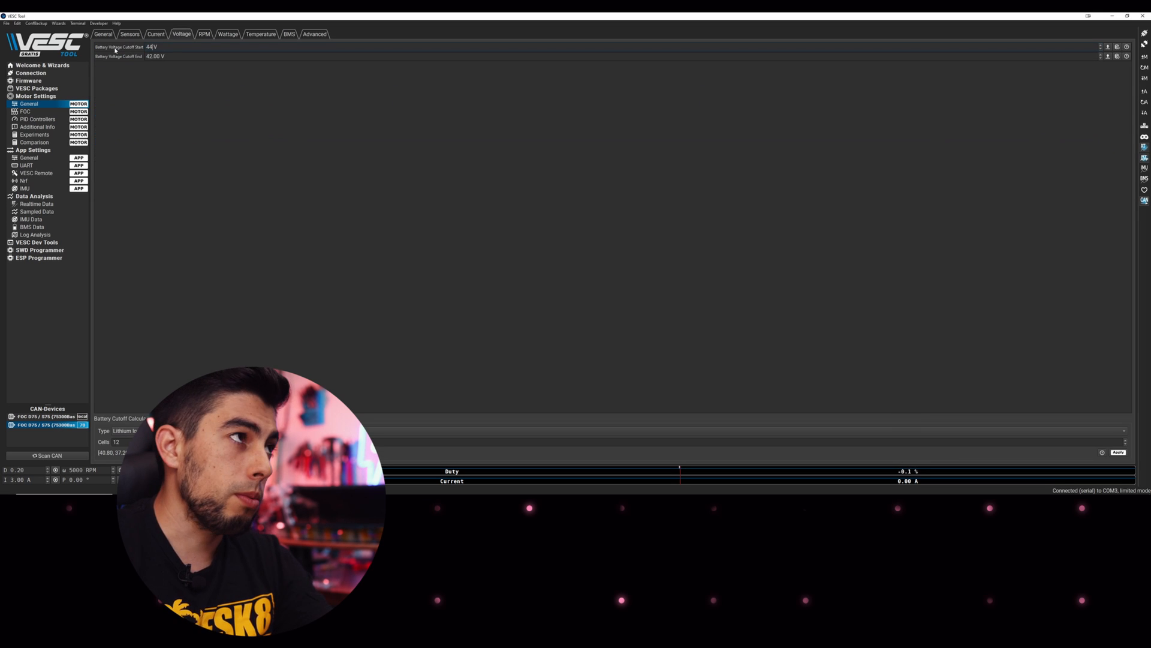
type(".8")
key("Return")
left_click(199, 36)
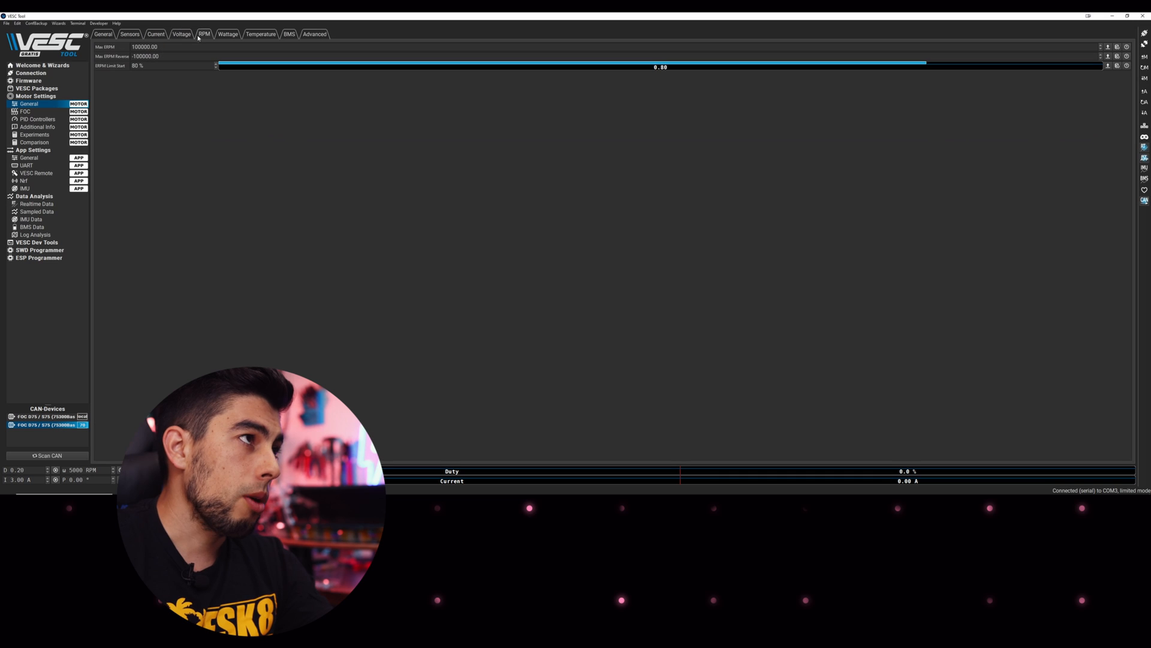
left_click_drag(168, 60, 115, 59)
type("-1")
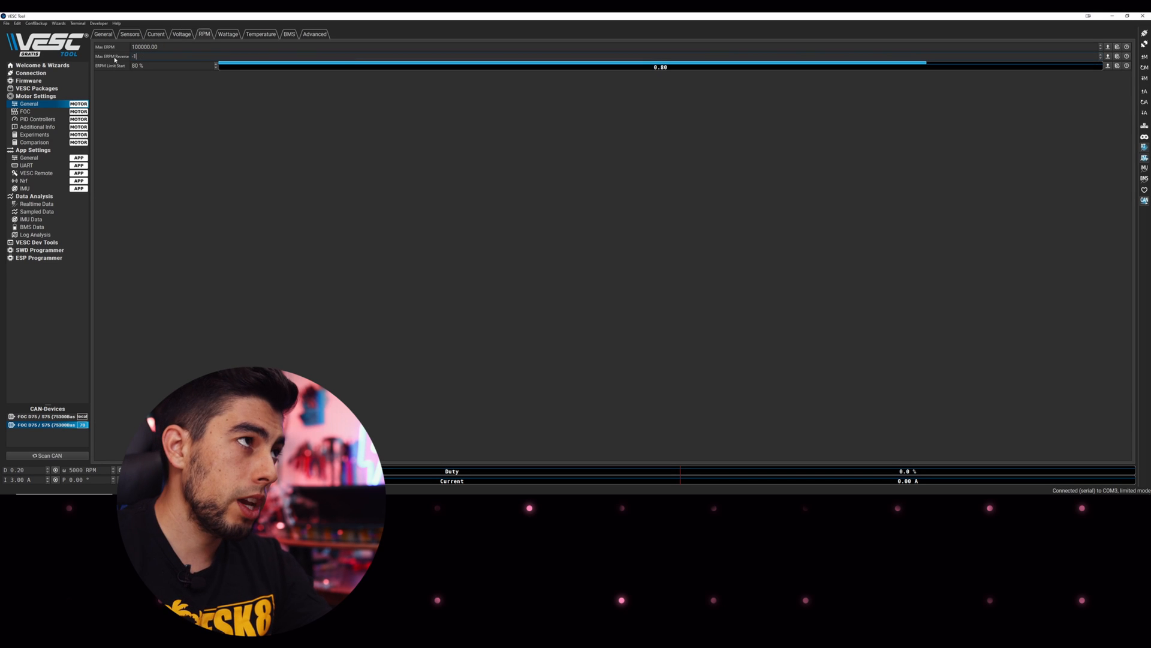
type("0000.00")
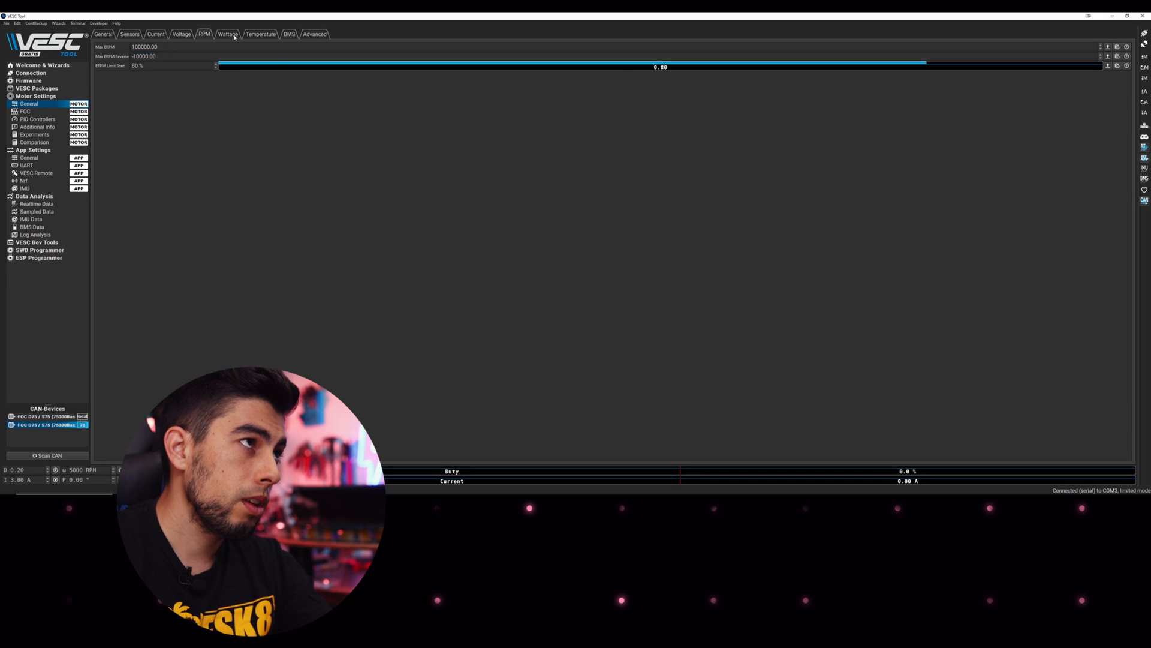
Shorten Fault Stop Time to 50 ms on the Advanced tab
left_click(257, 36)
left_click(289, 34)
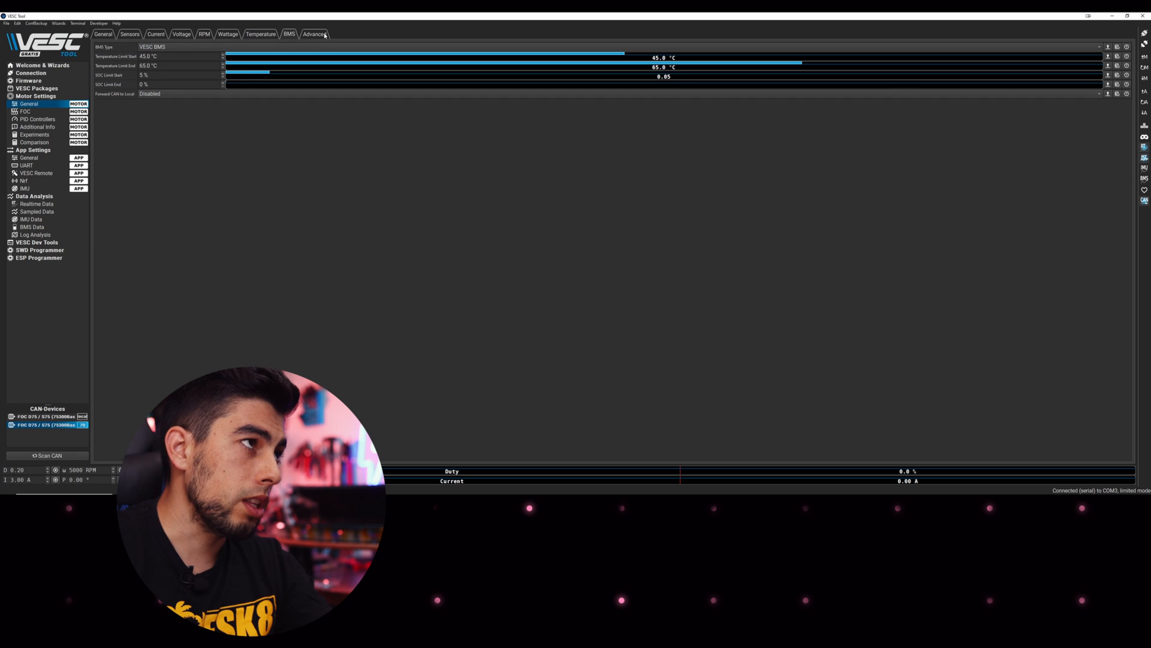
left_click(314, 34)
left_click(179, 95)
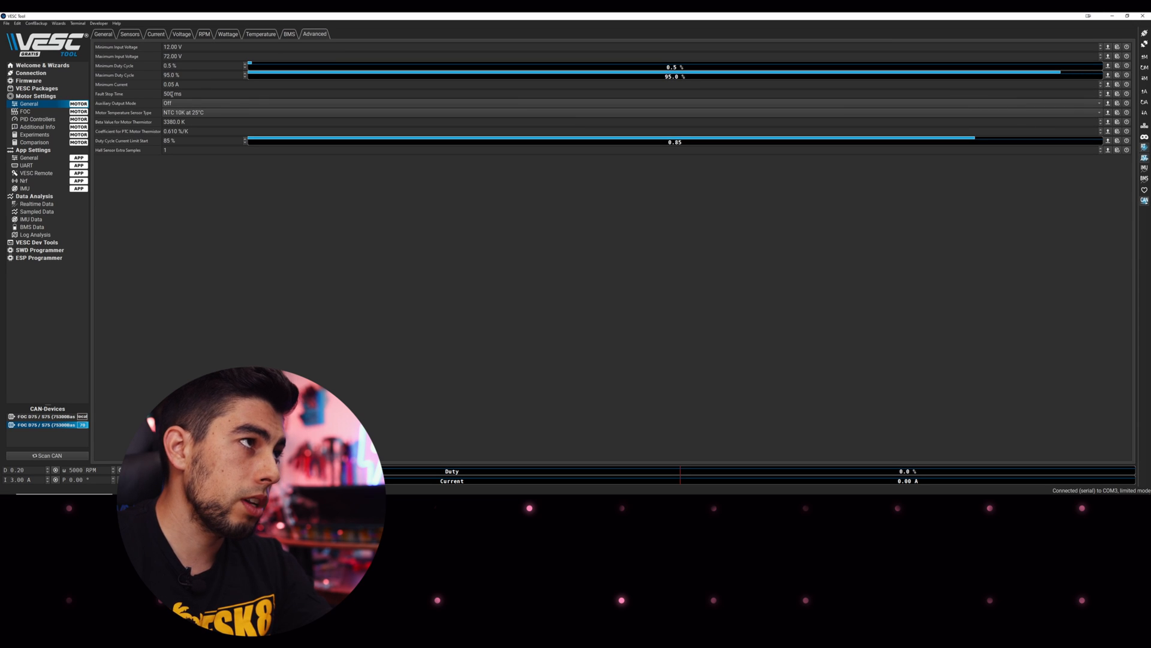
key("BackSpace")
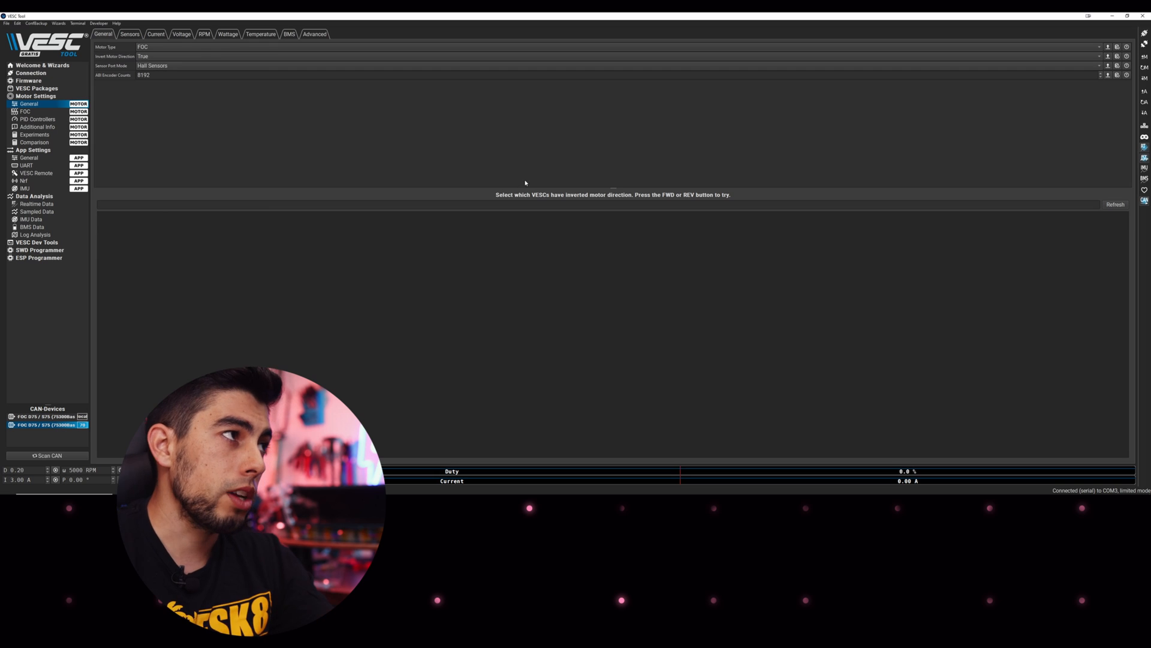
Write the second VESC's motor configuration to it
left_click(1145, 78)
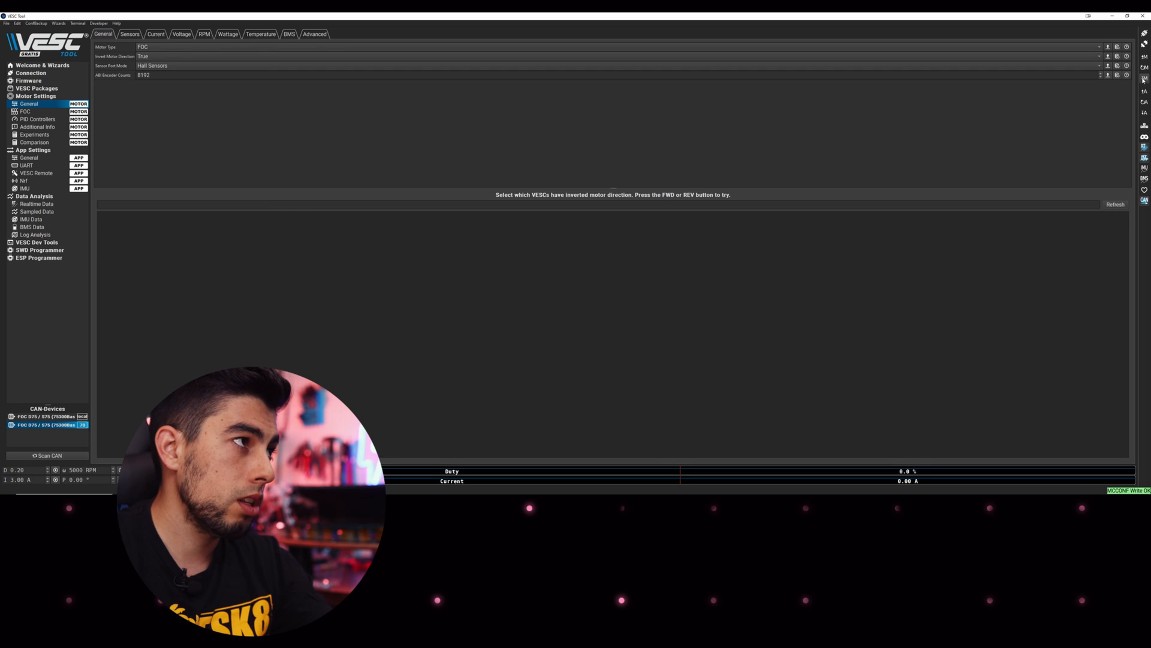
left_click(37, 159)
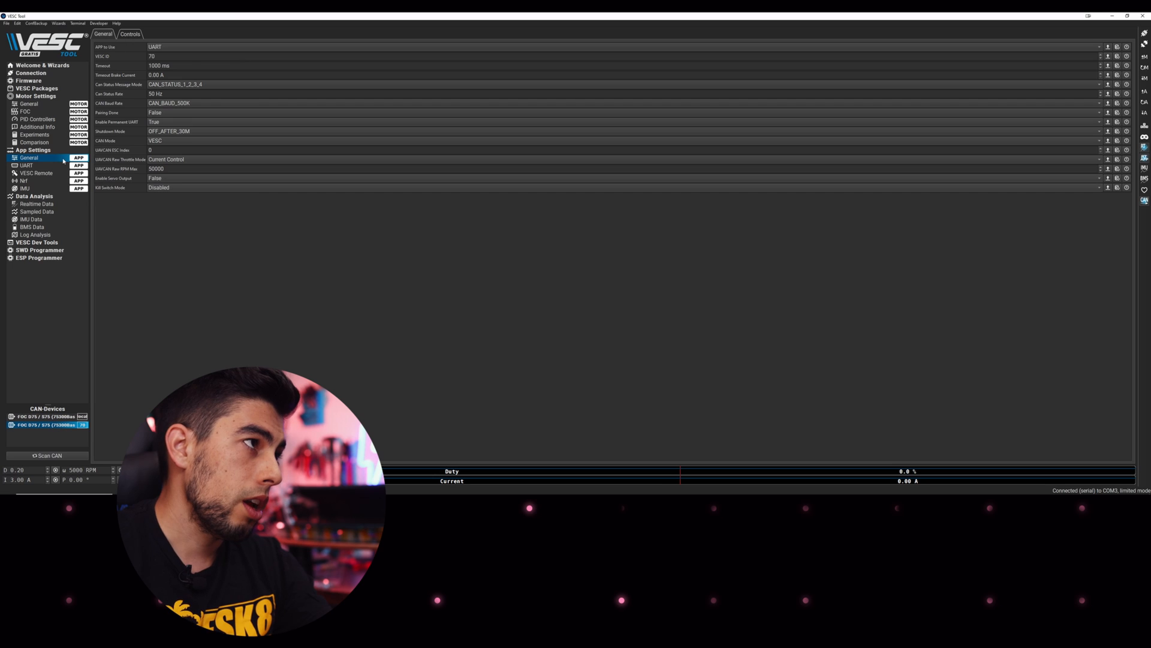
left_click(36, 173)
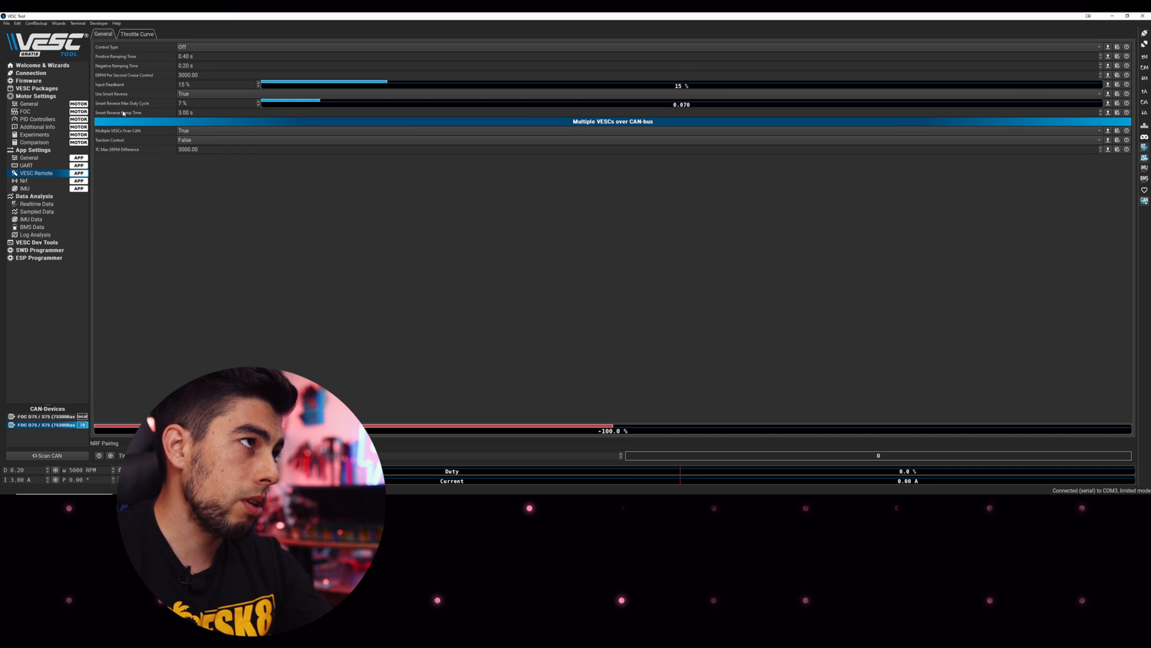
left_click(137, 35)
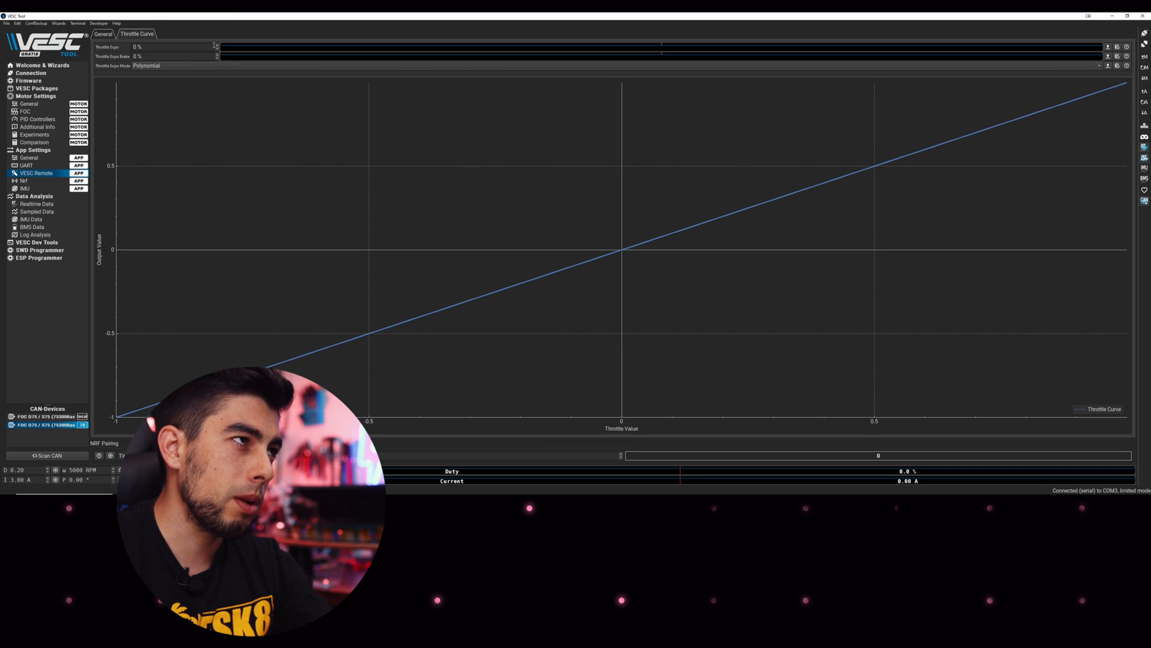
Raise the VESC Remote Throttle Expo to 7 % and write the app configuration
left_click(217, 46)
left_click(217, 45)
left_click(217, 45)
left_click(217, 45)
left_click(217, 46)
left_click(217, 46)
left_click(217, 46)
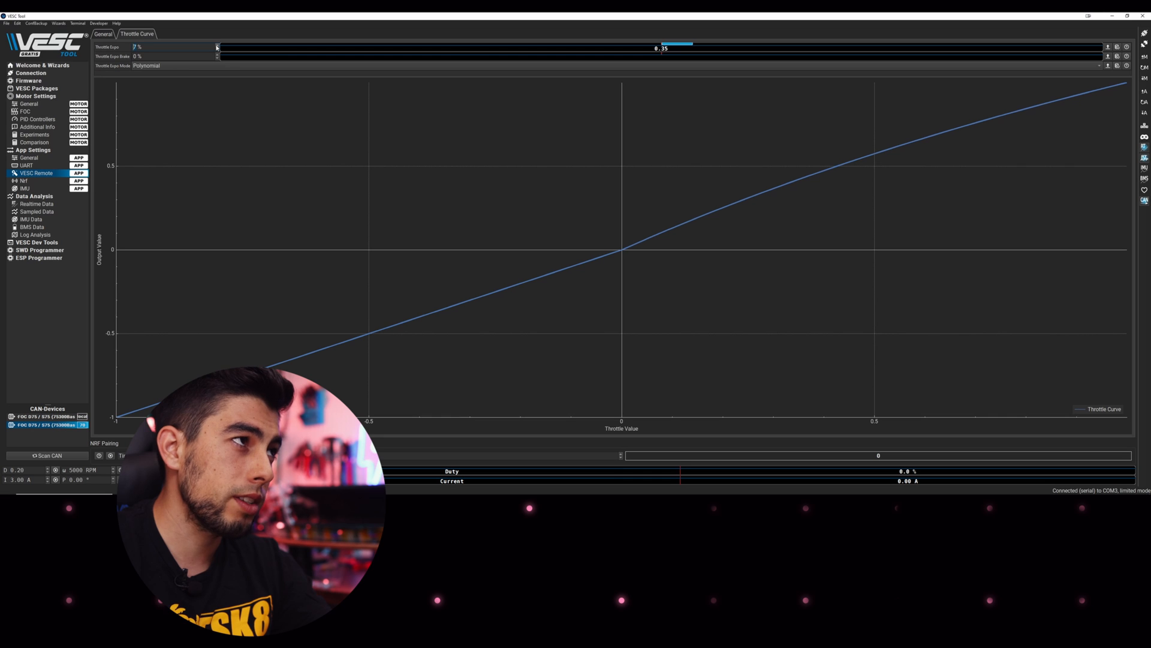
left_click(1146, 113)
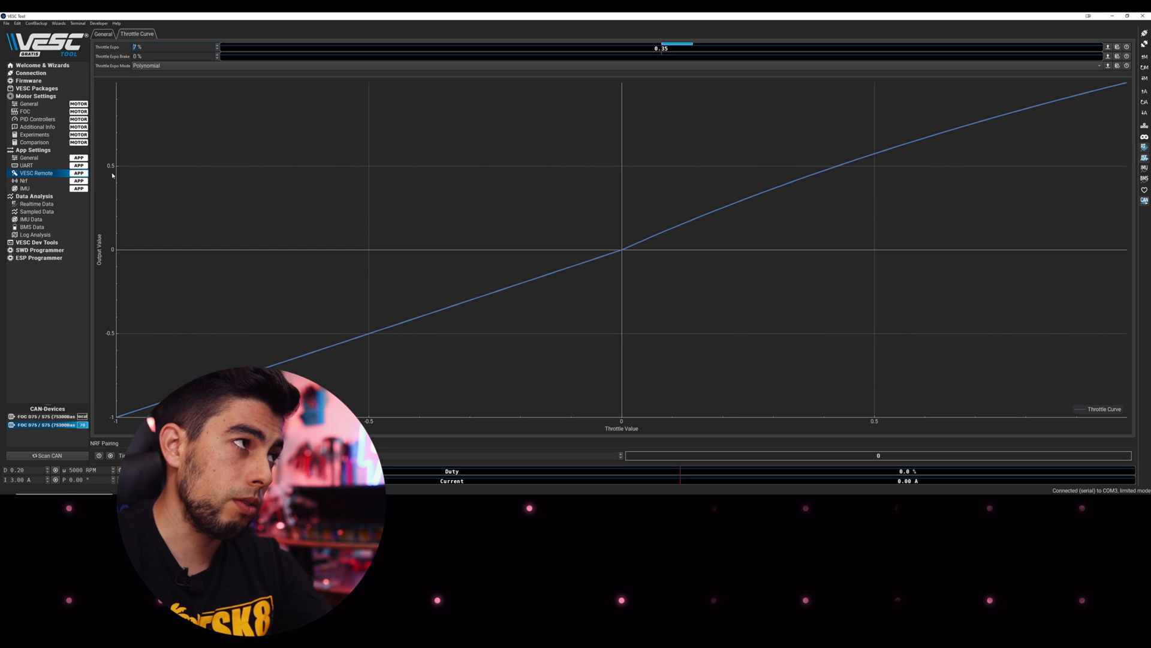
left_click(50, 159)
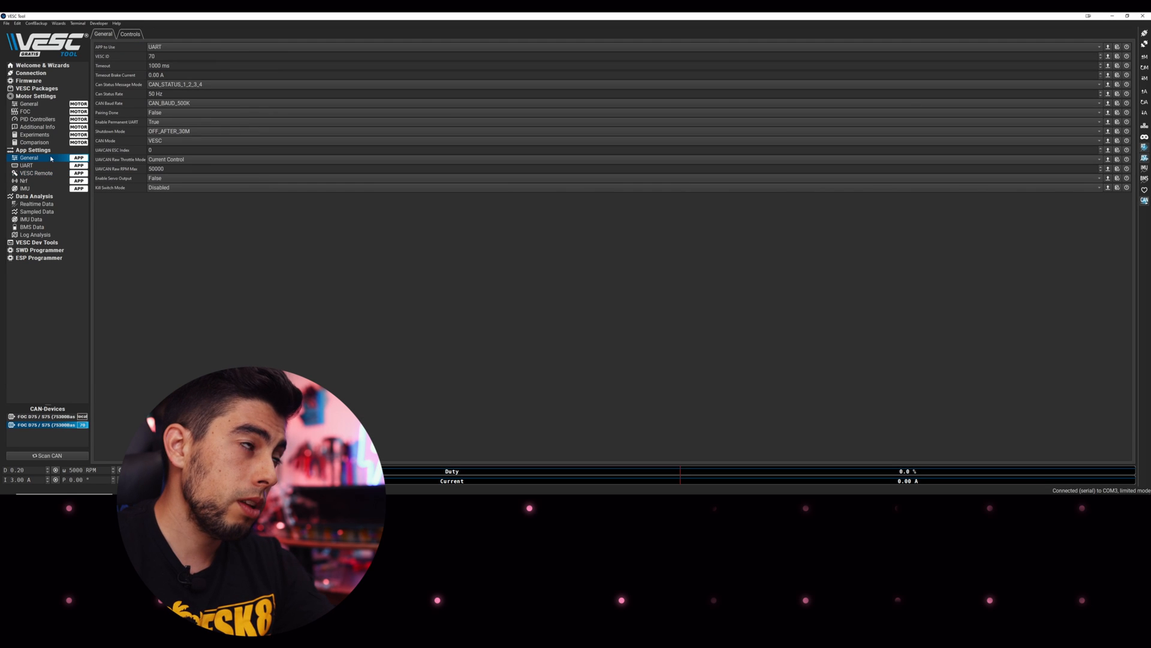